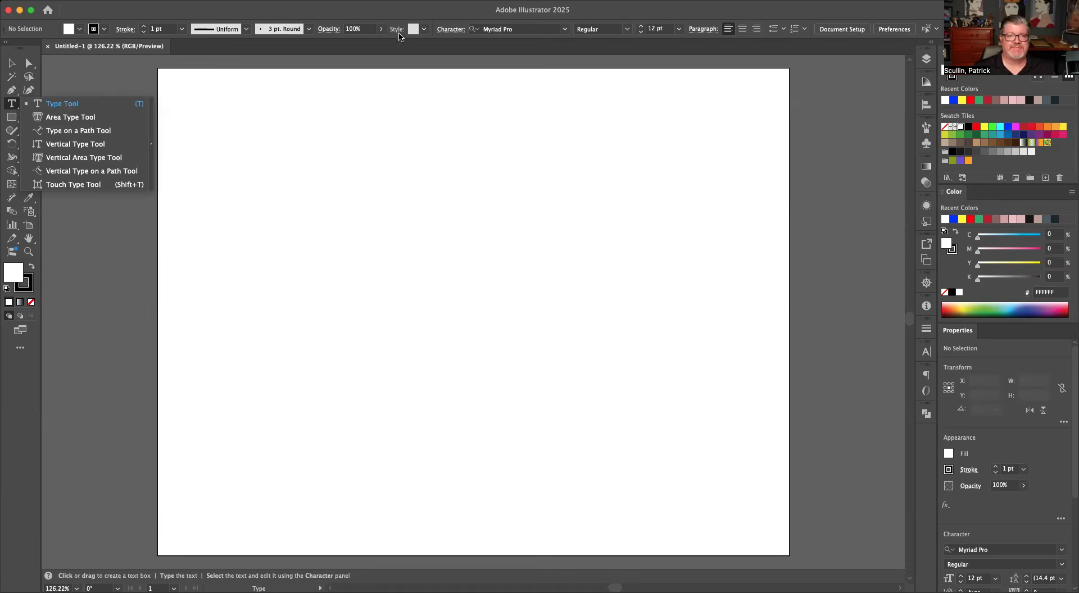
# - Create a point-type line reading "AWESOME" in the upper middle of the artboard with the Type tool
pyautogui.click(392, 12)
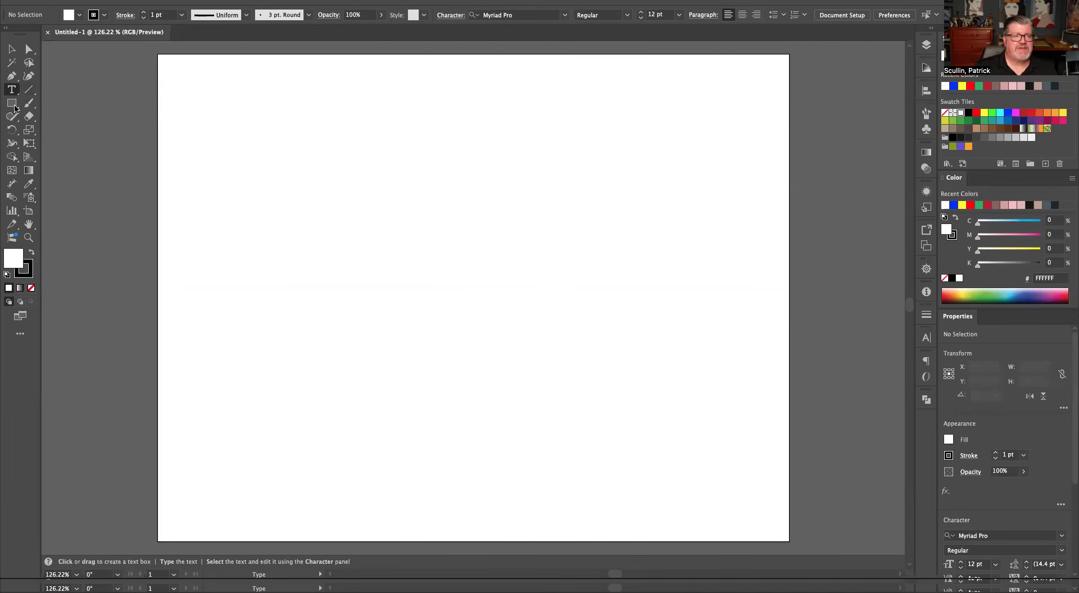
pyautogui.click(421, 194)
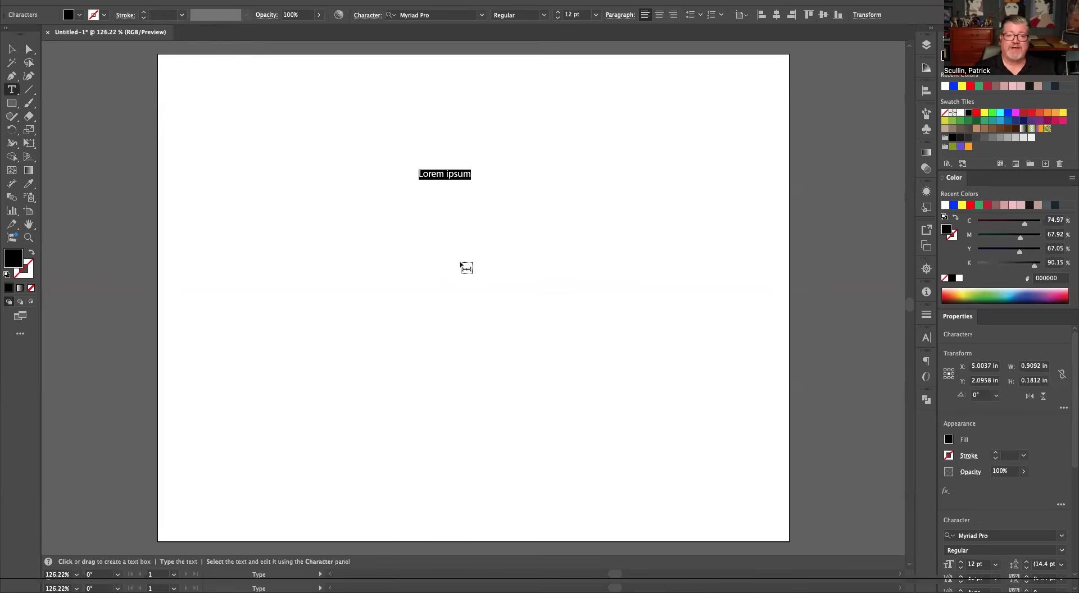
pyautogui.write('W')
pyautogui.press('BackSpace')
pyautogui.write('ABC')
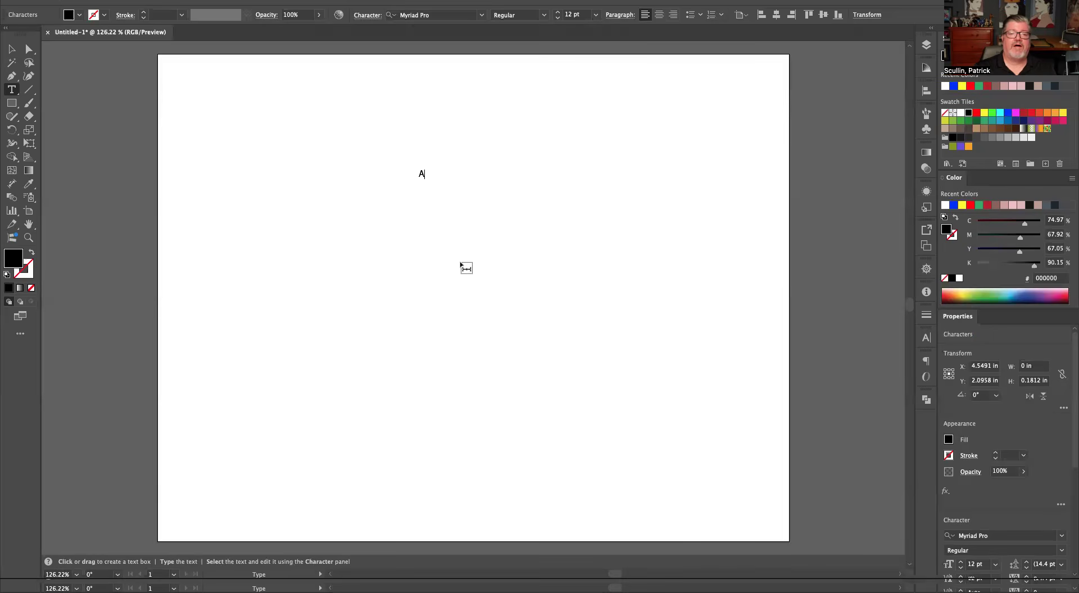
pyautogui.press('BackSpace')
pyautogui.press('BackSpace')
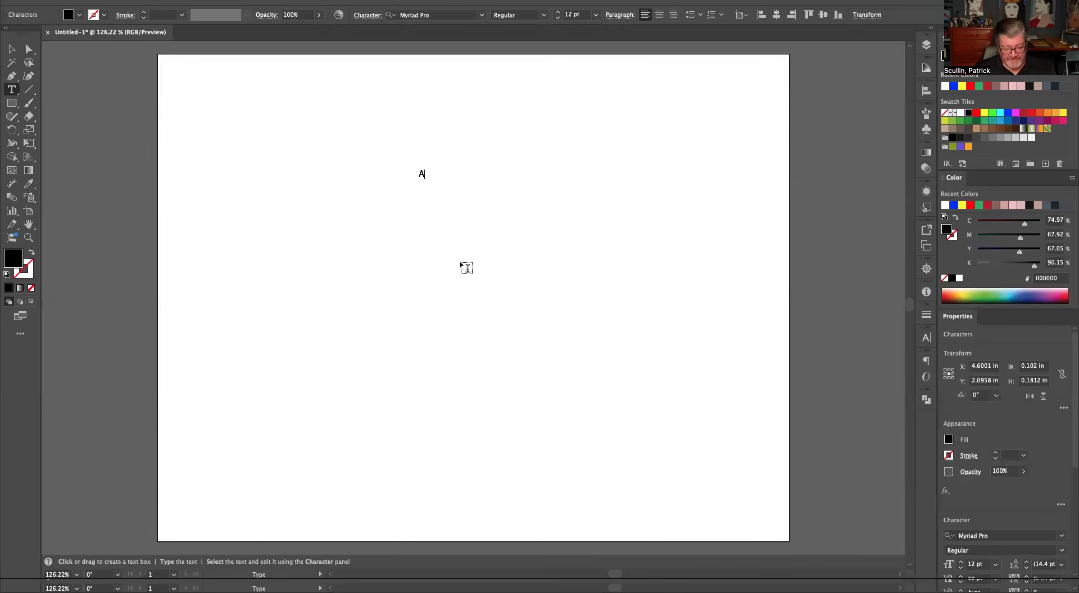
pyautogui.write('B')
pyautogui.press('BackSpace')
pyautogui.write('WESOME')
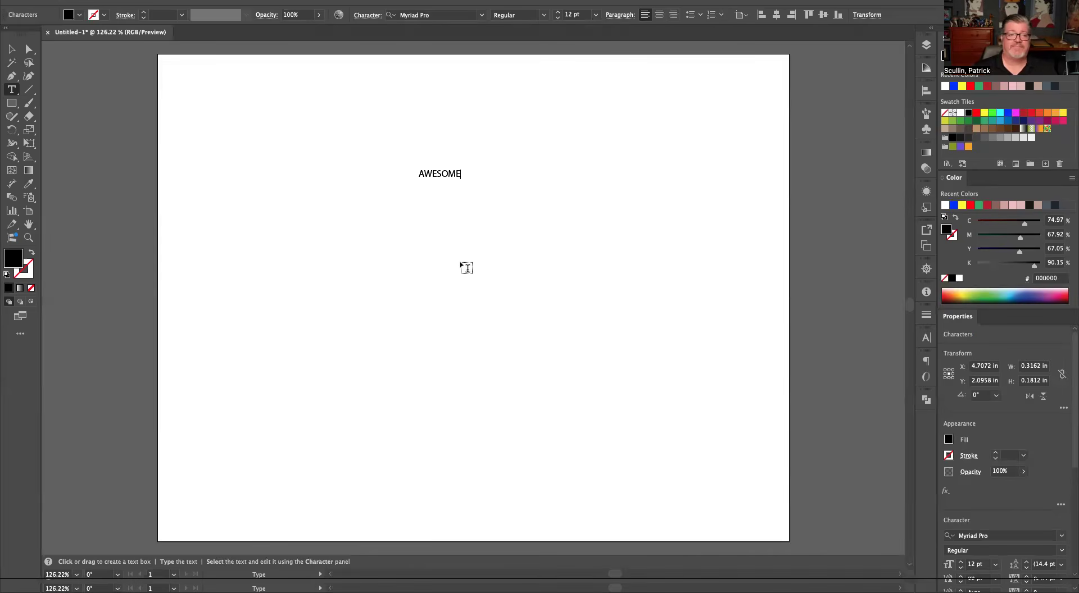
# - Scale the AWESOME text up to about 34 pt and move it up on the artboard
pyautogui.click(11, 49)
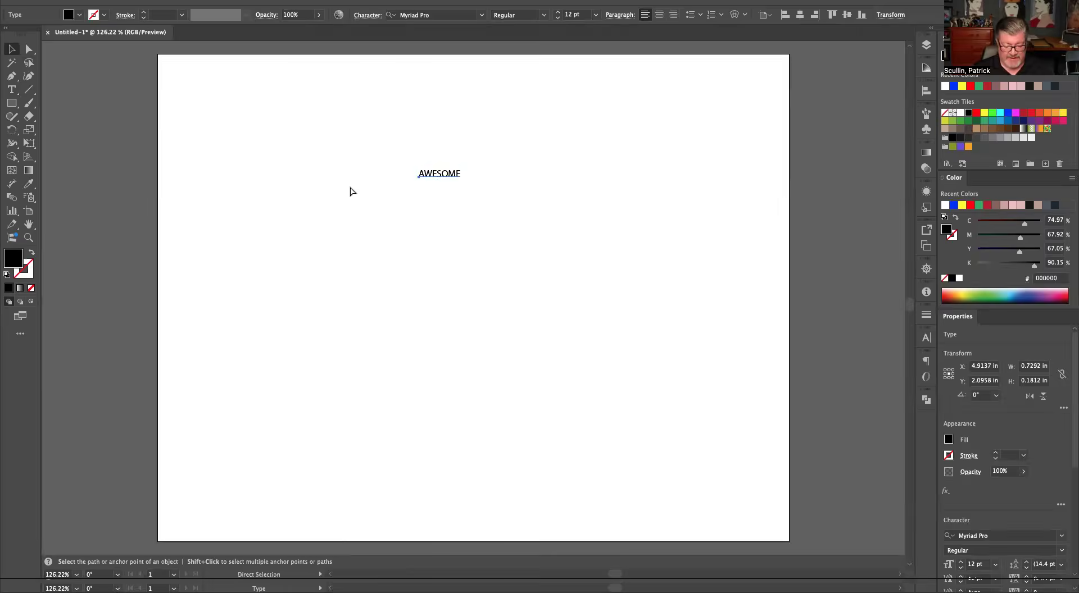
pyautogui.press('super+equal')
pyautogui.press('super+equal')
pyautogui.press('super+equal')
pyautogui.press('super+equal')
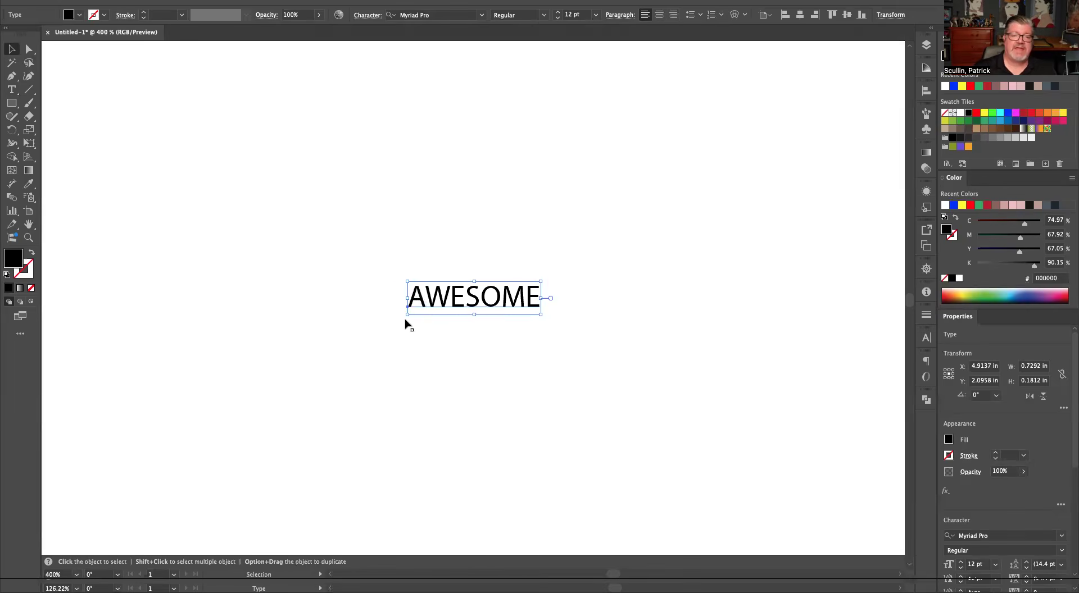
pyautogui.moveTo(407, 316); pyautogui.dragTo(383, 293)
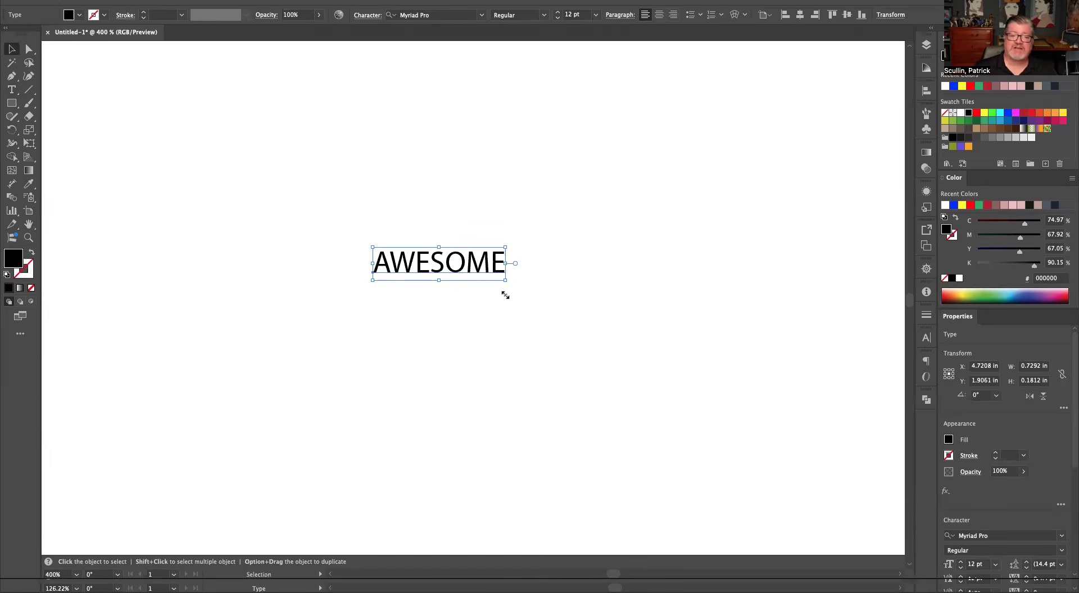
pyautogui.moveTo(505, 295); pyautogui.dragTo(753, 423)
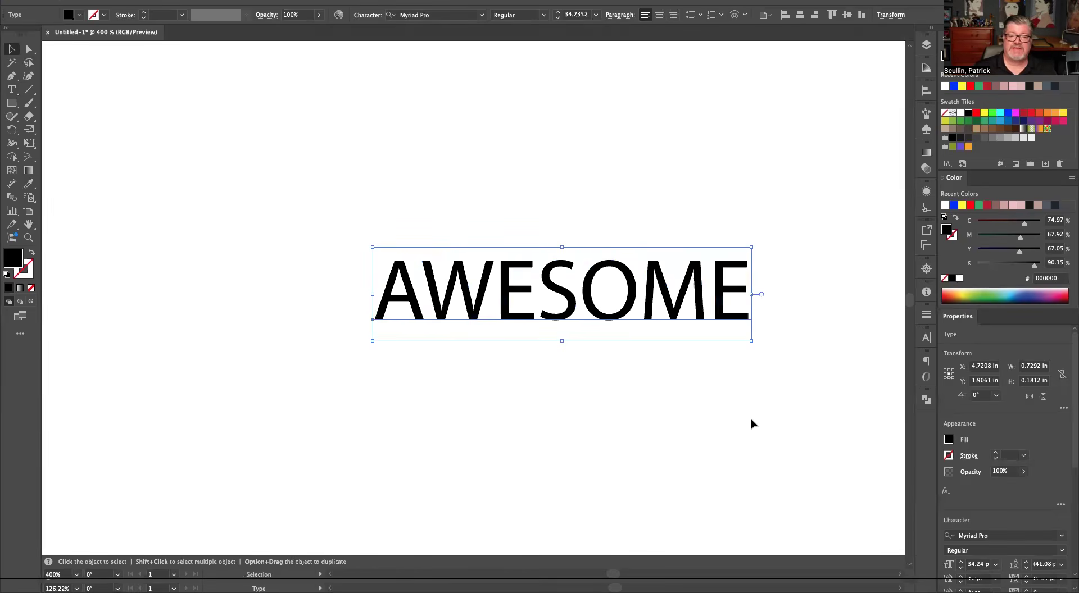
pyautogui.moveTo(569, 323); pyautogui.dragTo(453, 240)
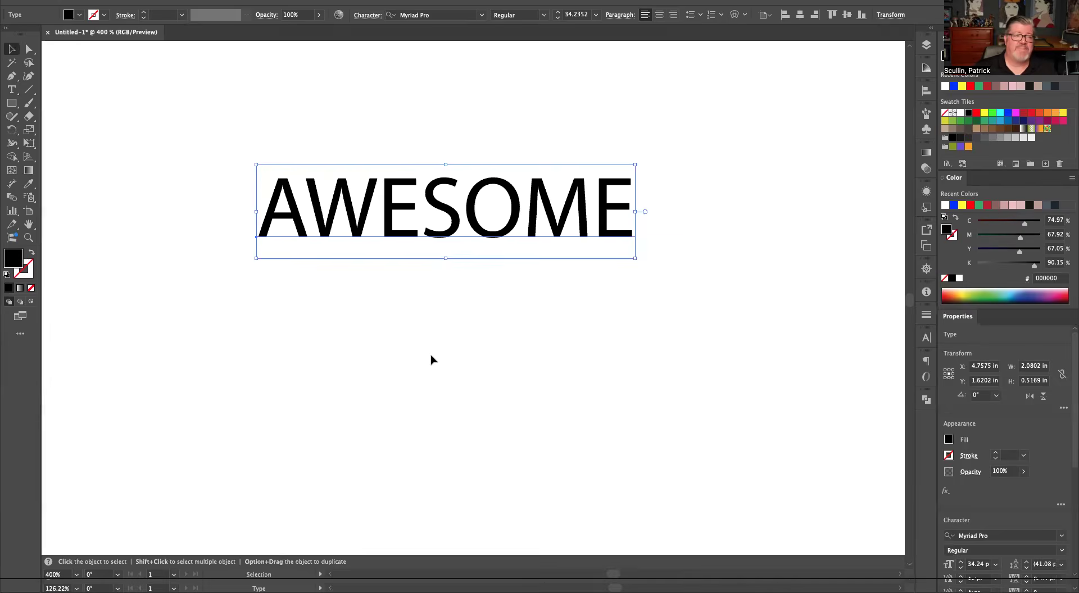
# - Draw an area-type box about 2.05 by 1.06 in with placeholder text below AWESOME
pyautogui.click(11, 90)
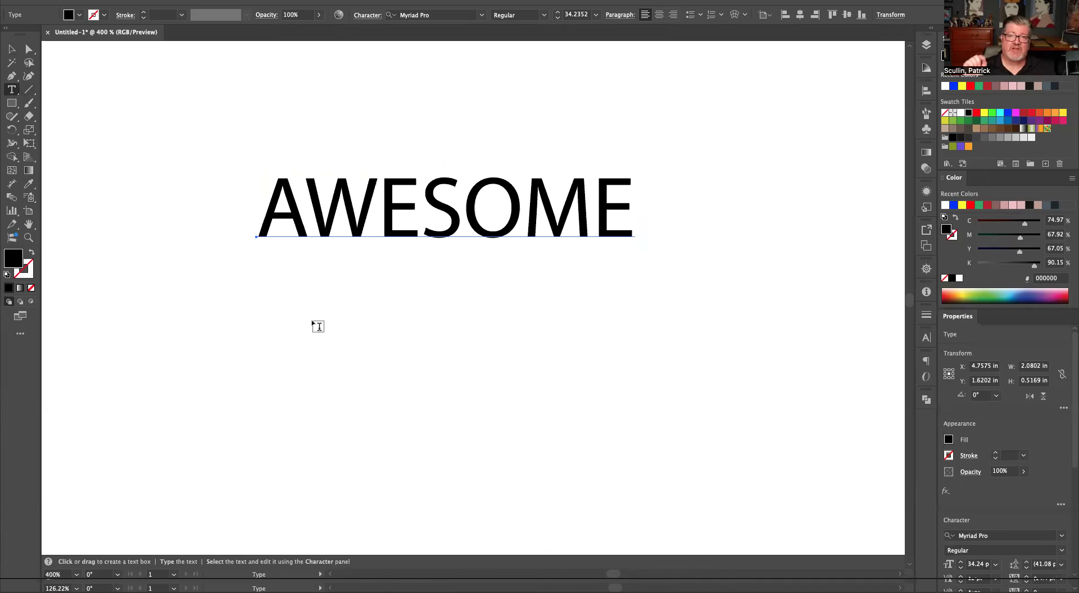
pyautogui.moveTo(290, 280); pyautogui.dragTo(664, 472)
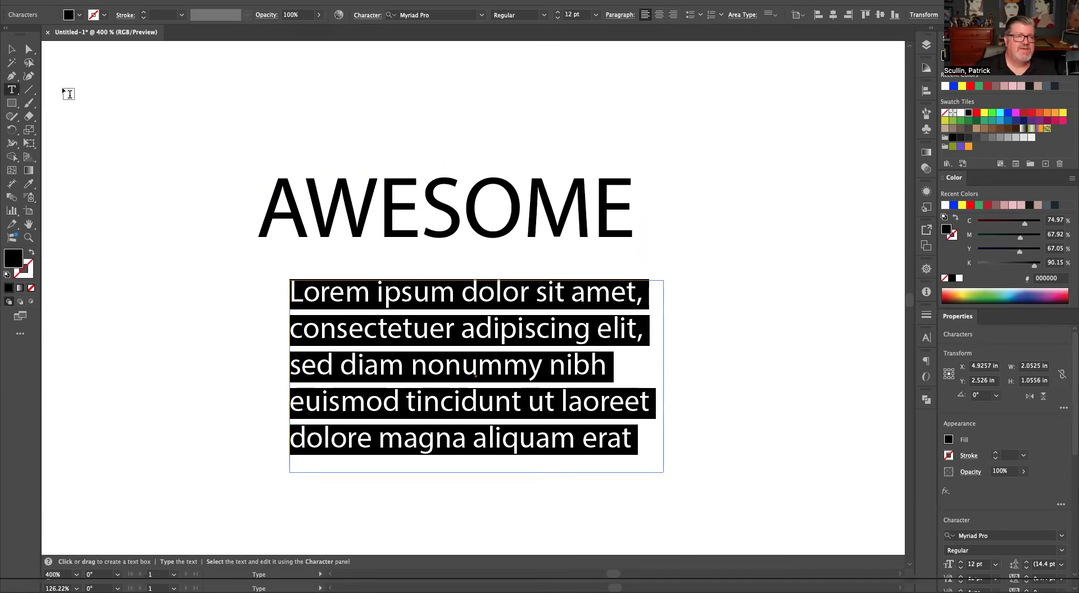
pyautogui.click(11, 49)
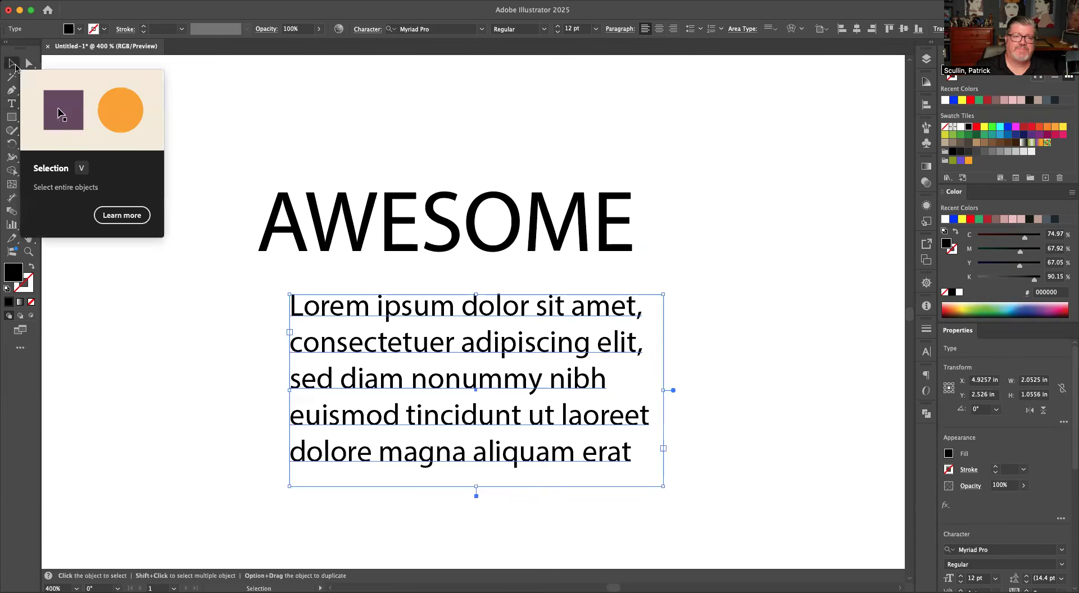
# - Move AWESOME slightly up and rotate it, leaving it tilted about 2.7° counterclockwise
pyautogui.click(399, 228)
pyautogui.moveTo(399, 227); pyautogui.dragTo(415, 193)
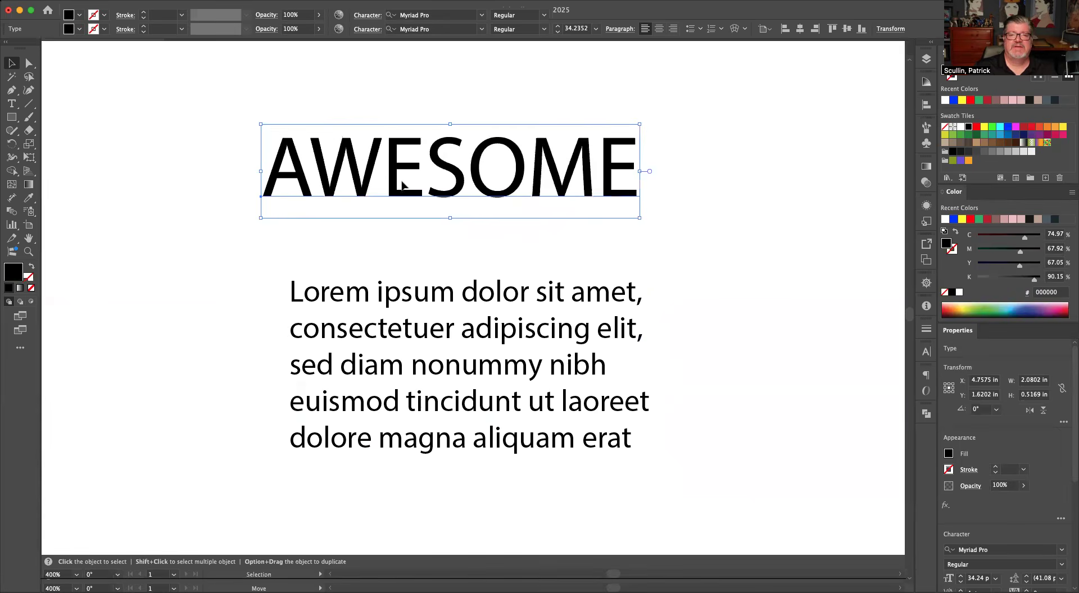
pyautogui.moveTo(644, 134); pyautogui.dragTo(640, 91)
pyautogui.moveTo(647, 191); pyautogui.dragTo(651, 246)
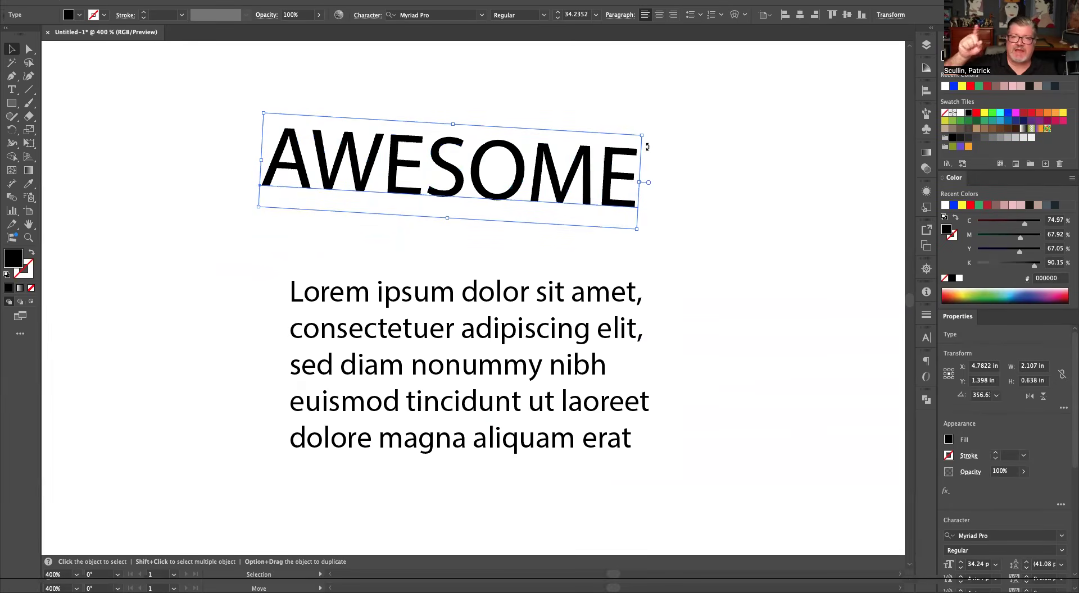
pyautogui.moveTo(647, 147)
pyautogui.mouseDown()
pyautogui.moveTo(641, 115)
pyautogui.moveTo(646, 133)
pyautogui.mouseUp()
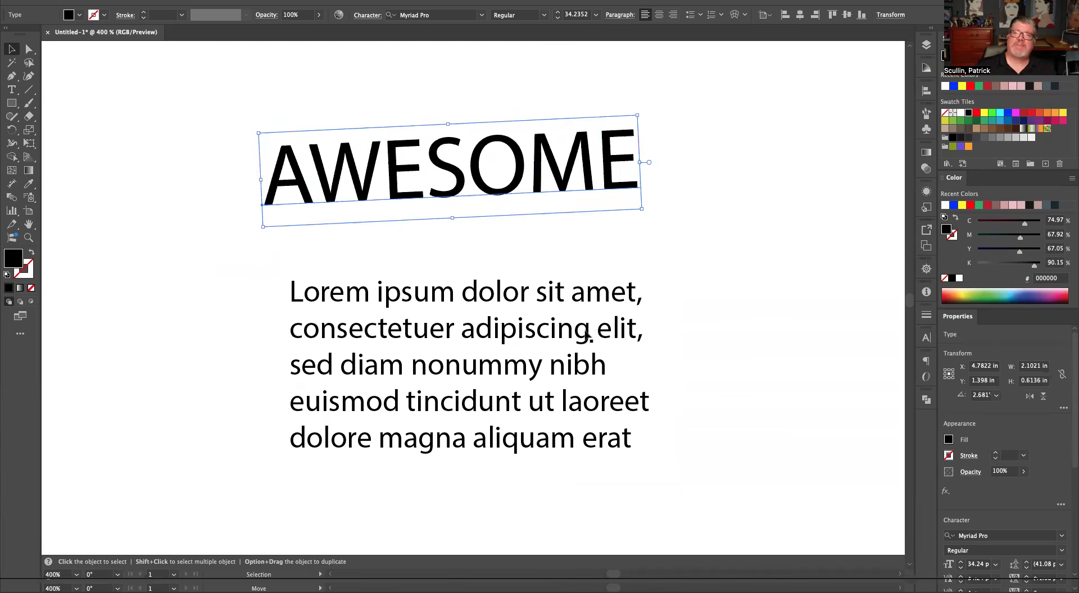
# - Rotate the placeholder paragraph's text frame about 19° clockwise so its lines reflow inside the tilted frame
pyautogui.click(589, 336)
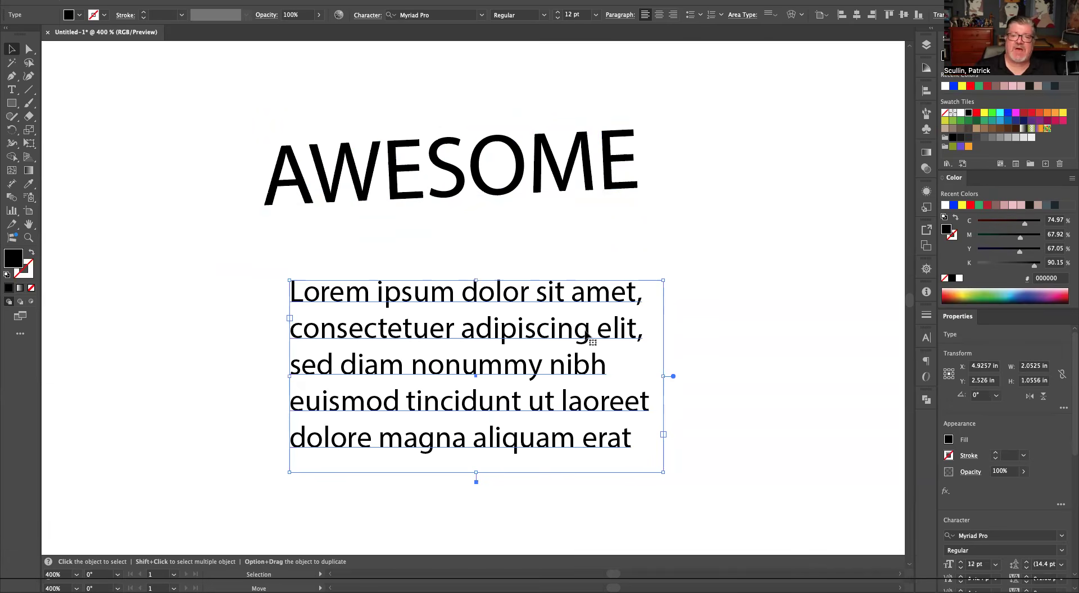
pyautogui.moveTo(664, 288); pyautogui.dragTo(695, 358)
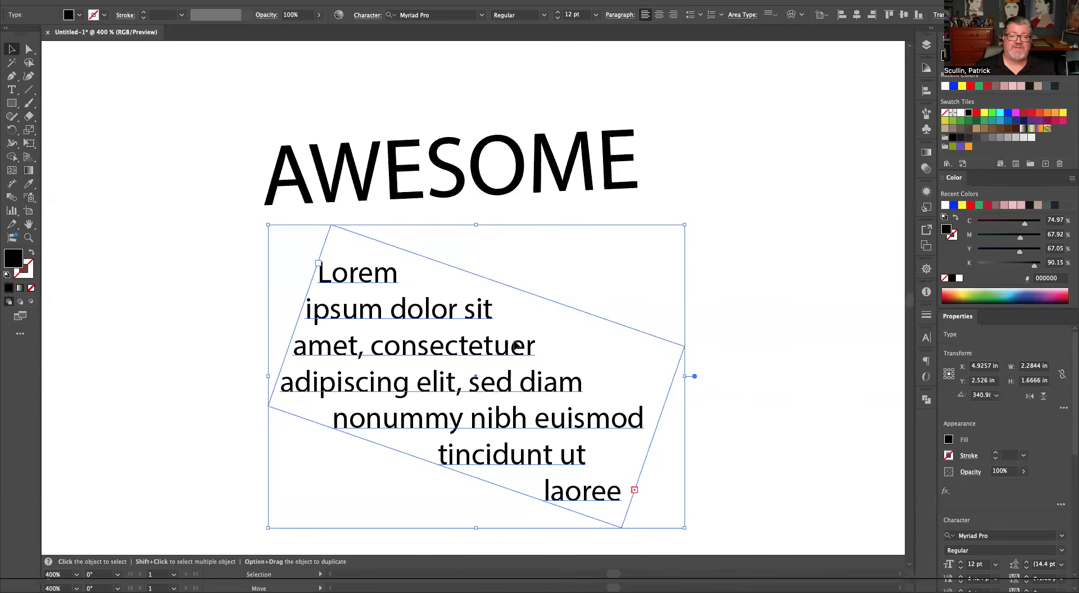
# - Rotate AWESOME steeply clockwise and move it above and to the right of the paragraph
pyautogui.click(543, 174)
pyautogui.moveTo(641, 118); pyautogui.dragTo(653, 231)
pyautogui.moveTo(565, 236); pyautogui.dragTo(824, 191)
# - Rotate the paragraph's text frame back to a slight counterclockwise tilt of about 3.3°
pyautogui.click(467, 344)
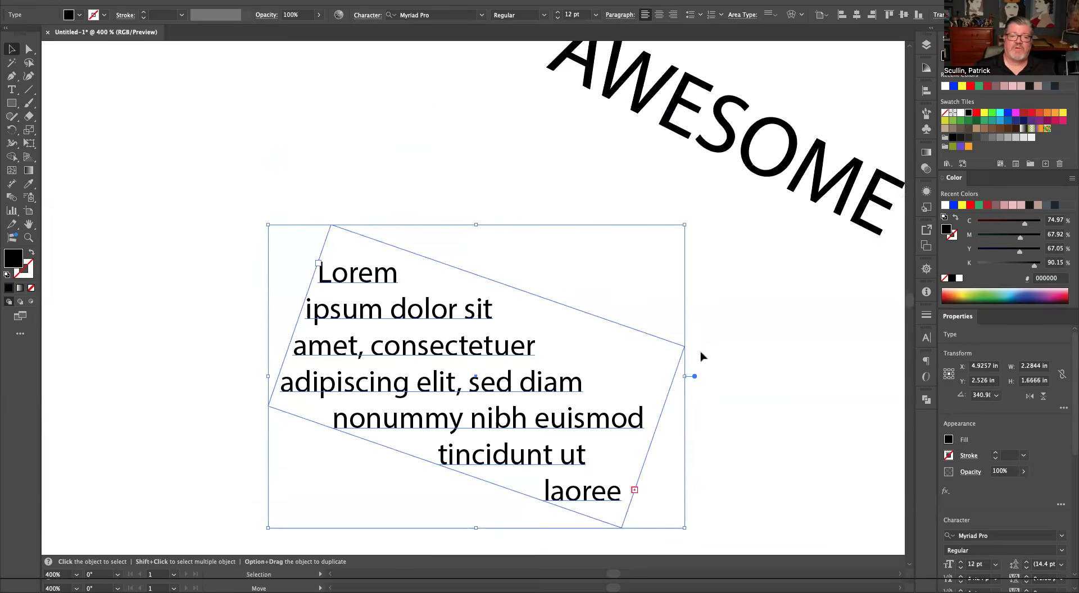
pyautogui.click(690, 237)
pyautogui.click(513, 375)
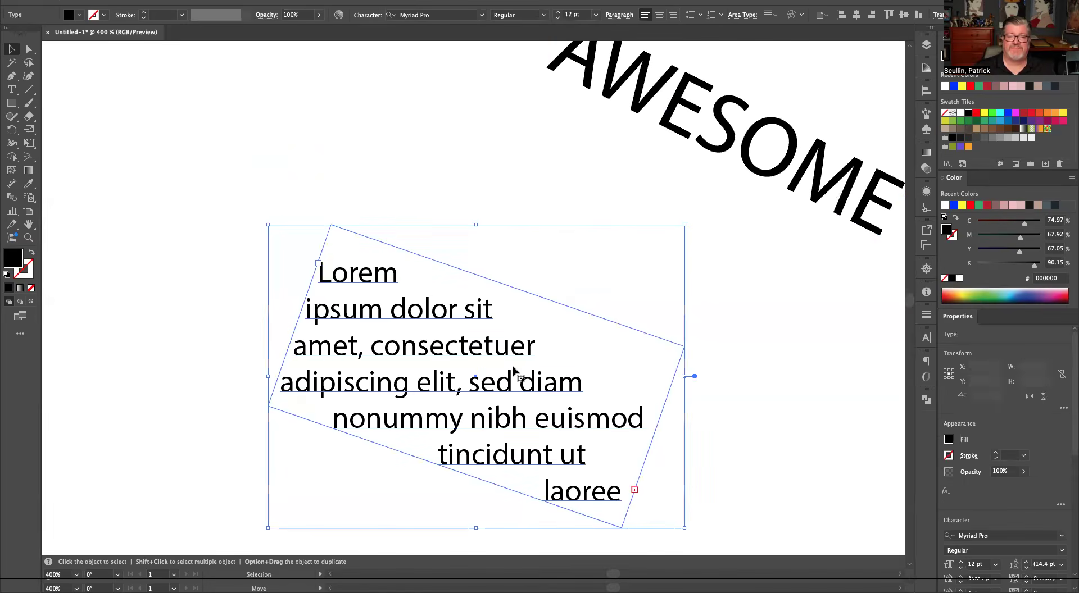
pyautogui.moveTo(691, 231); pyautogui.dragTo(585, 152)
pyautogui.moveTo(682, 258); pyautogui.dragTo(702, 284)
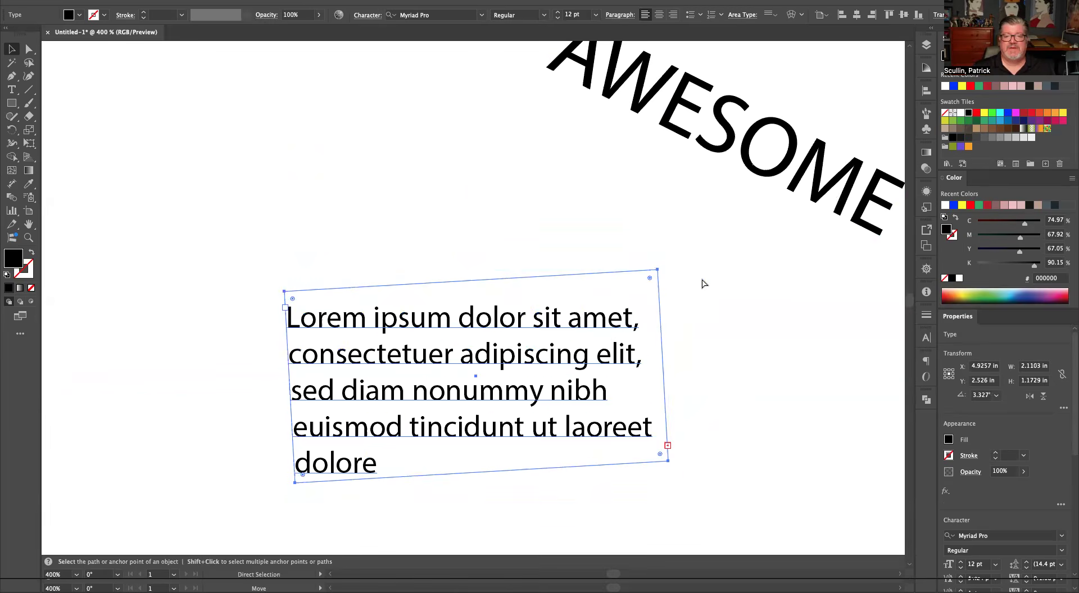
# - Delete the placeholder paragraph and the AWESOME text from the artboard
pyautogui.click(657, 276)
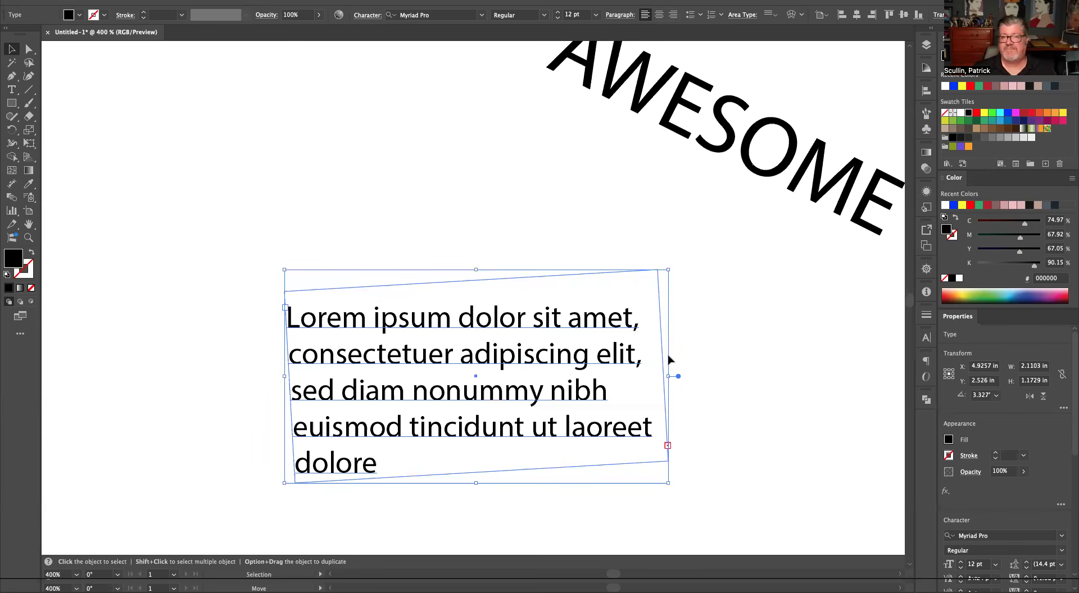
pyautogui.press('Delete')
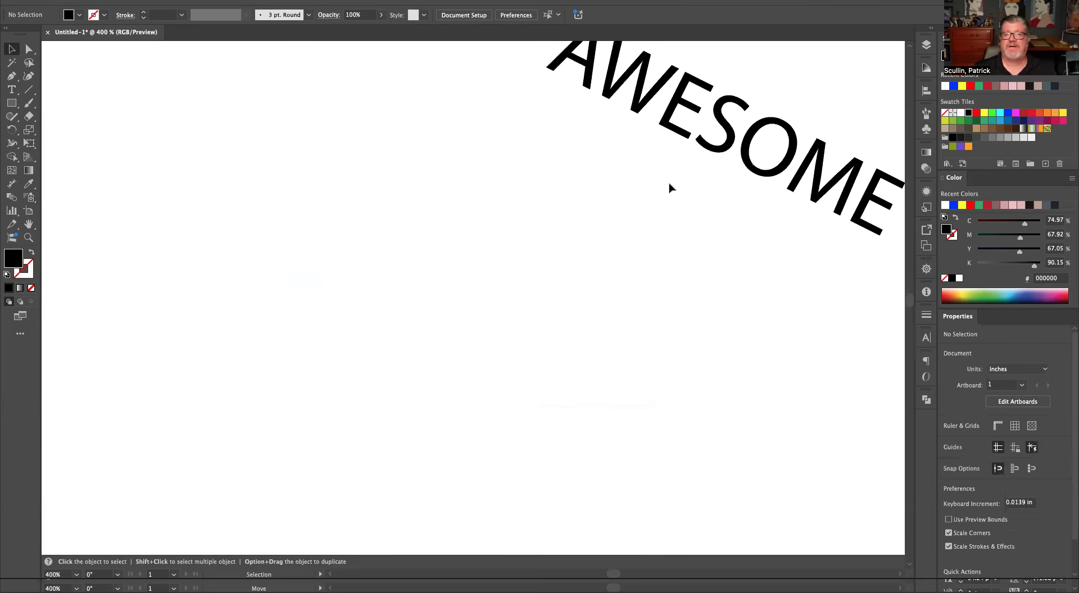
pyautogui.click(712, 131)
pyautogui.press('Delete')
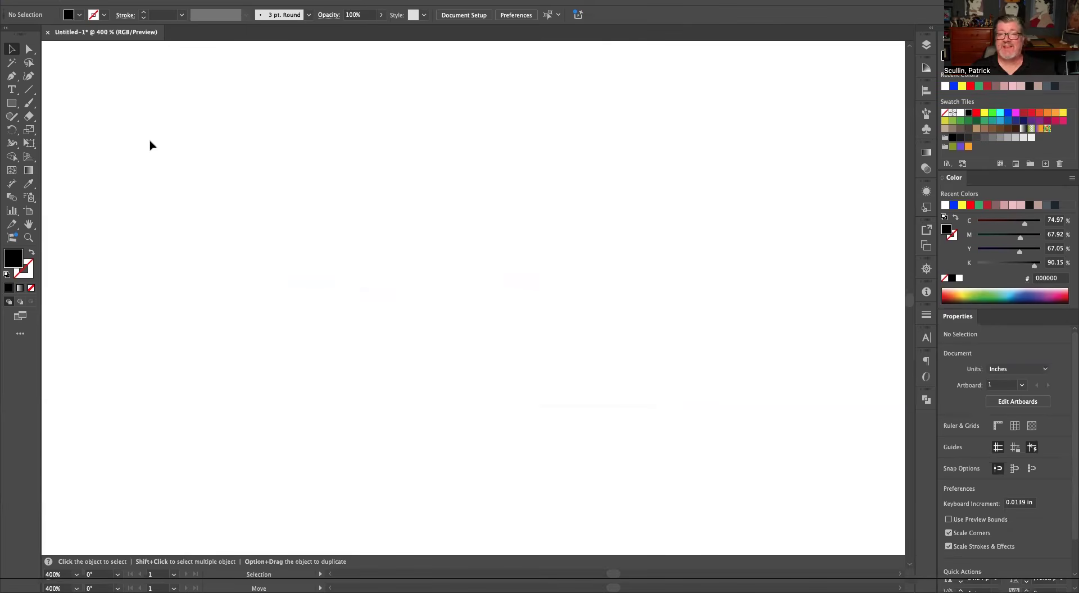
# - Draw a black-filled hexagon about 2.17 by 2.42 in with the Polygon tool and place it mid-artboard
pyautogui.press('m')
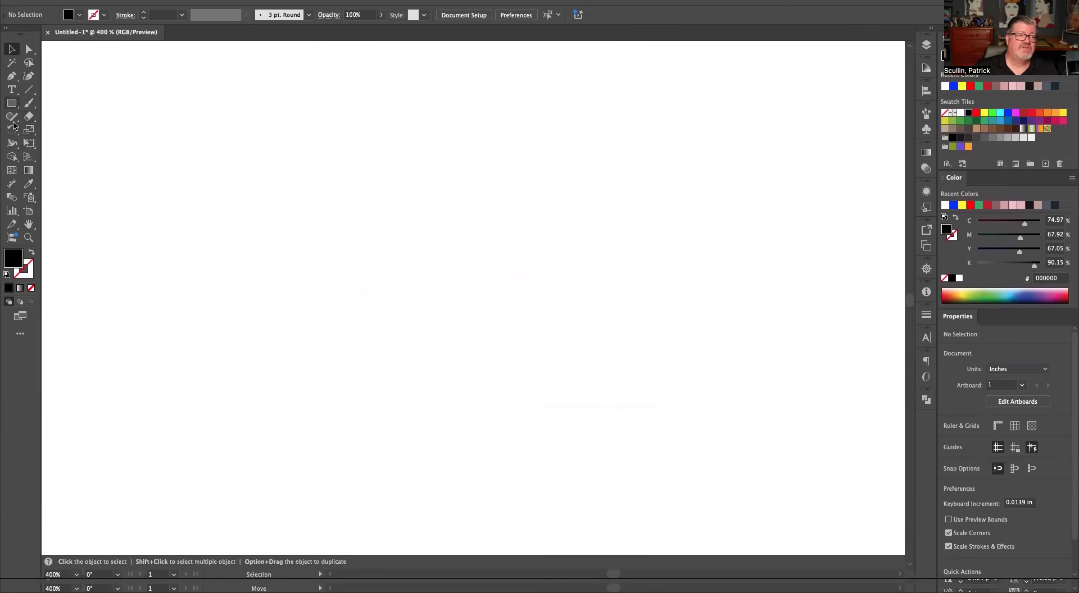
pyautogui.moveTo(12, 106); pyautogui.dragTo(72, 158)
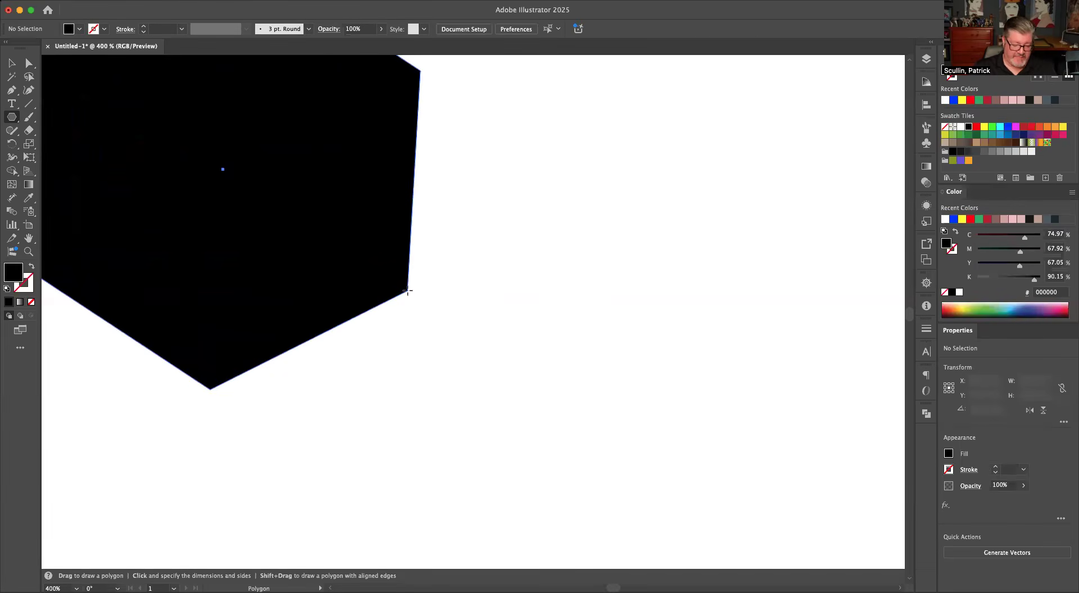
pyautogui.moveTo(407, 290); pyautogui.dragTo(407, 291)
pyautogui.moveTo(283, 170)
pyautogui.mouseDown()
pyautogui.moveTo(497, 337)
pyautogui.moveTo(560, 307)
pyautogui.mouseUp()
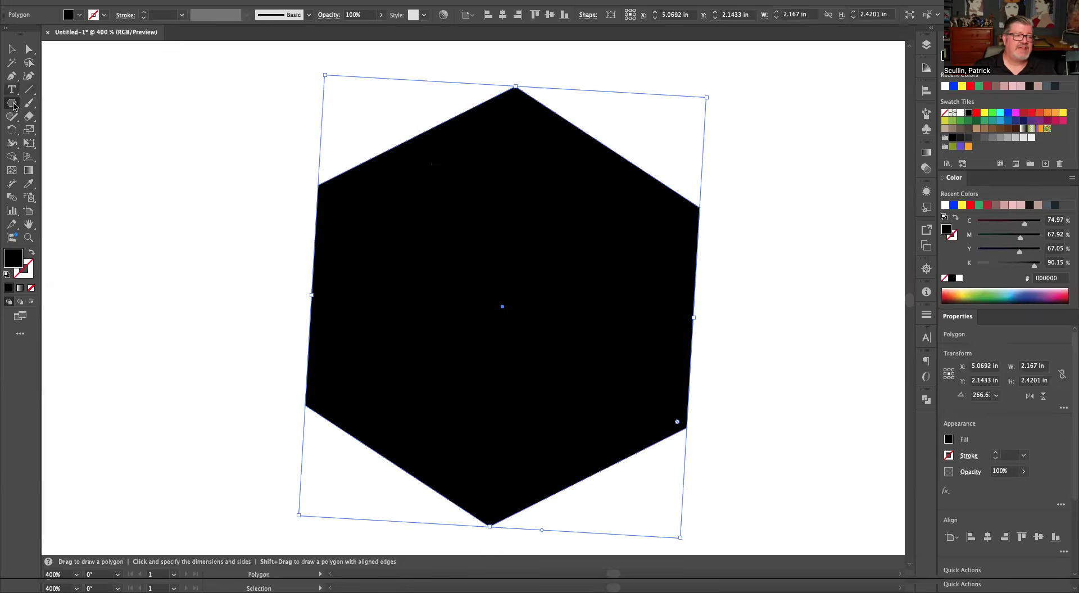
# - Turn the hexagon into a text container filled with placeholder text using the Area Type tool
pyautogui.press('t')
pyautogui.click(13, 105)
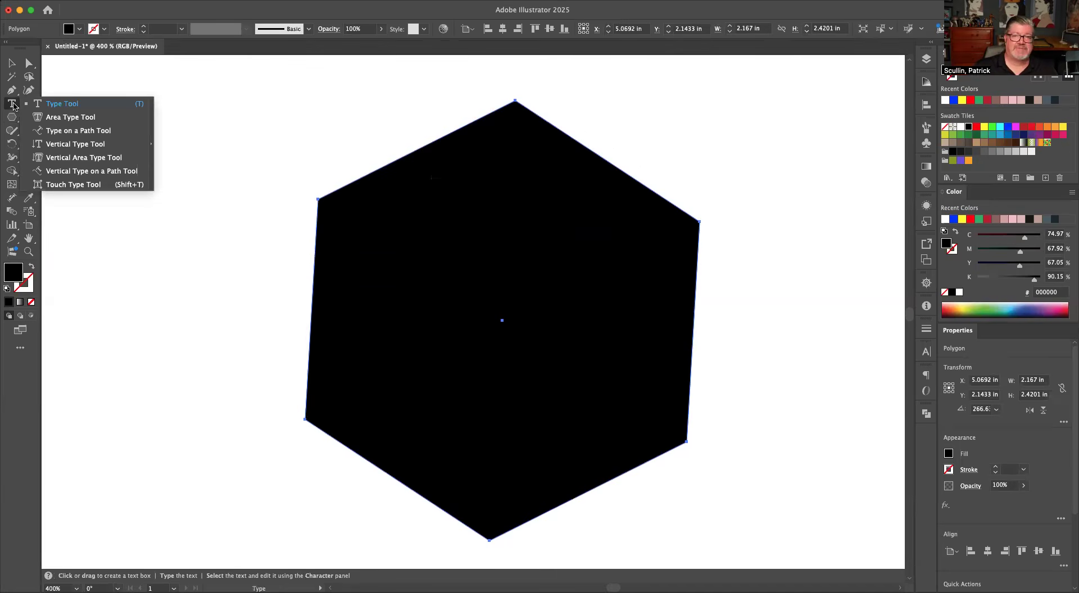
pyautogui.click(101, 118)
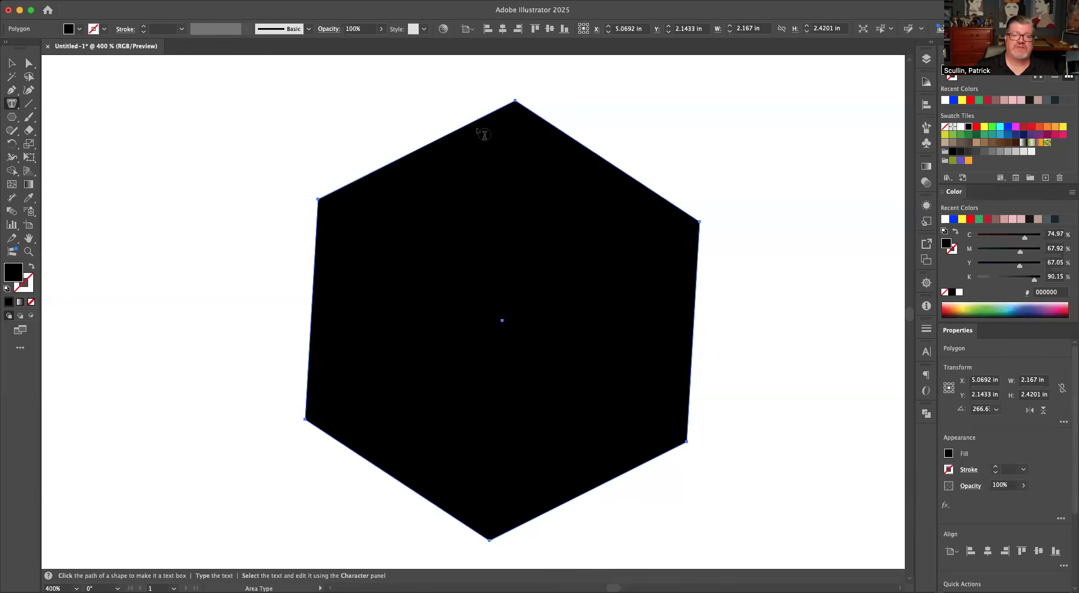
pyautogui.click(481, 120)
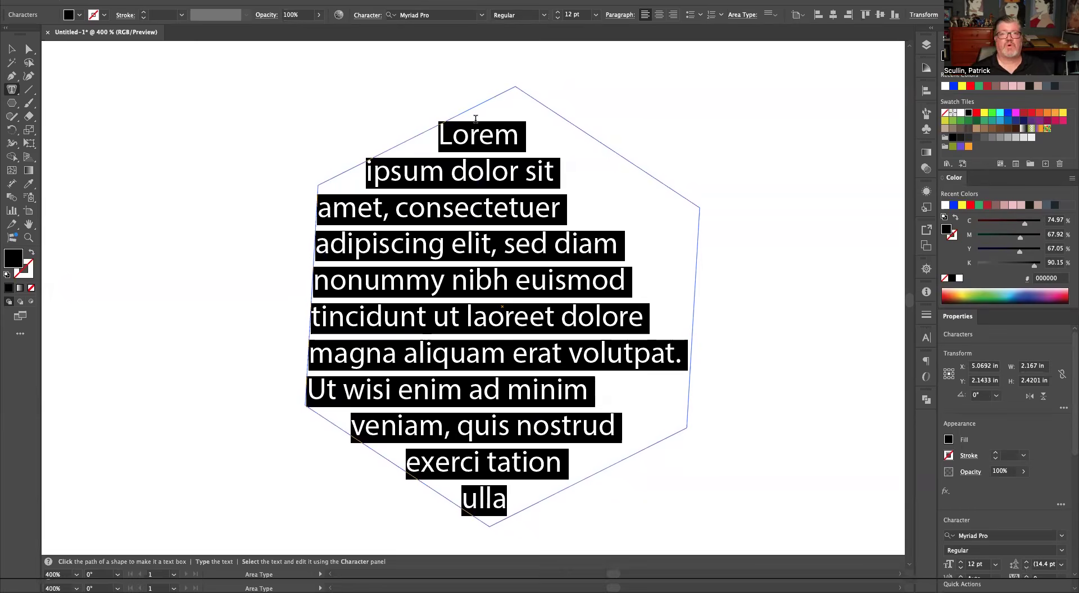
# - Delete the hexagon-shaped text block
pyautogui.click(11, 49)
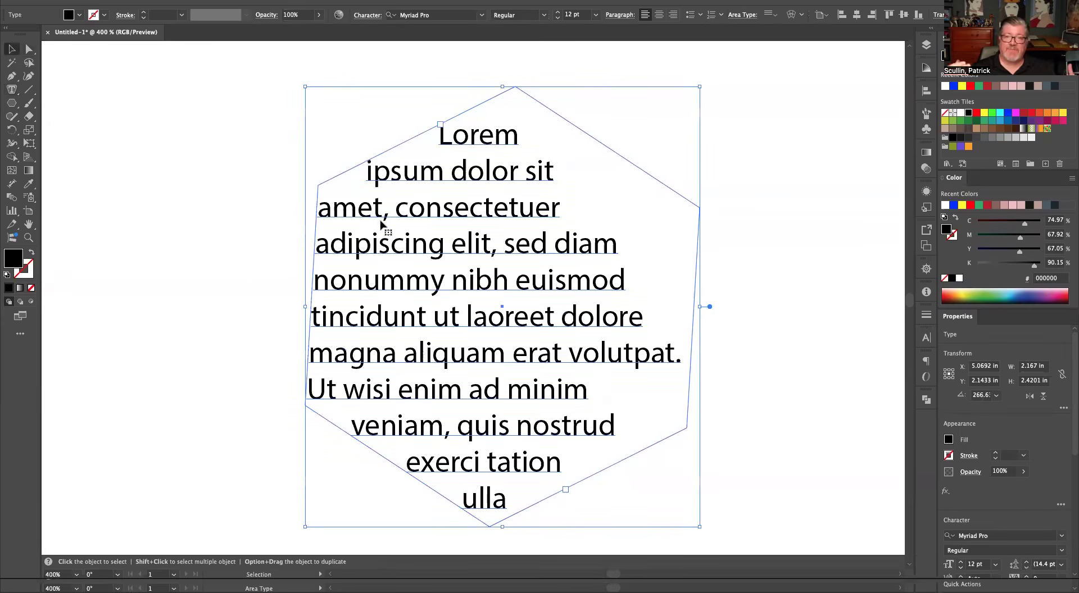
pyautogui.press('Delete')
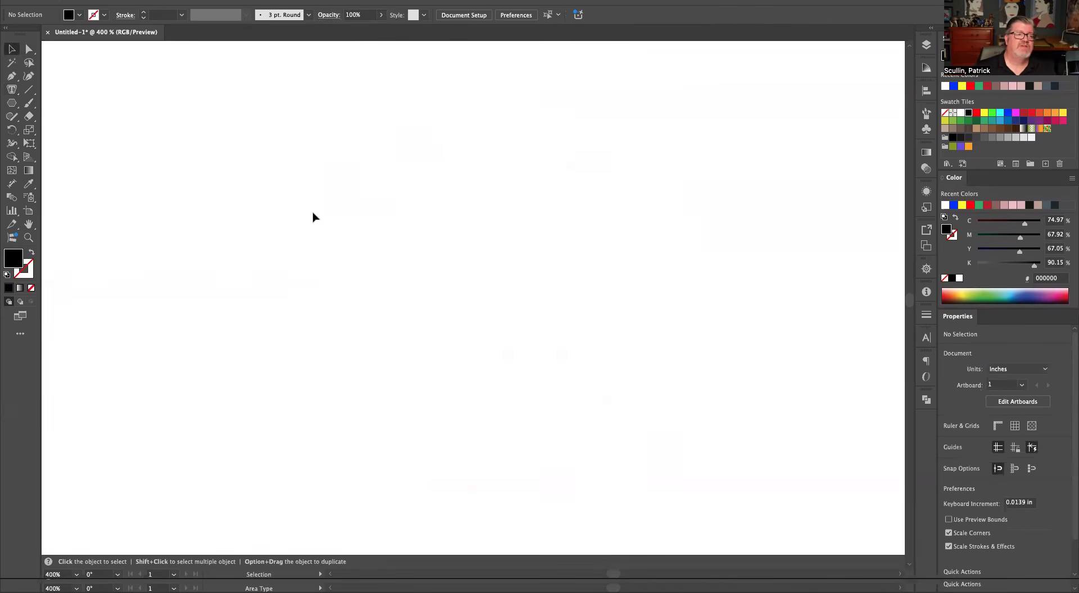
# - Draw an open wavy path with four anchor points across the artboard using the Pen tool
pyautogui.click(8, 80)
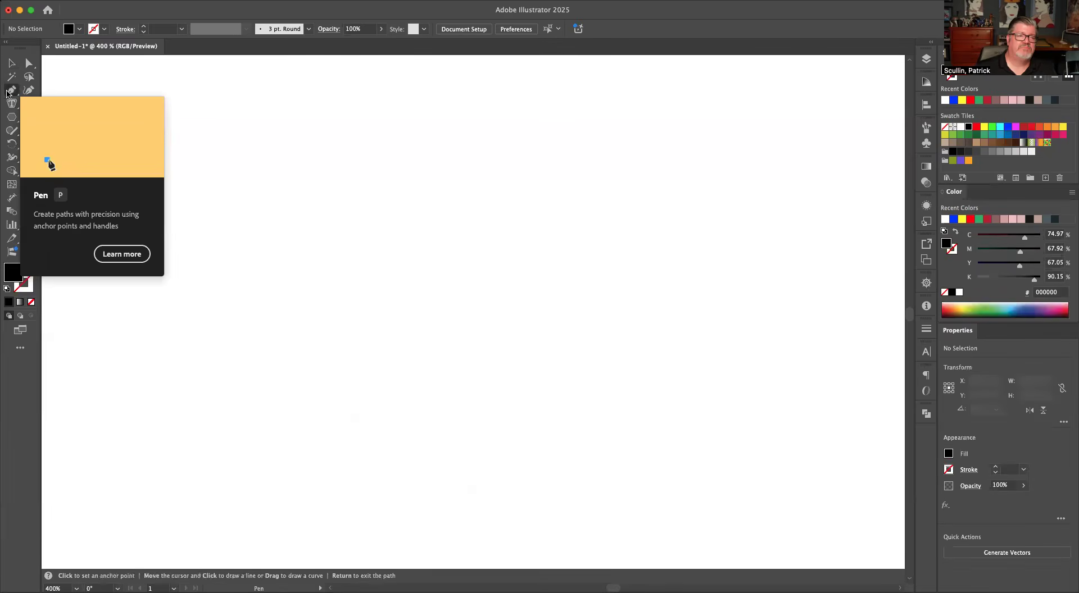
pyautogui.click(202, 265)
pyautogui.moveTo(378, 204); pyautogui.dragTo(435, 259)
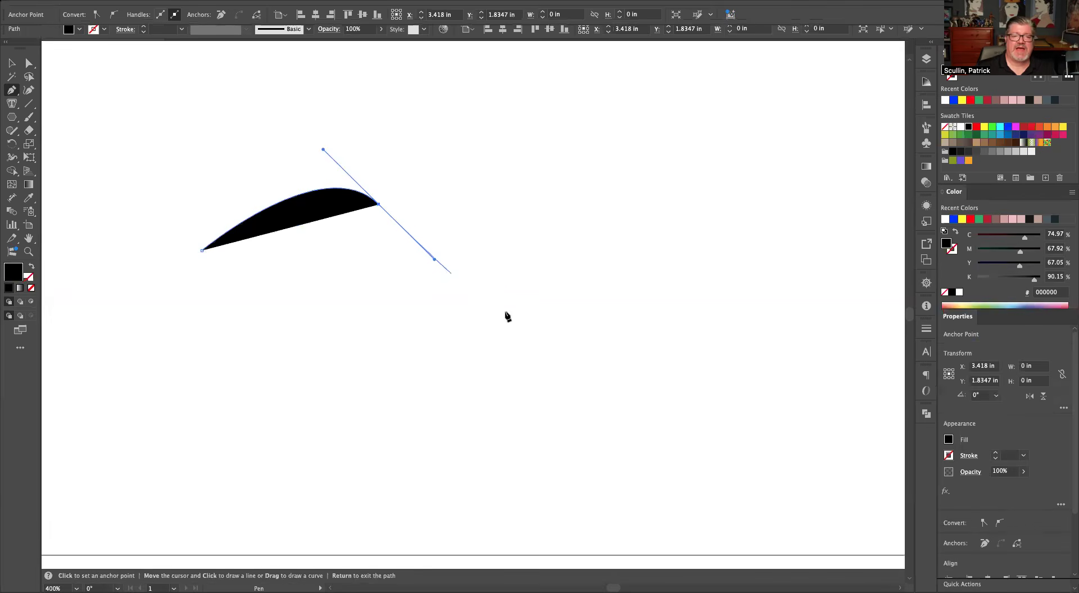
pyautogui.moveTo(586, 290); pyautogui.dragTo(611, 237)
pyautogui.moveTo(752, 221); pyautogui.dragTo(771, 229)
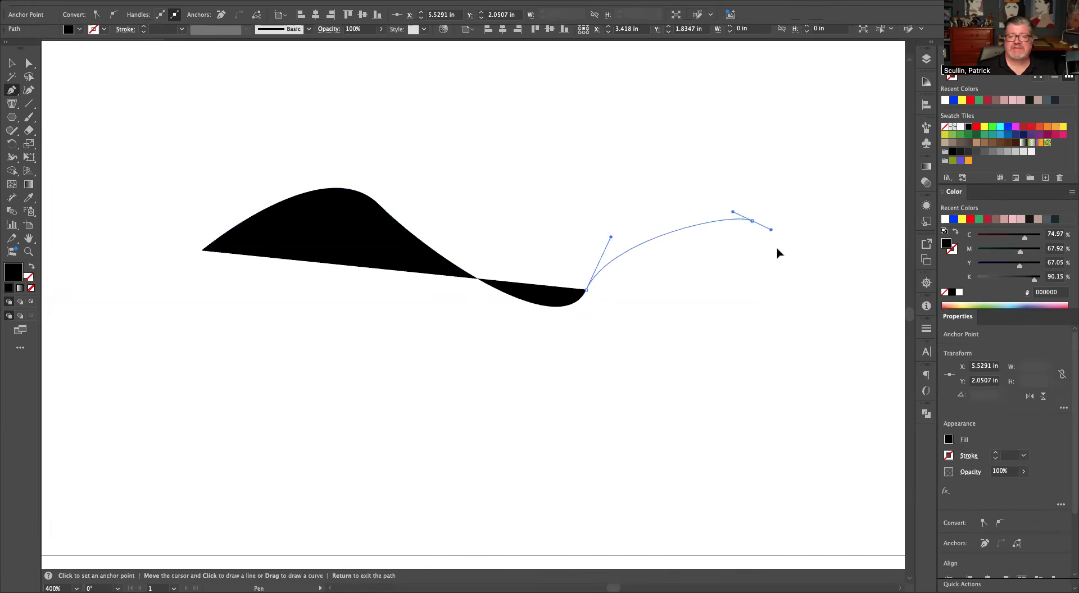
# - Add a final curved anchor point to the wavy path and swap its fill and stroke to leave a black outline
pyautogui.moveTo(843, 294); pyautogui.dragTo(875, 283)
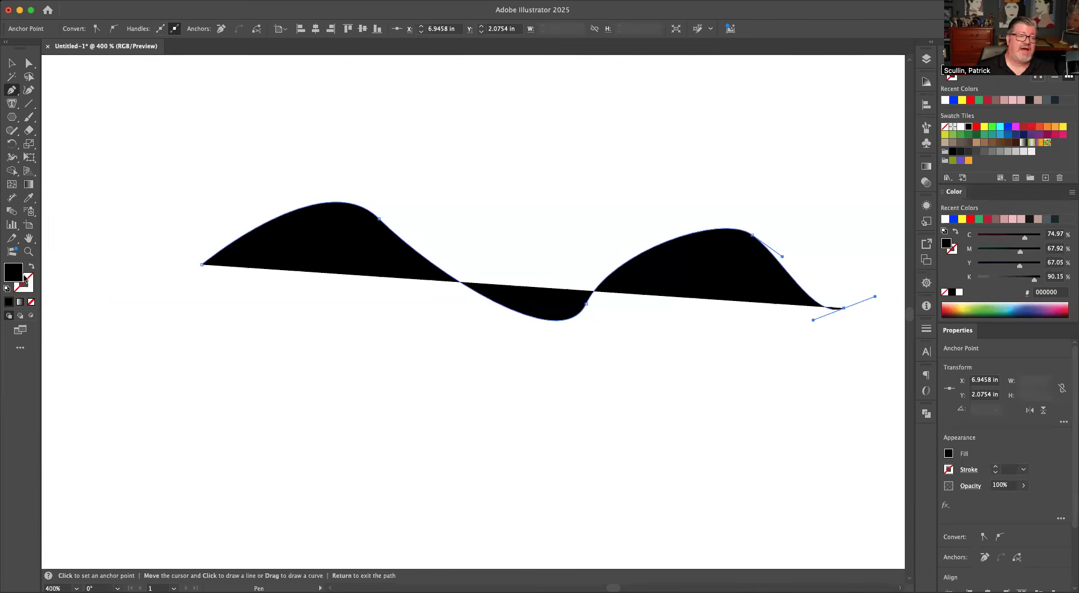
pyautogui.click(32, 254)
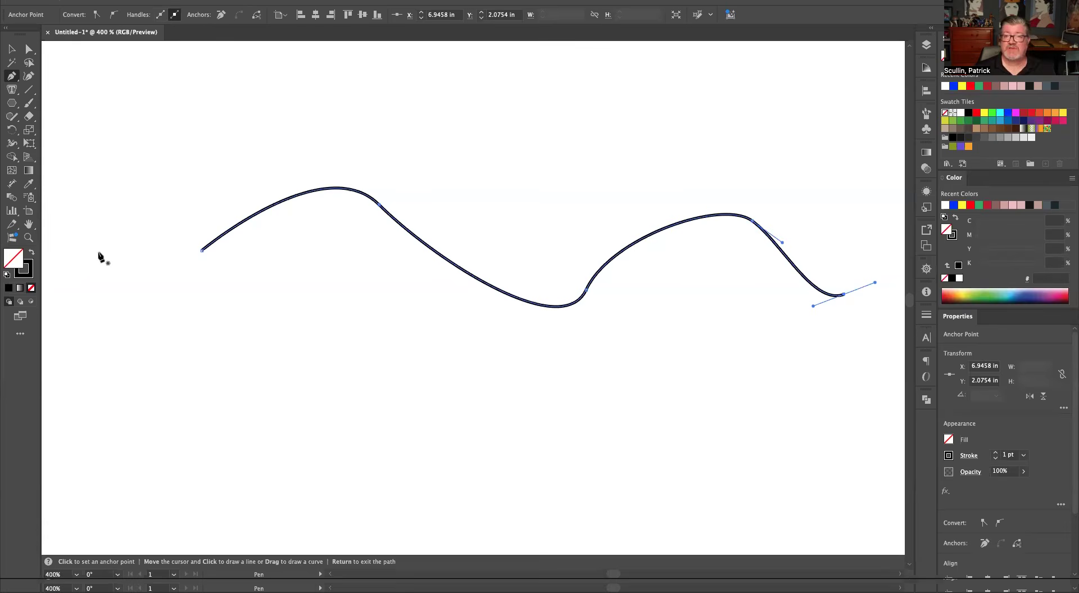
# - Run placeholder text along the wavy path with the Type on a Path tool and move it up and slightly left
pyautogui.click(12, 90)
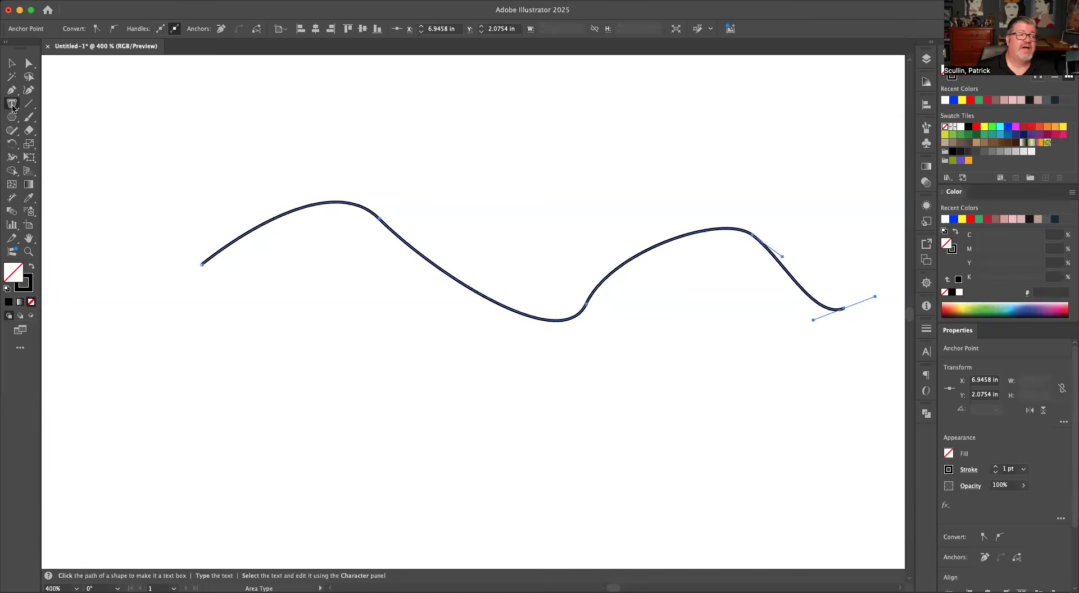
pyautogui.click(12, 105)
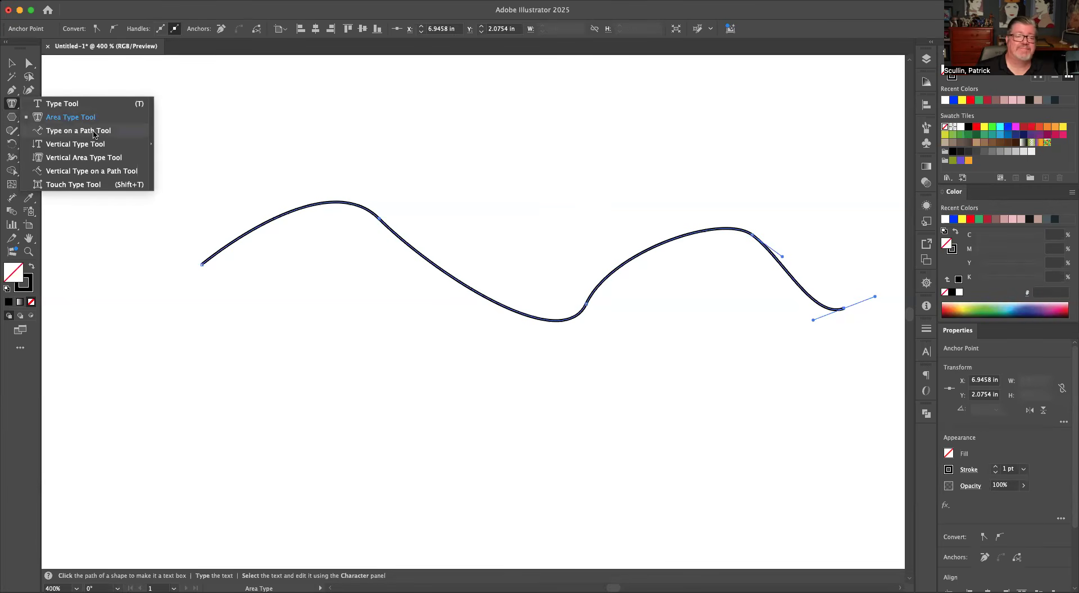
pyautogui.click(93, 133)
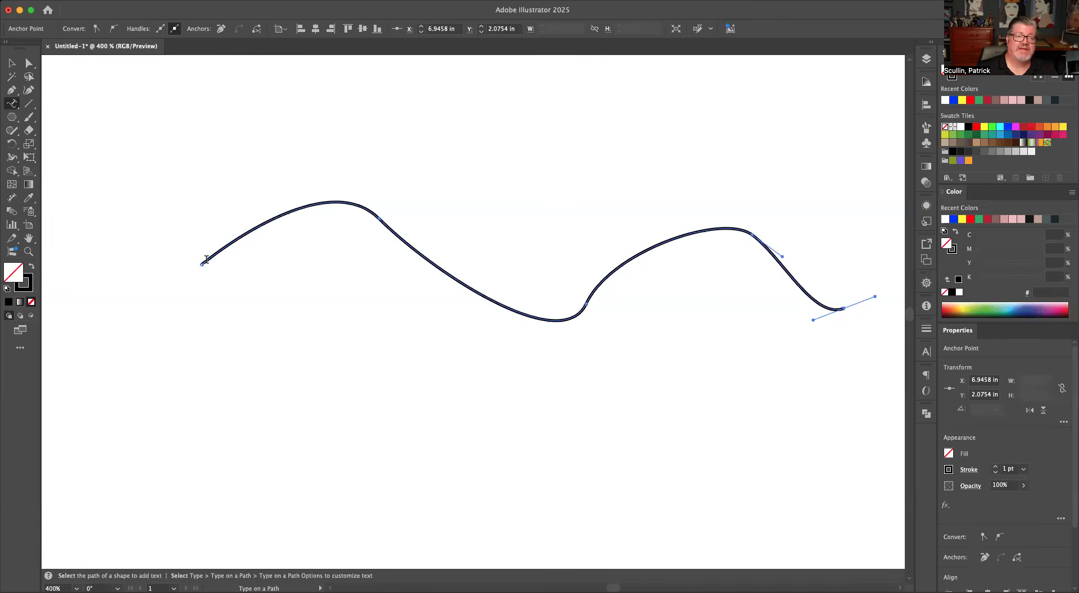
pyautogui.click(206, 259)
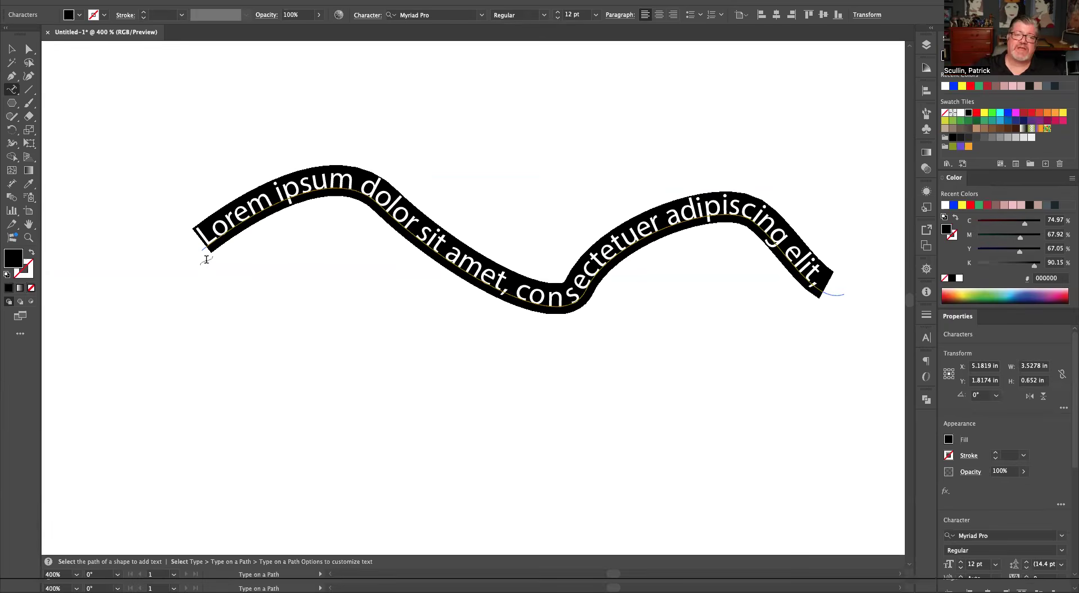
pyautogui.click(12, 48)
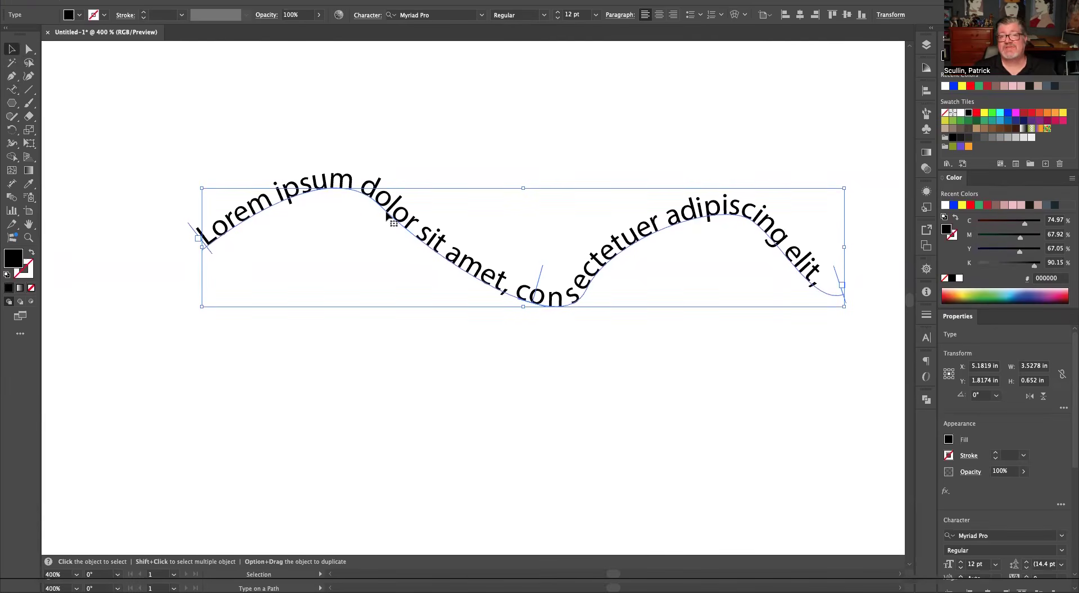
pyautogui.moveTo(399, 221); pyautogui.dragTo(361, 138)
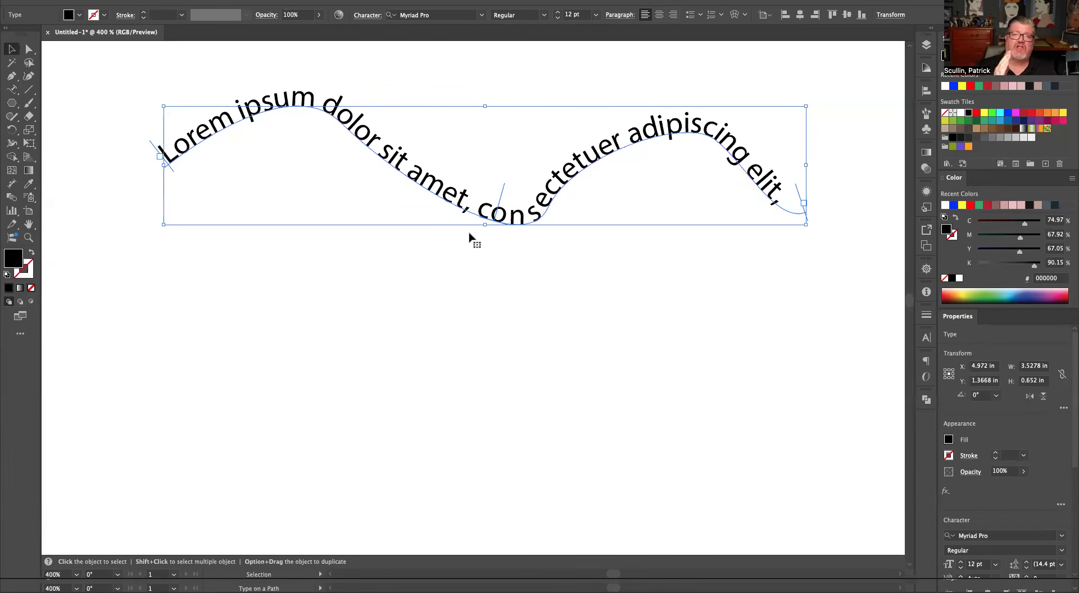
# - Replace all the placeholder text on the wavy path with "Temprary sentence"
pyautogui.click(11, 89)
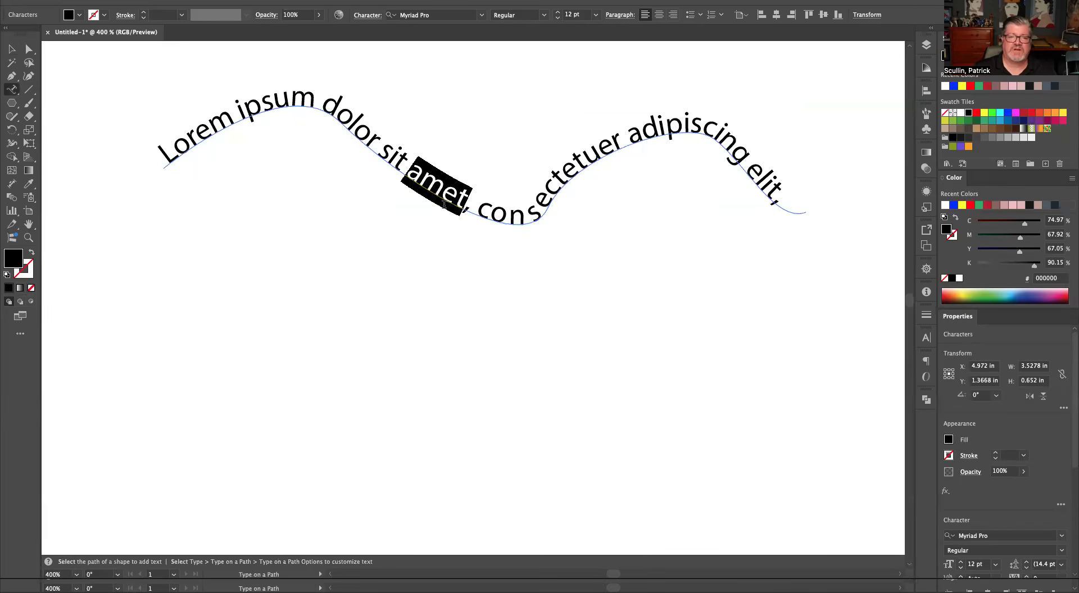
pyautogui.tripleClick(444, 205)
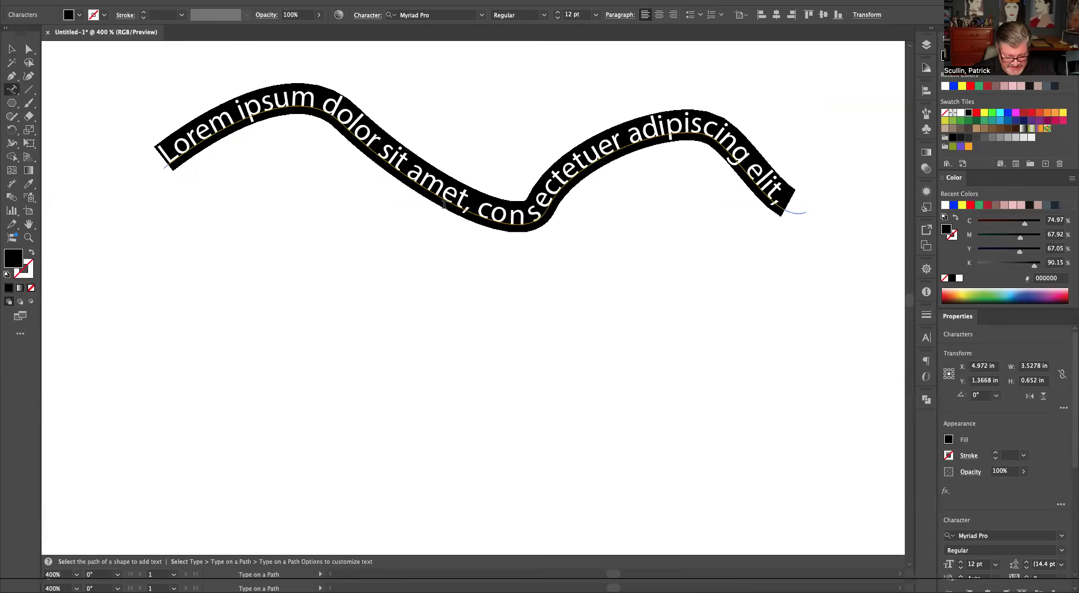
pyautogui.write('Temprary s')
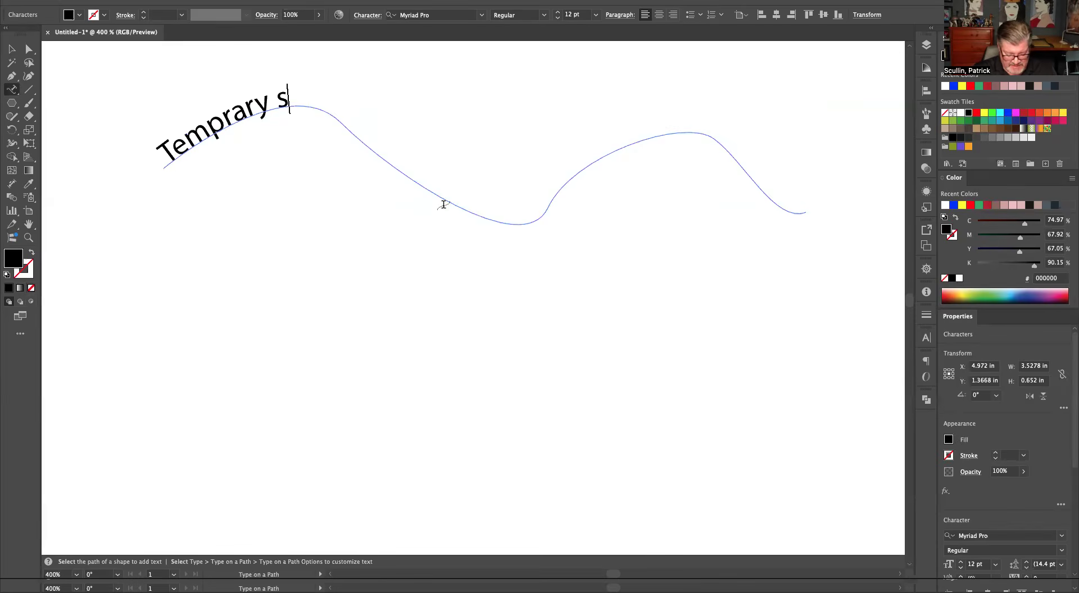
pyautogui.write('entence')
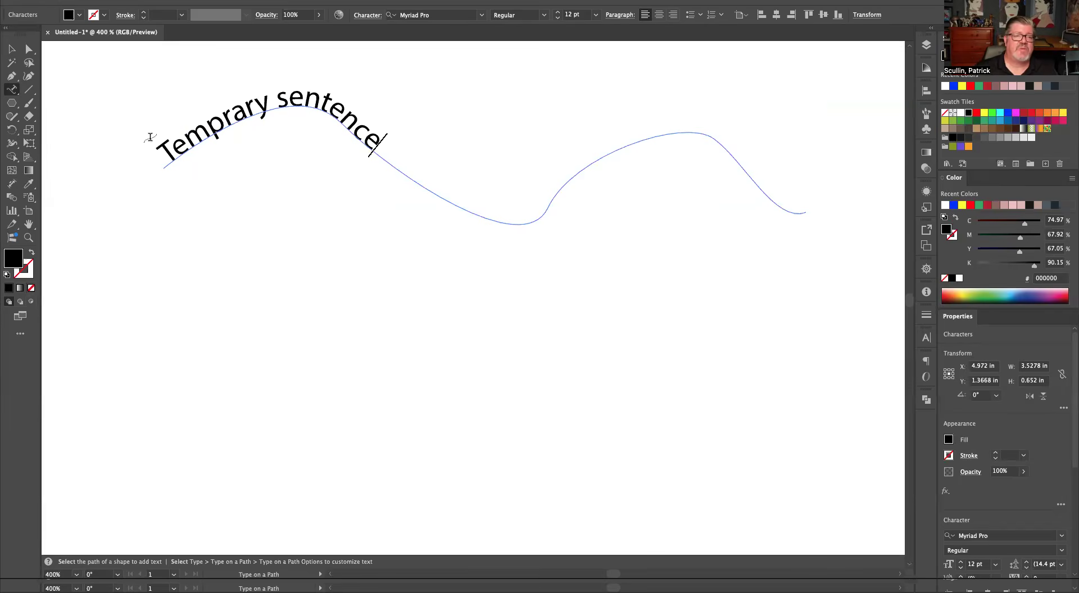
# - Slide the sentence along the wavy path by its start, middle and end brackets, leaving it on the first downward slope
pyautogui.click(28, 49)
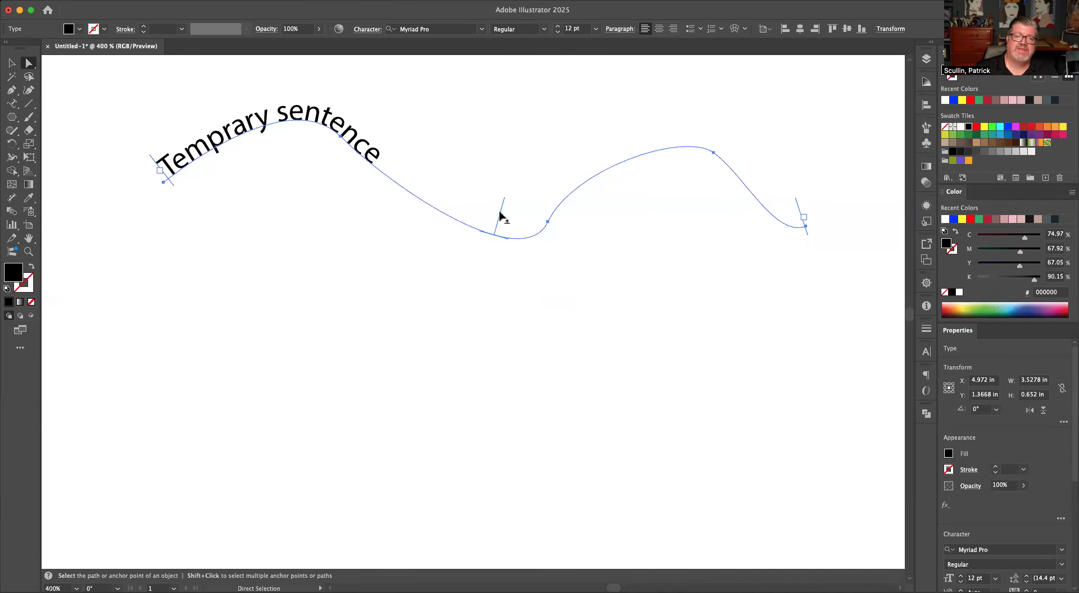
pyautogui.moveTo(497, 224)
pyautogui.mouseDown()
pyautogui.moveTo(565, 228)
pyautogui.moveTo(455, 235)
pyautogui.moveTo(580, 239)
pyautogui.moveTo(542, 224)
pyautogui.moveTo(524, 189)
pyautogui.moveTo(538, 255)
pyautogui.moveTo(495, 209)
pyautogui.mouseUp()
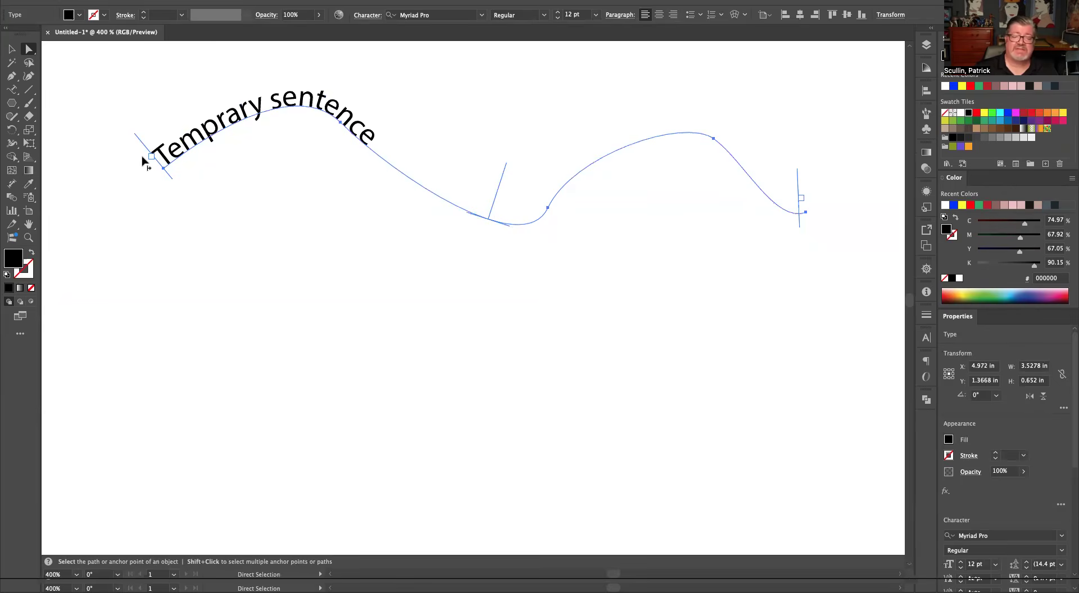
pyautogui.moveTo(147, 164); pyautogui.dragTo(209, 96)
pyautogui.moveTo(798, 194)
pyautogui.mouseDown()
pyautogui.moveTo(592, 157)
pyautogui.moveTo(456, 192)
pyautogui.moveTo(423, 165)
pyautogui.moveTo(499, 186)
pyautogui.moveTo(616, 164)
pyautogui.moveTo(754, 170)
pyautogui.moveTo(727, 150)
pyautogui.moveTo(553, 188)
pyautogui.moveTo(464, 186)
pyautogui.moveTo(481, 187)
pyautogui.mouseUp()
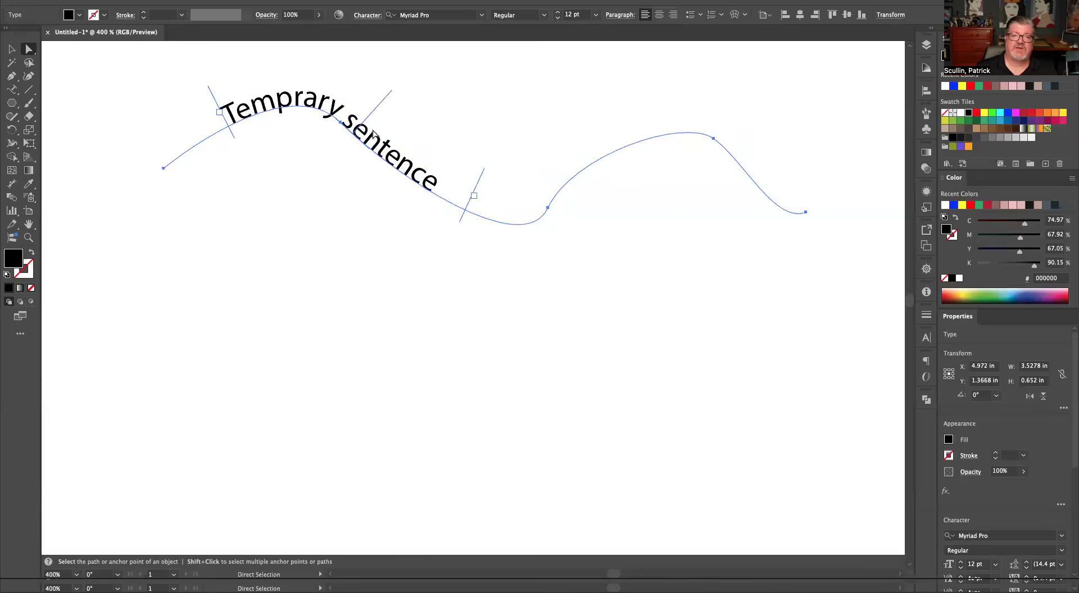
pyautogui.moveTo(371, 140); pyautogui.dragTo(544, 156)
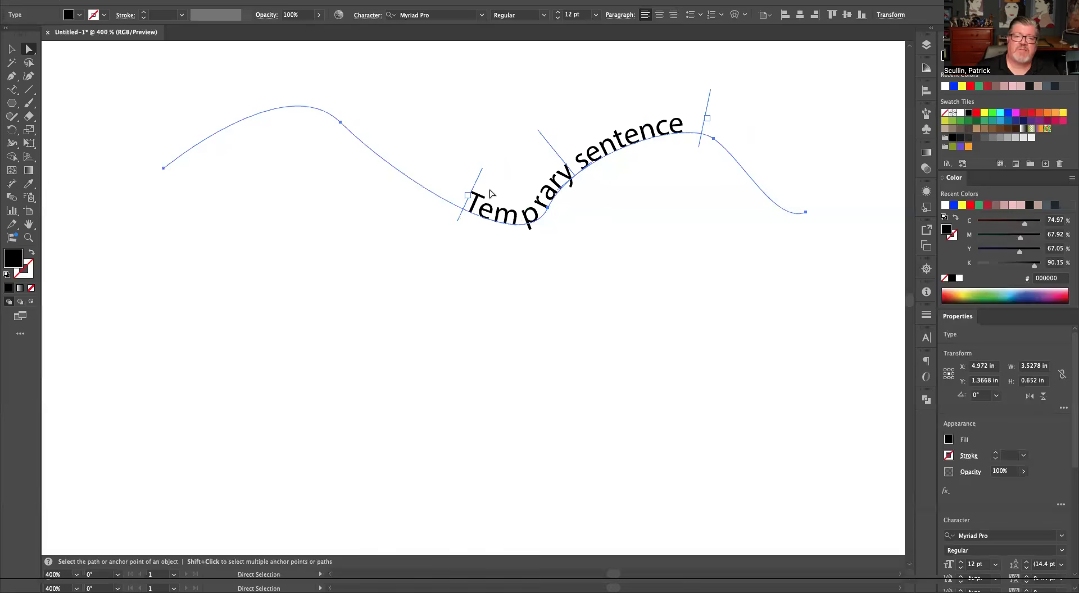
pyautogui.moveTo(475, 195); pyautogui.dragTo(301, 130)
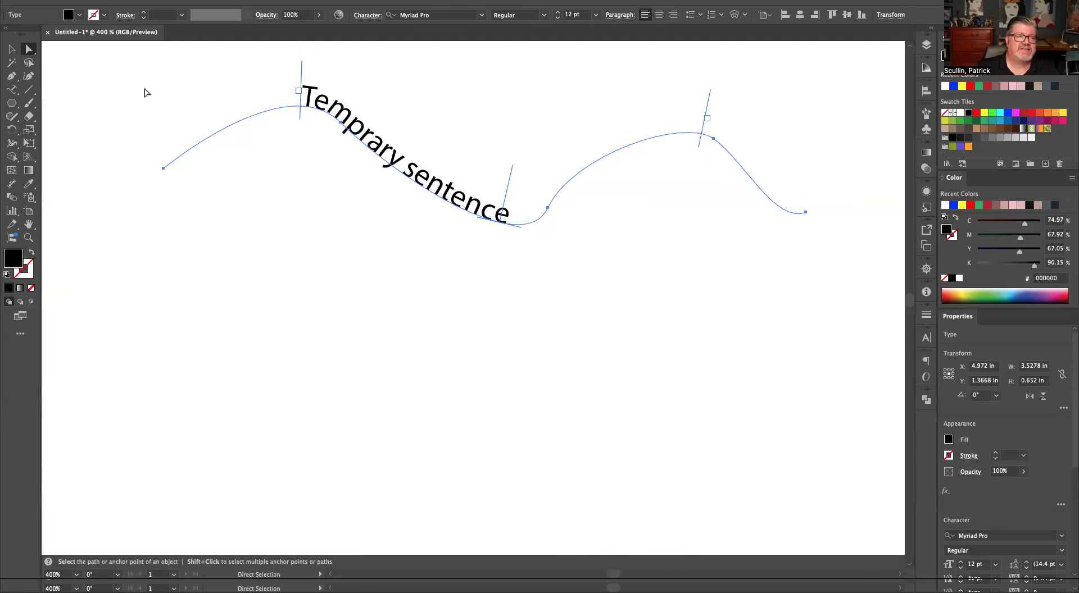
# - Delete the wavy path together with its text
pyautogui.click(12, 48)
pyautogui.moveTo(235, 73); pyautogui.dragTo(891, 301)
pyautogui.press('Delete')
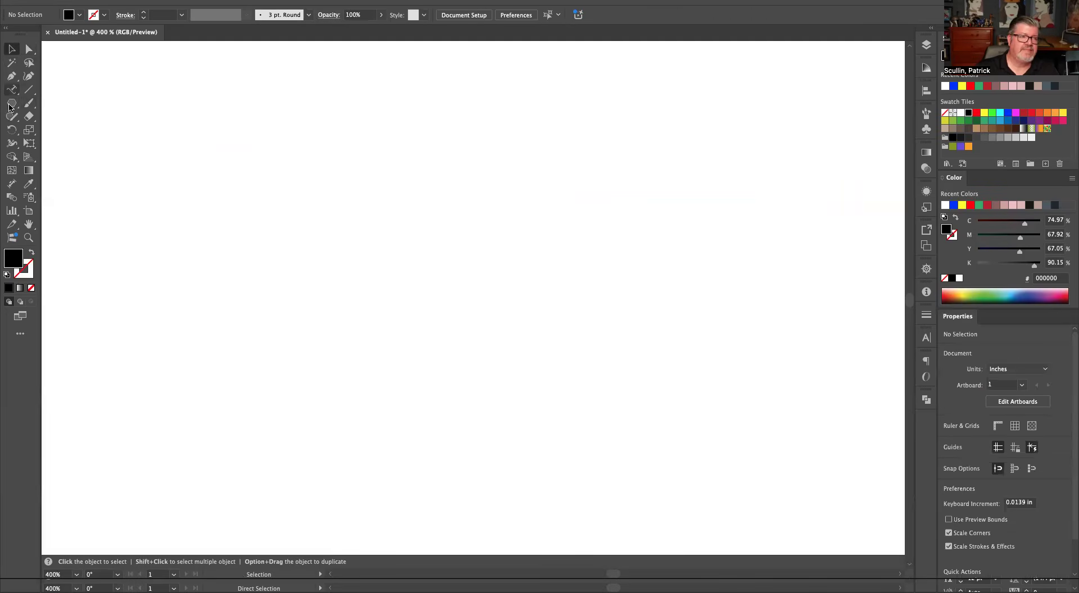
# - Draw a black-filled circle about 1.48 in across with the Ellipse tool and shift it slightly up and left
pyautogui.moveTo(9, 108); pyautogui.dragTo(51, 154)
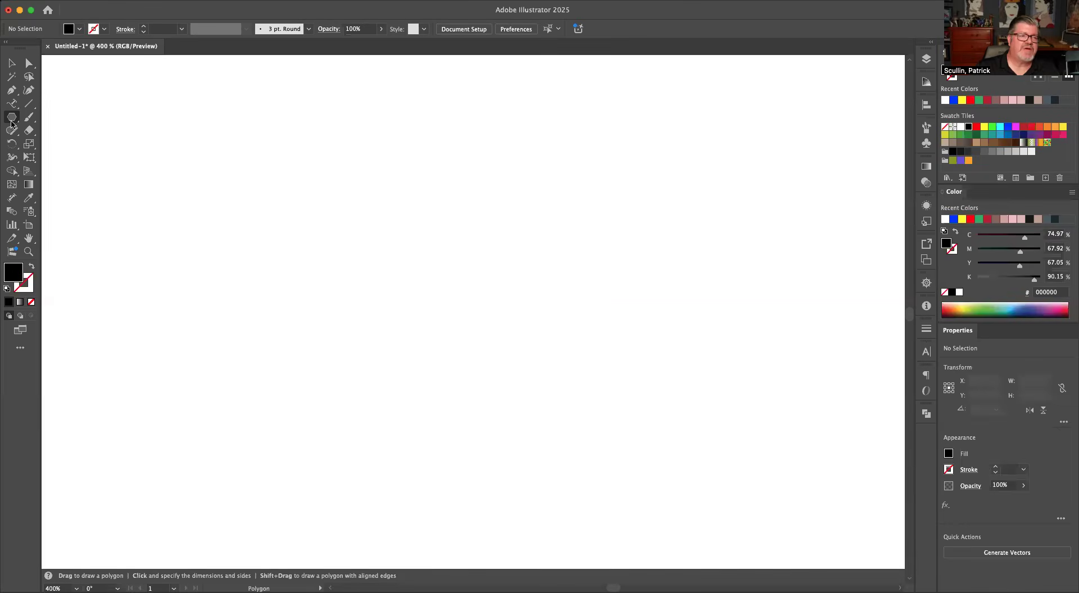
pyautogui.moveTo(12, 123); pyautogui.dragTo(12, 123)
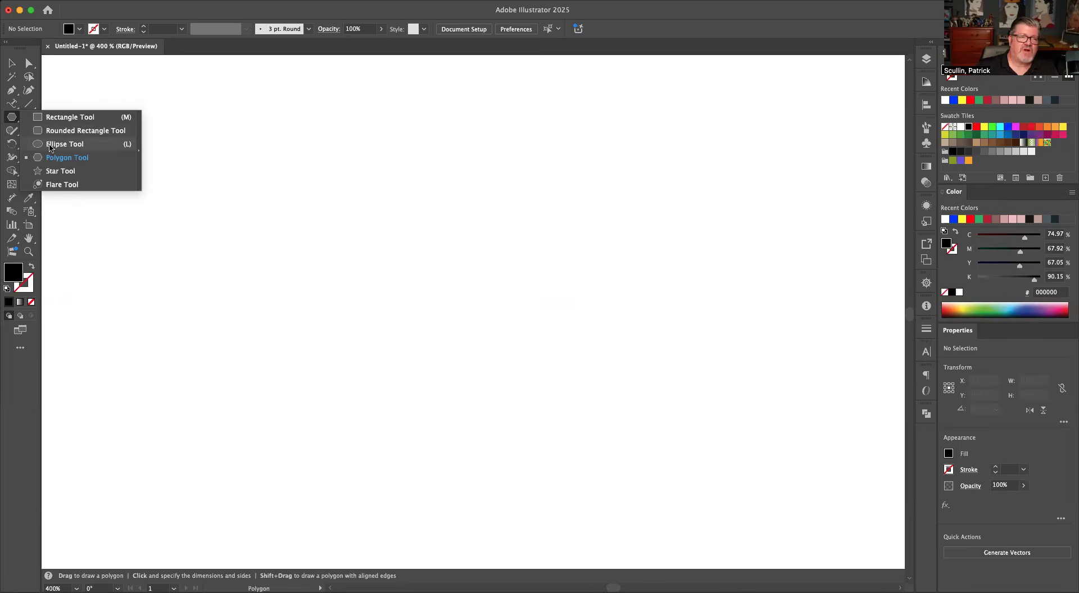
pyautogui.click(67, 146)
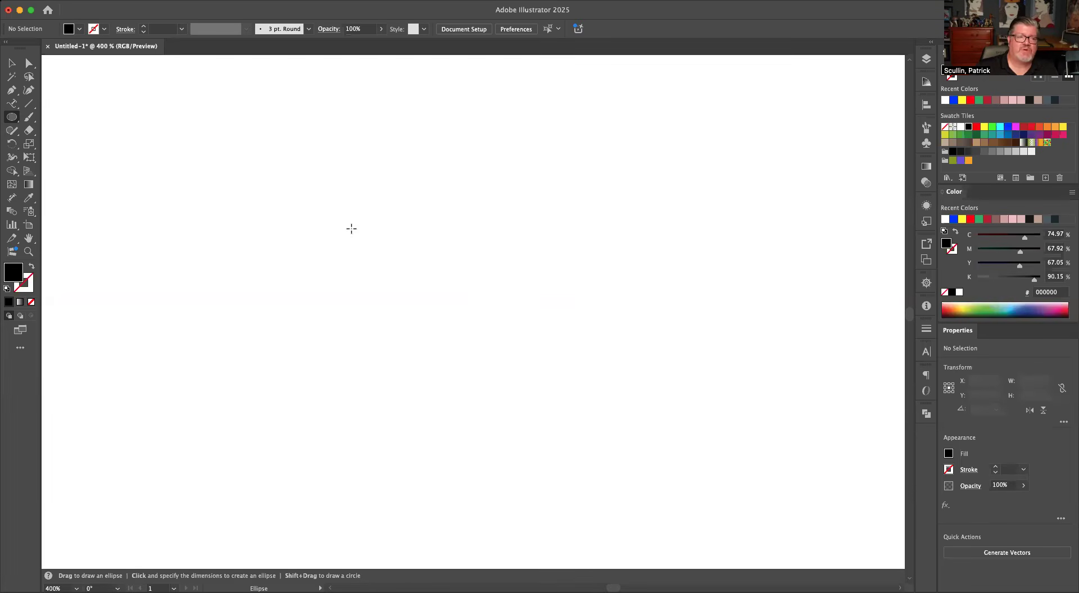
pyautogui.moveTo(371, 145); pyautogui.dragTo(640, 414)
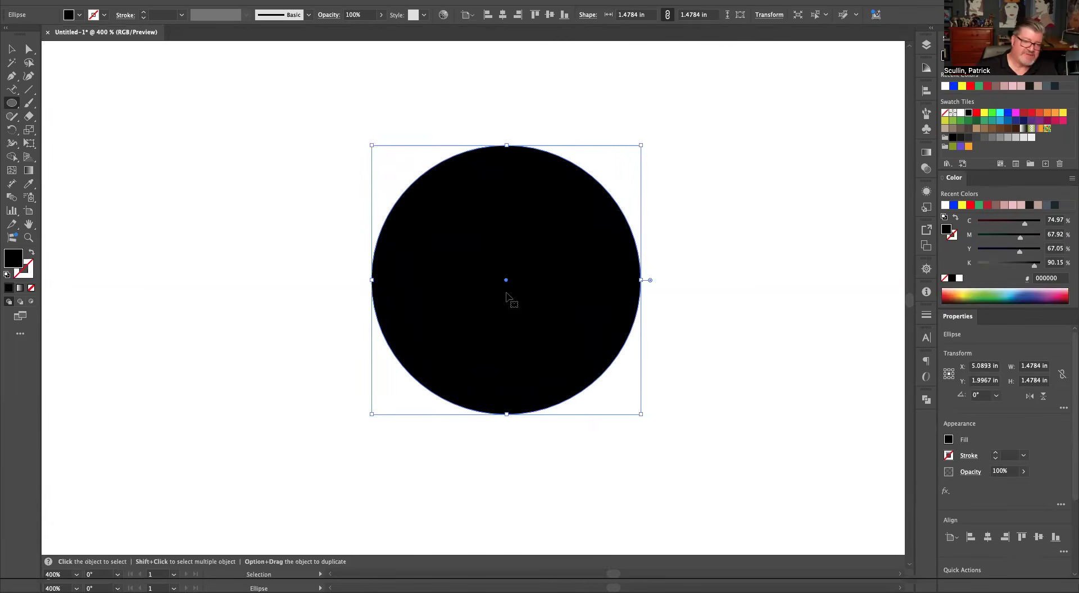
pyautogui.moveTo(507, 297); pyautogui.dragTo(486, 279)
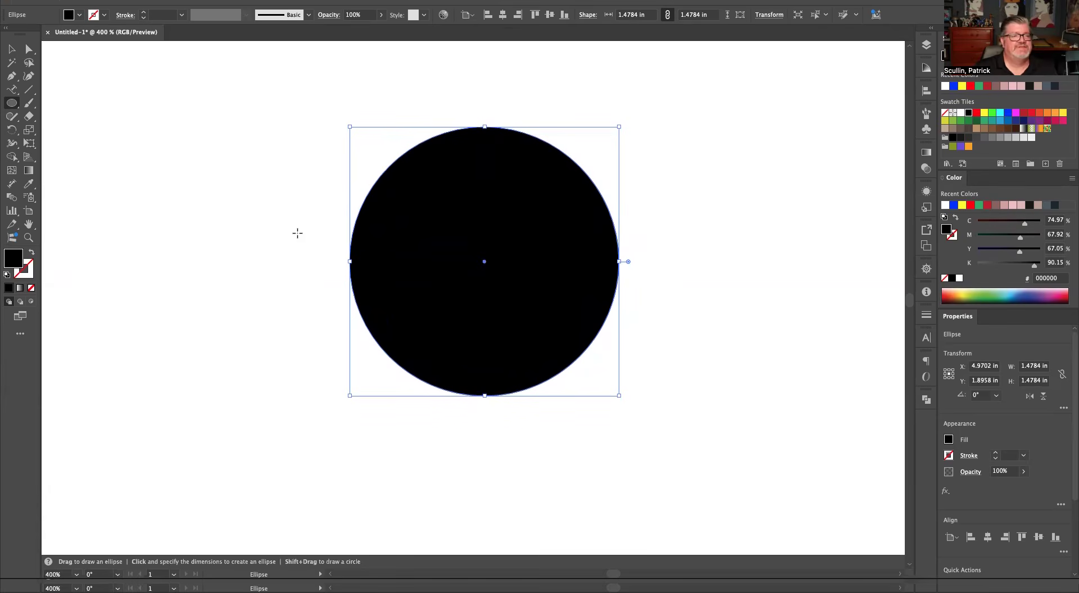
# - Place type around the circle's outline with the Type on a Path tool and enter "THIS IS AWESOME"
pyautogui.click(12, 89)
pyautogui.moveTo(14, 106); pyautogui.dragTo(75, 133)
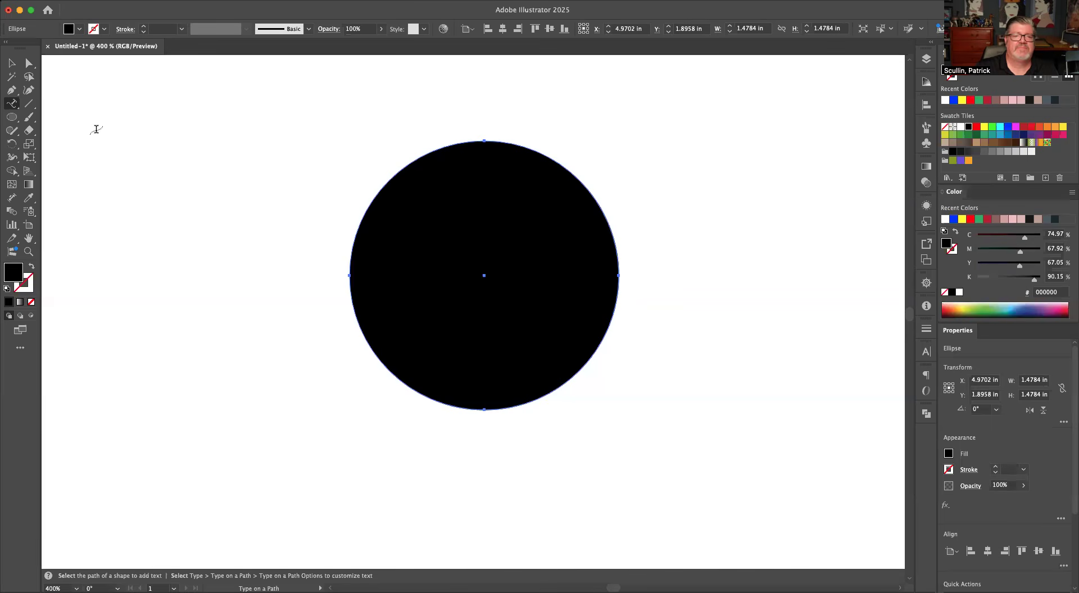
pyautogui.click(483, 138)
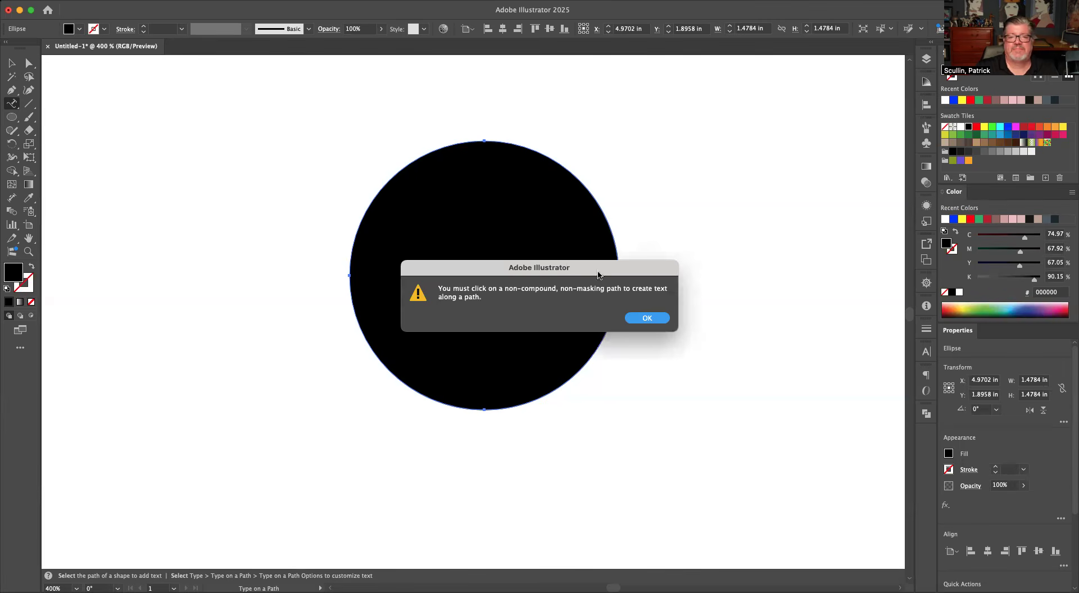
pyautogui.click(638, 319)
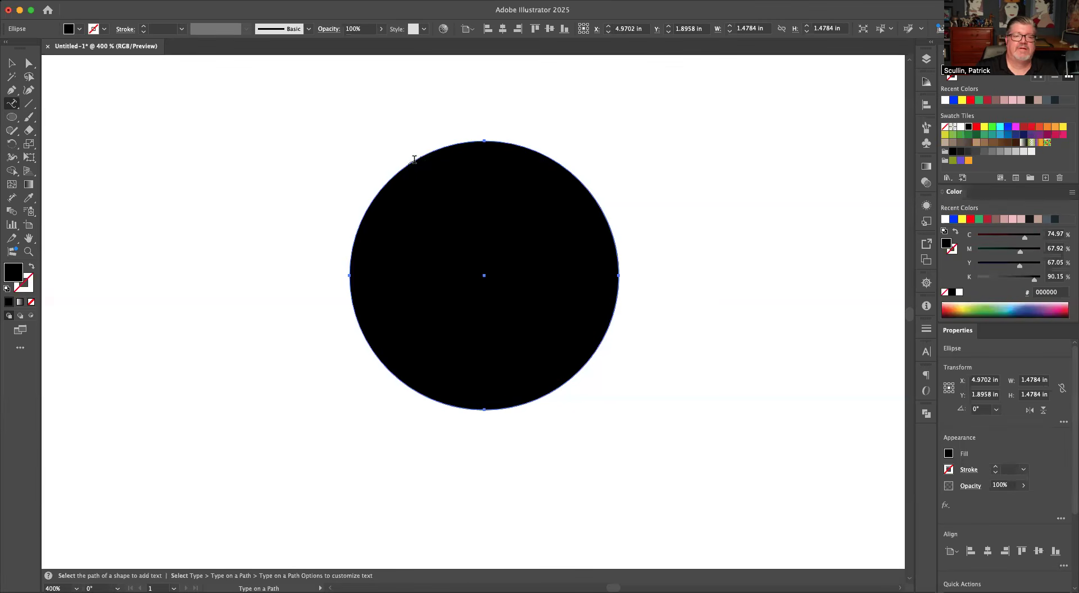
pyautogui.click(414, 160)
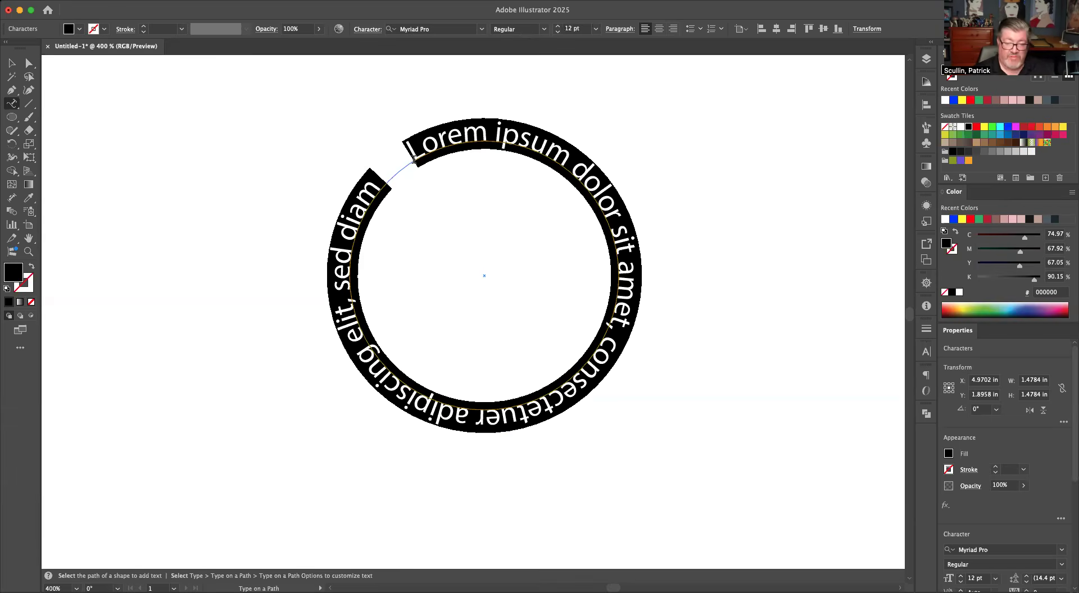
pyautogui.write('THIS IS AWESOME')
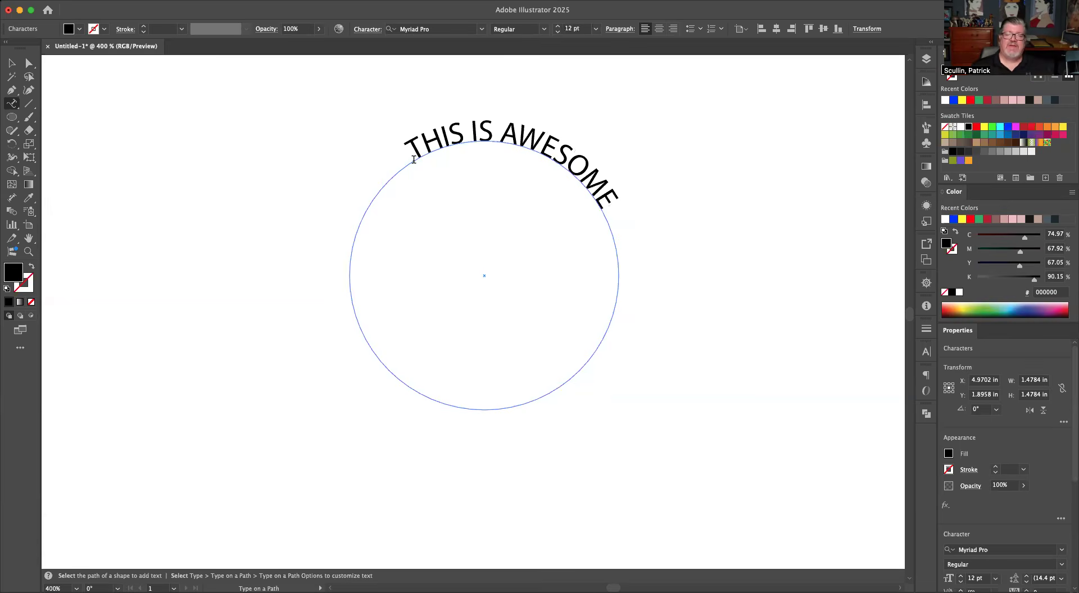
# - Rotate the text around the circle by its middle bracket until it is centred over the top
pyautogui.click(30, 68)
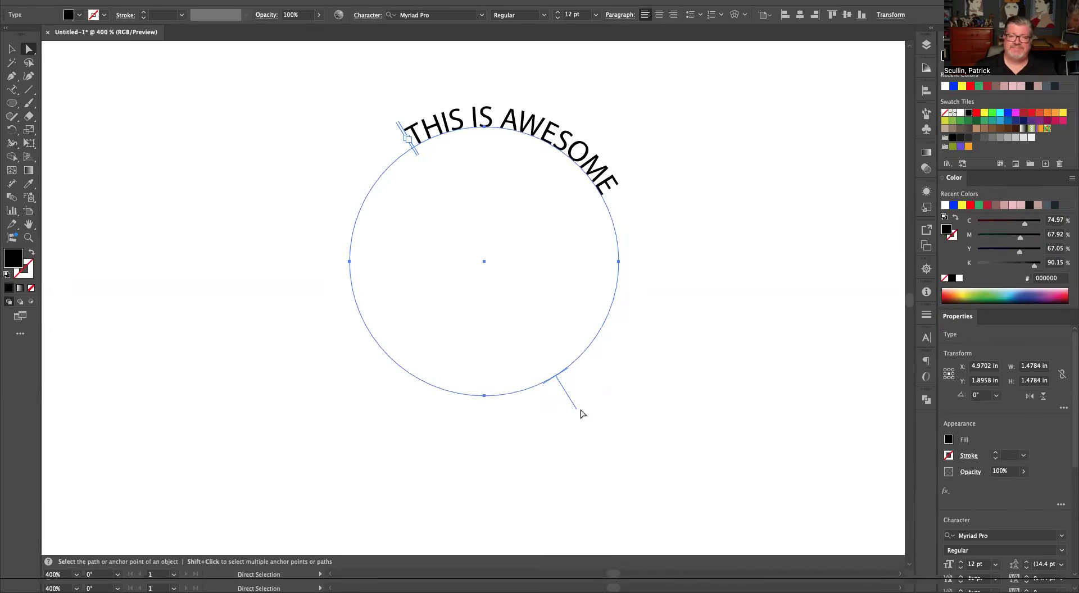
pyautogui.moveTo(578, 426); pyautogui.dragTo(637, 416)
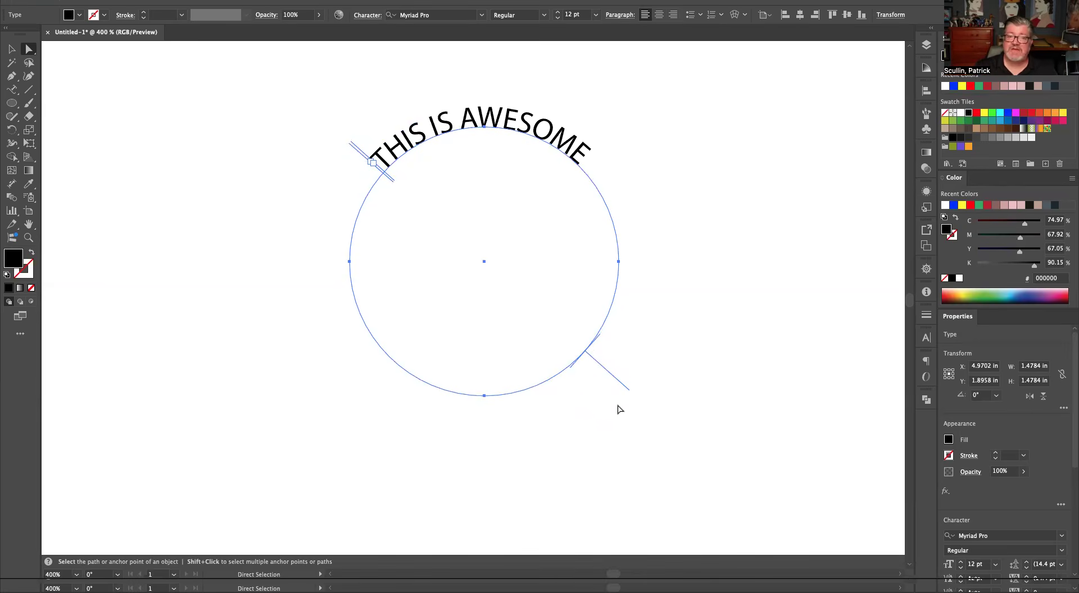
pyautogui.moveTo(624, 401); pyautogui.dragTo(640, 431)
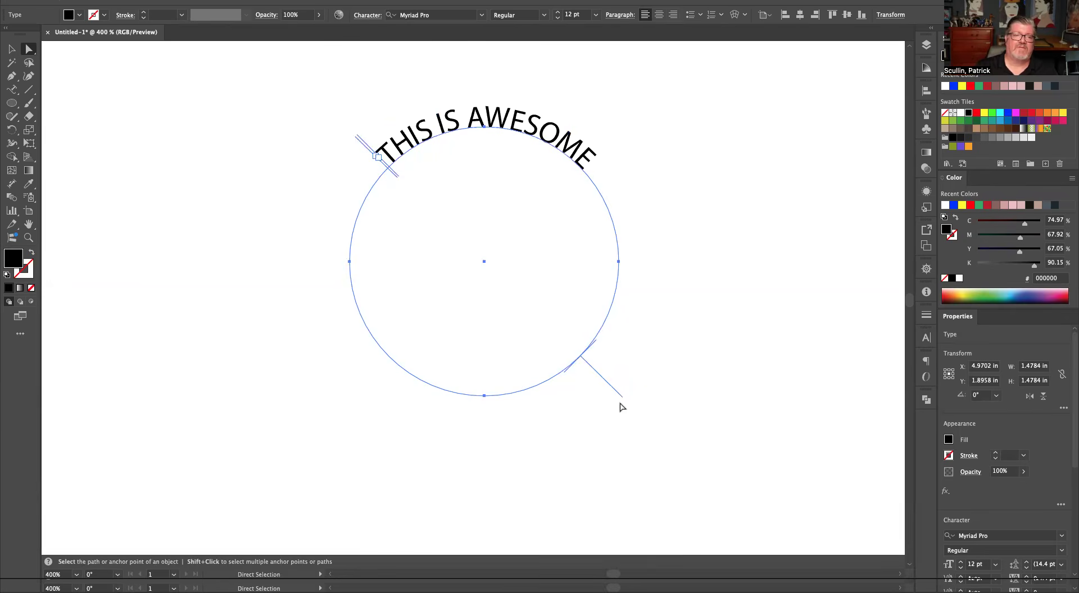
# - Try to change the font of the "THIS IS AWESOME" circle text to Climate Crisis Regular
pyautogui.click(11, 90)
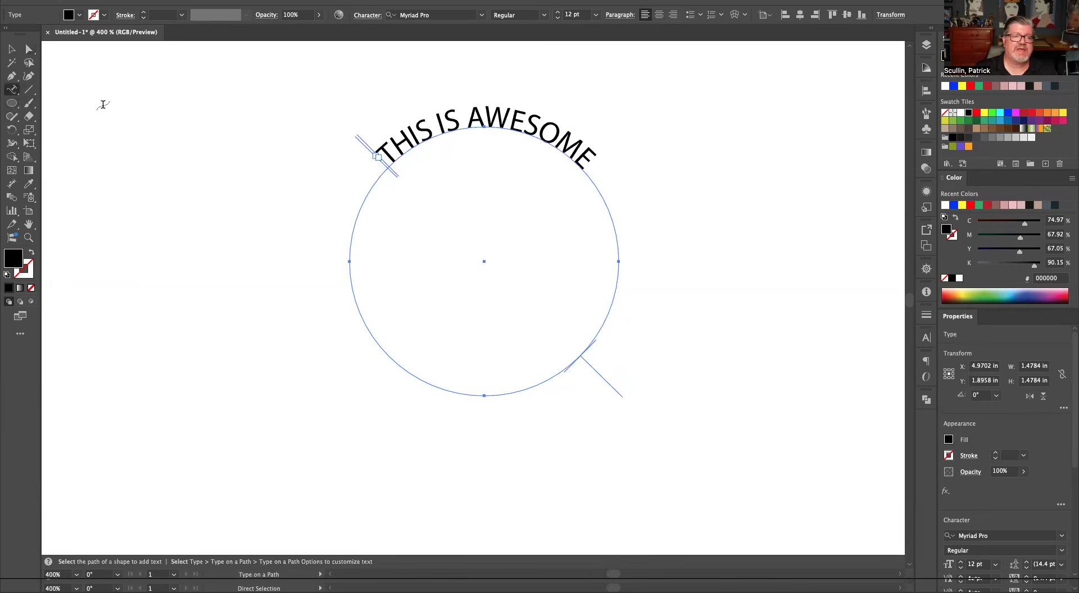
pyautogui.click(492, 132)
pyautogui.tripleClick(492, 133)
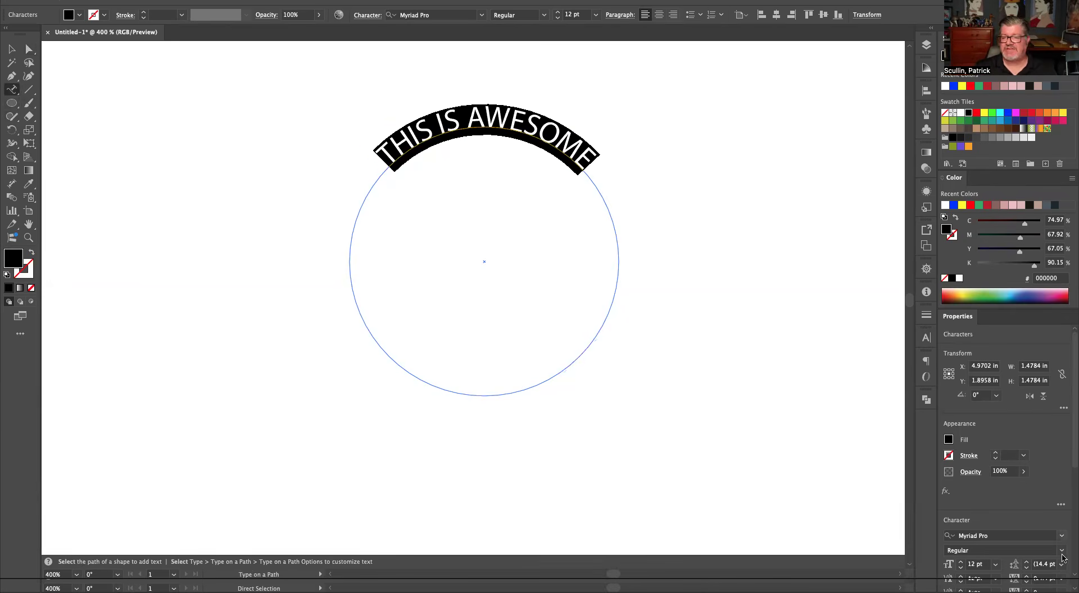
pyautogui.click(1061, 537)
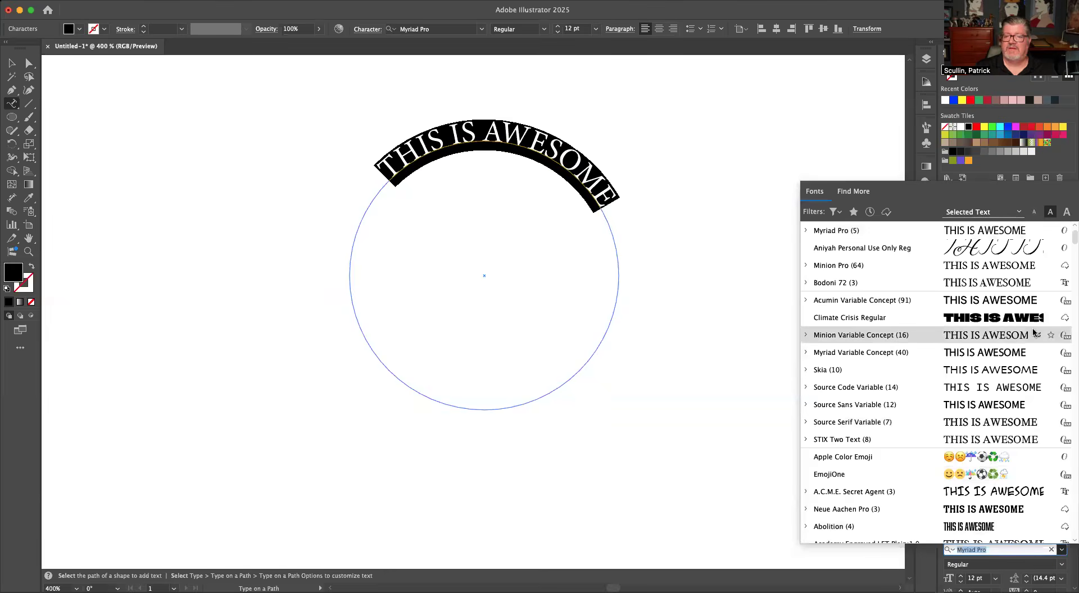
pyautogui.click(1032, 323)
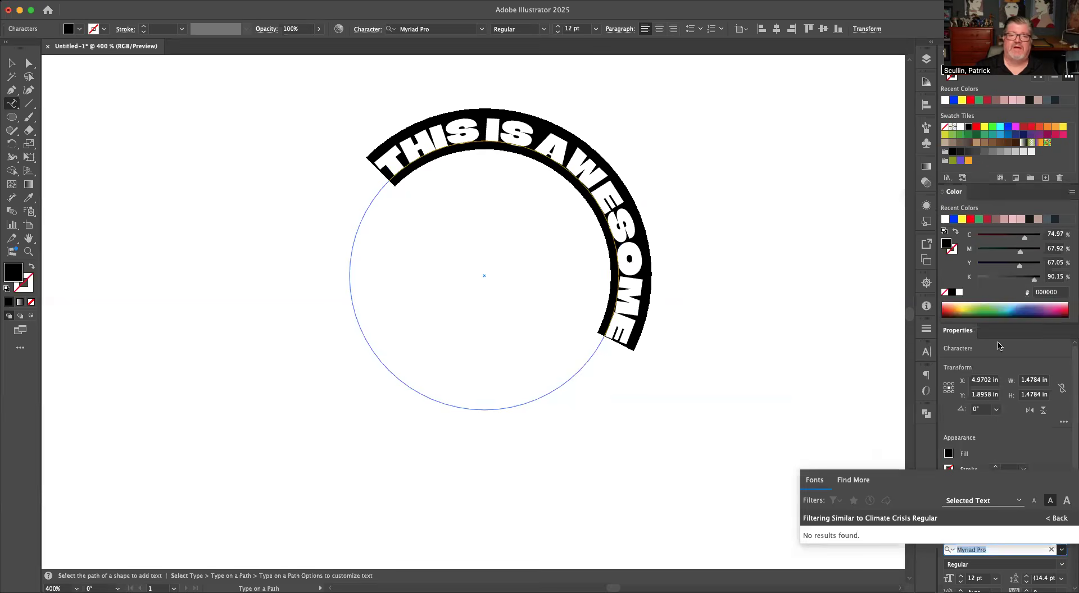
pyautogui.click(707, 457)
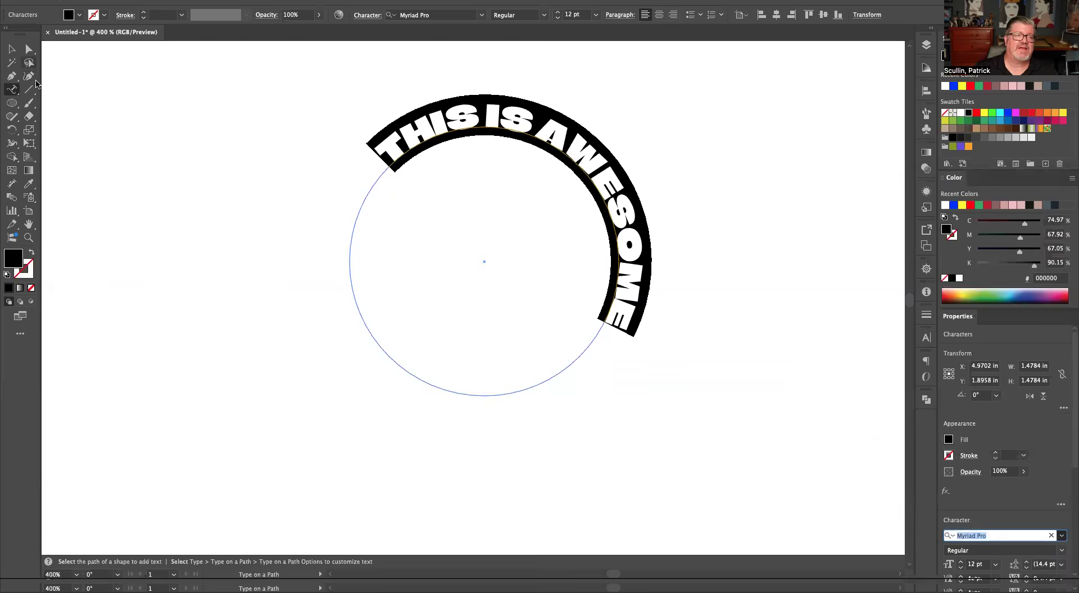
pyautogui.click(30, 49)
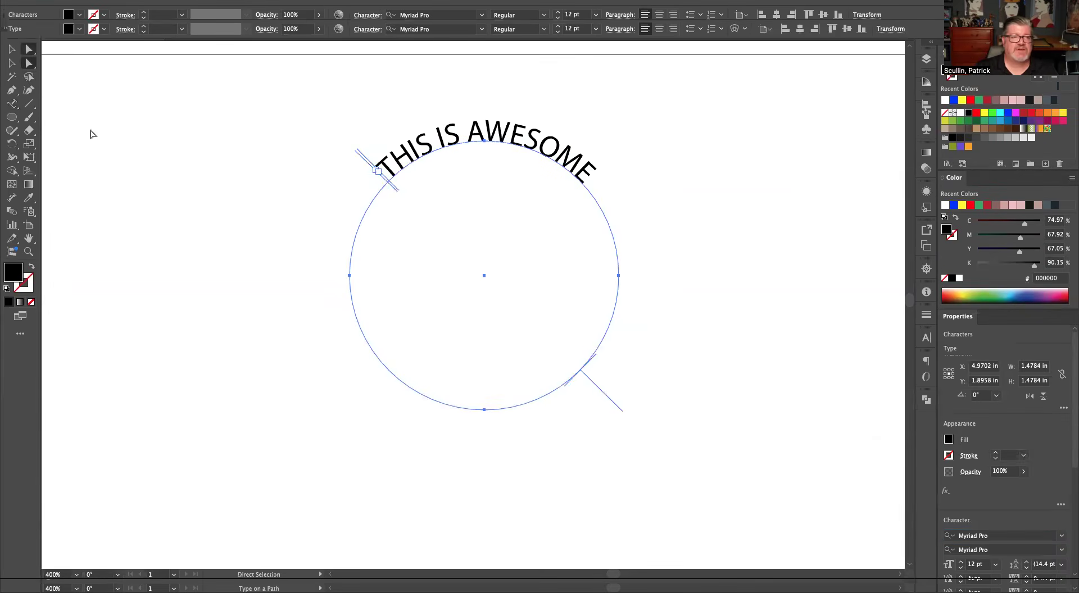
# - Reselect all of the circle text and try to bring up the list of available fonts for it
pyautogui.click(12, 103)
pyautogui.moveTo(596, 170); pyautogui.dragTo(376, 172)
pyautogui.click(1062, 550)
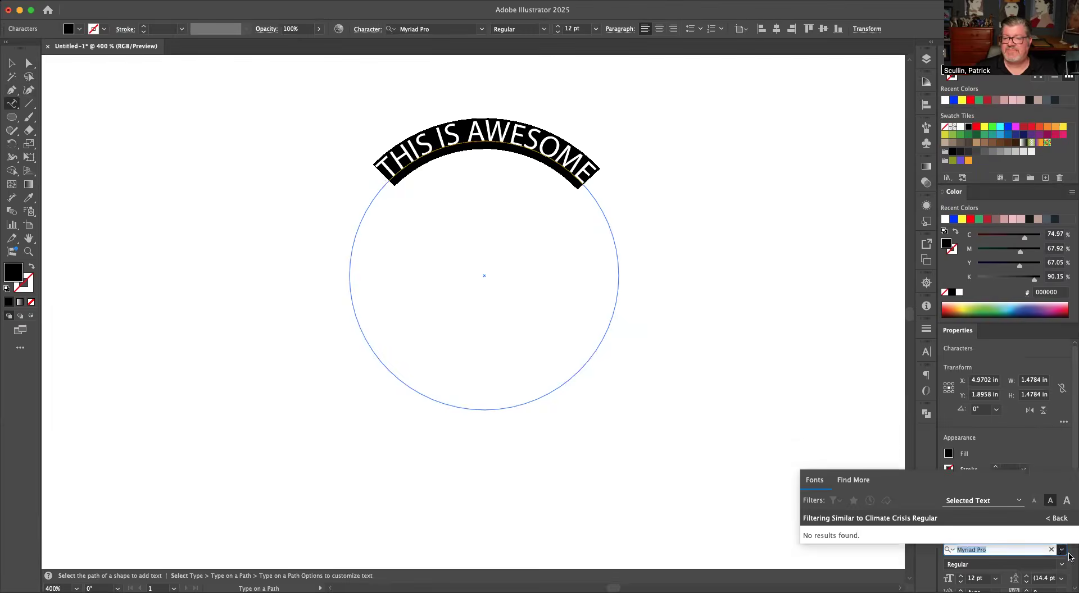
pyautogui.click(1062, 552)
pyautogui.click(1063, 552)
pyautogui.click(1063, 551)
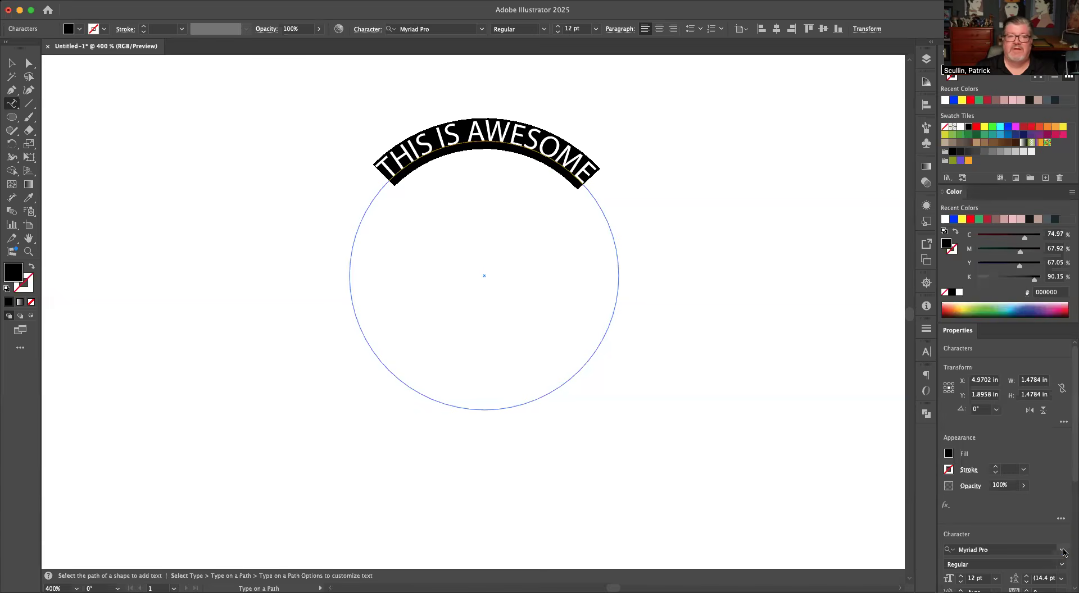
pyautogui.click(483, 30)
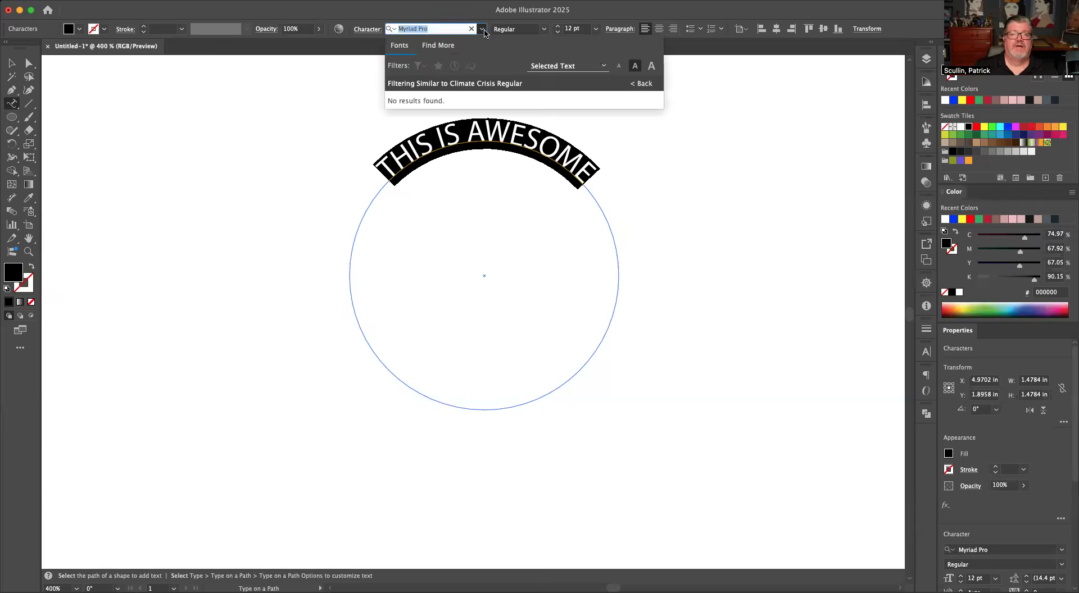
pyautogui.click(1009, 550)
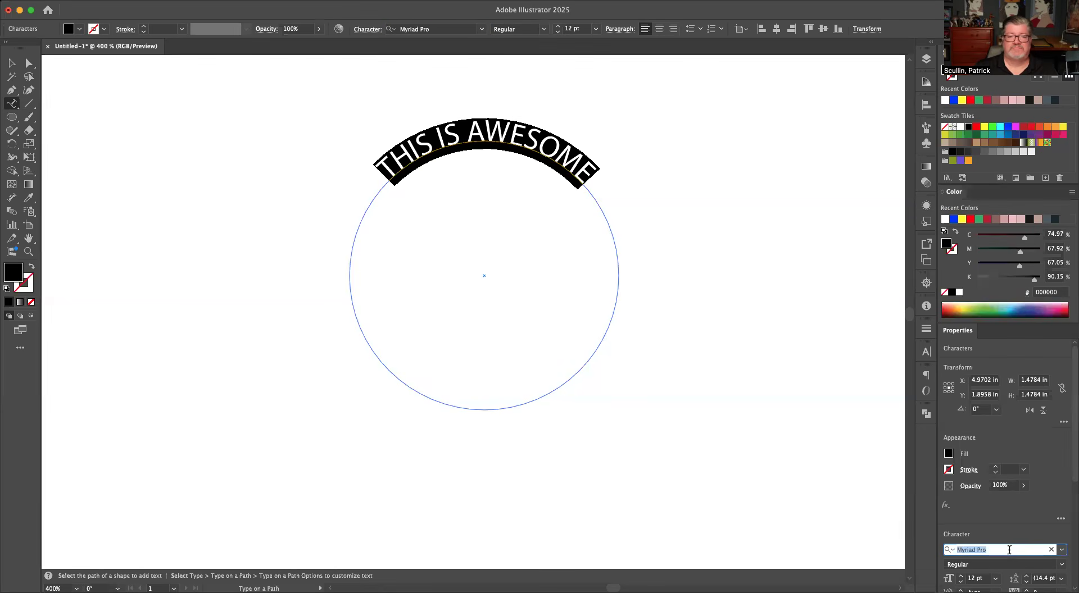
pyautogui.tripleClick(467, 132)
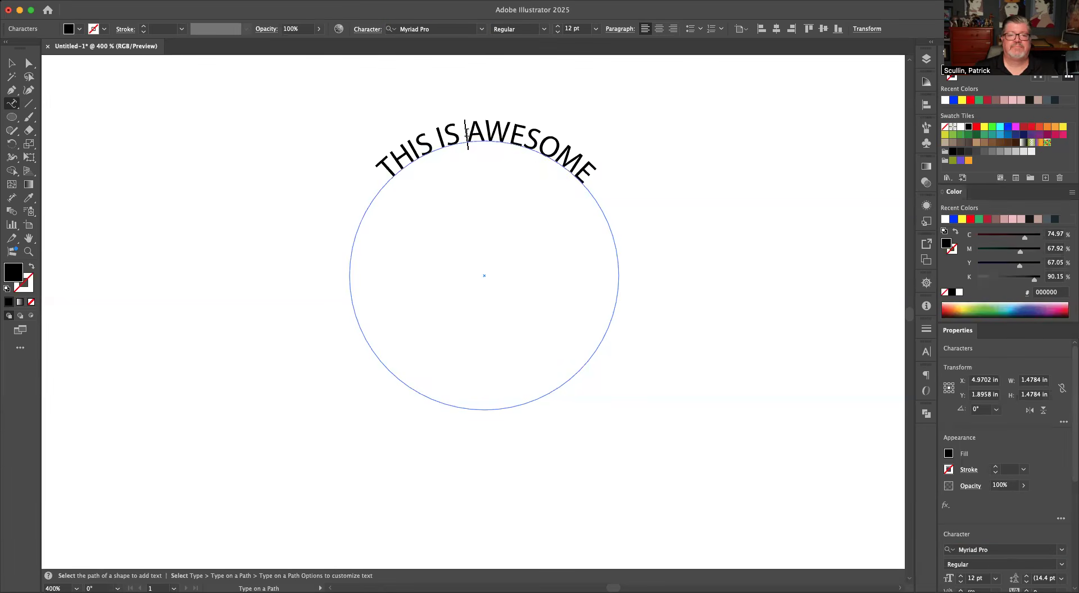
pyautogui.click(1062, 550)
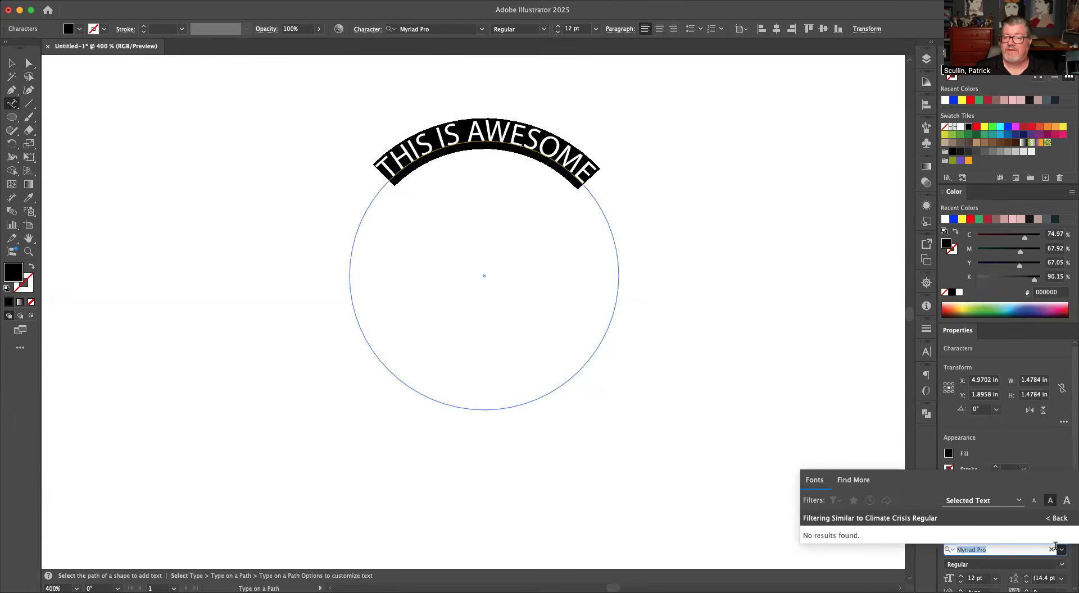
pyautogui.scroll(-5, 1071, 564)
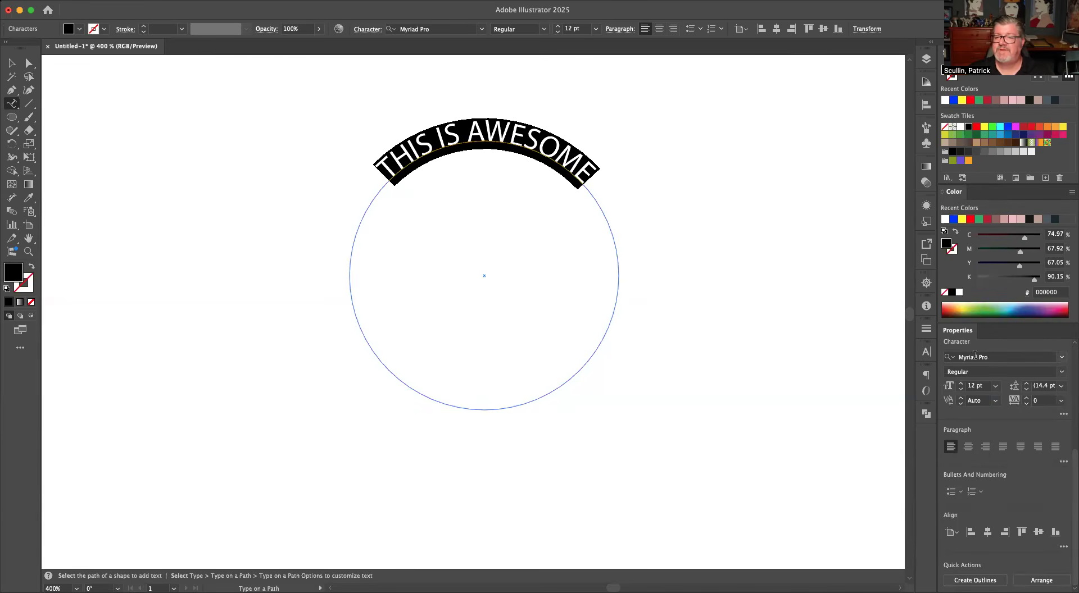
# - Try to find a different font for the circle text by name, searching for "impsvy", and drop the search
pyautogui.click(949, 357)
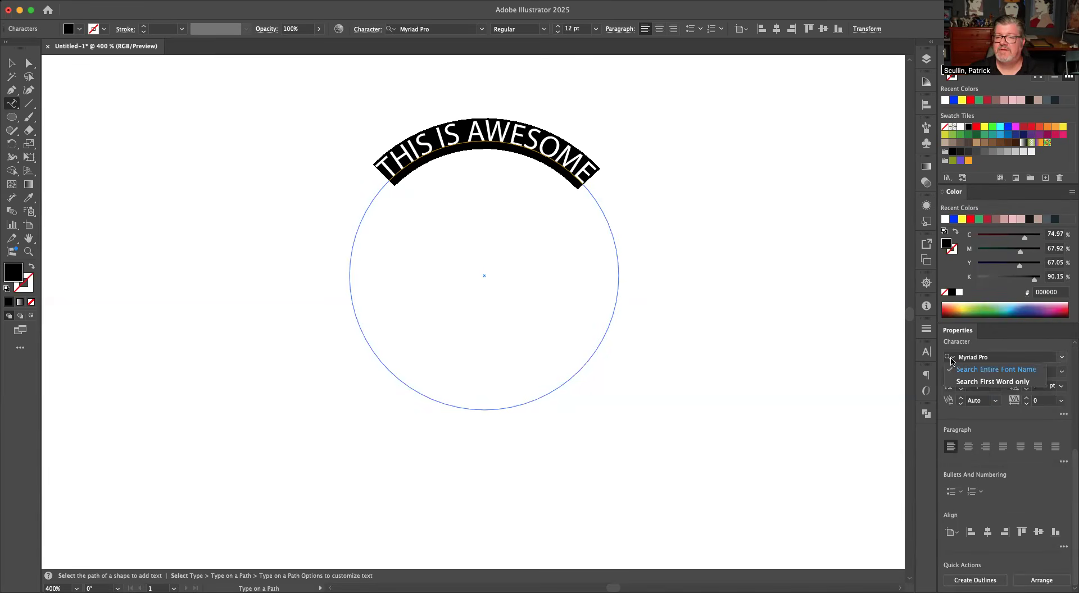
pyautogui.click(1000, 358)
pyautogui.write('impsh')
pyautogui.press('BackSpace')
pyautogui.write('vy')
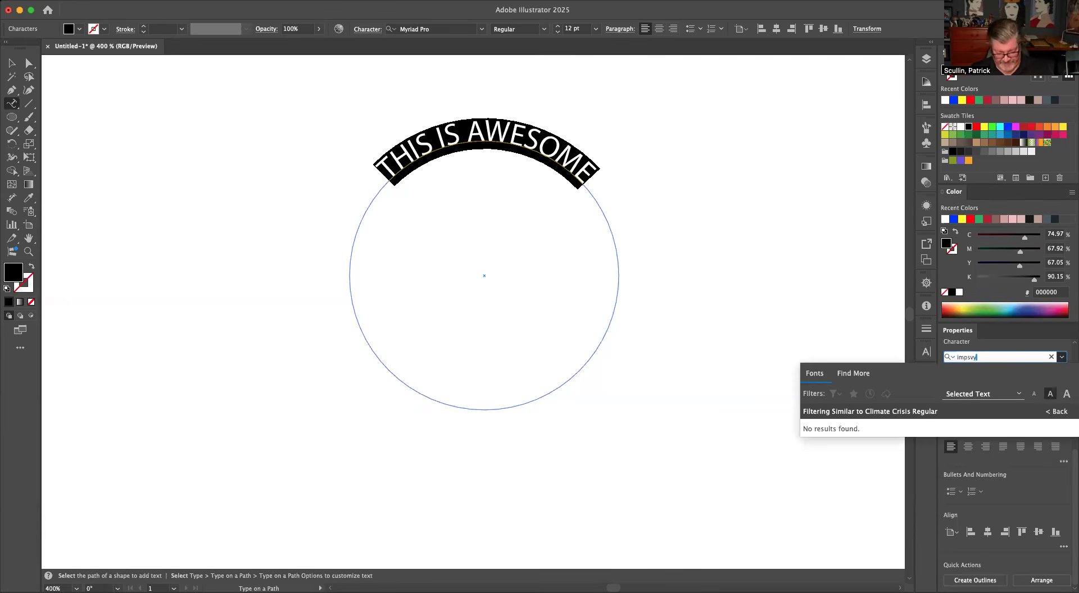
pyautogui.press('Escape')
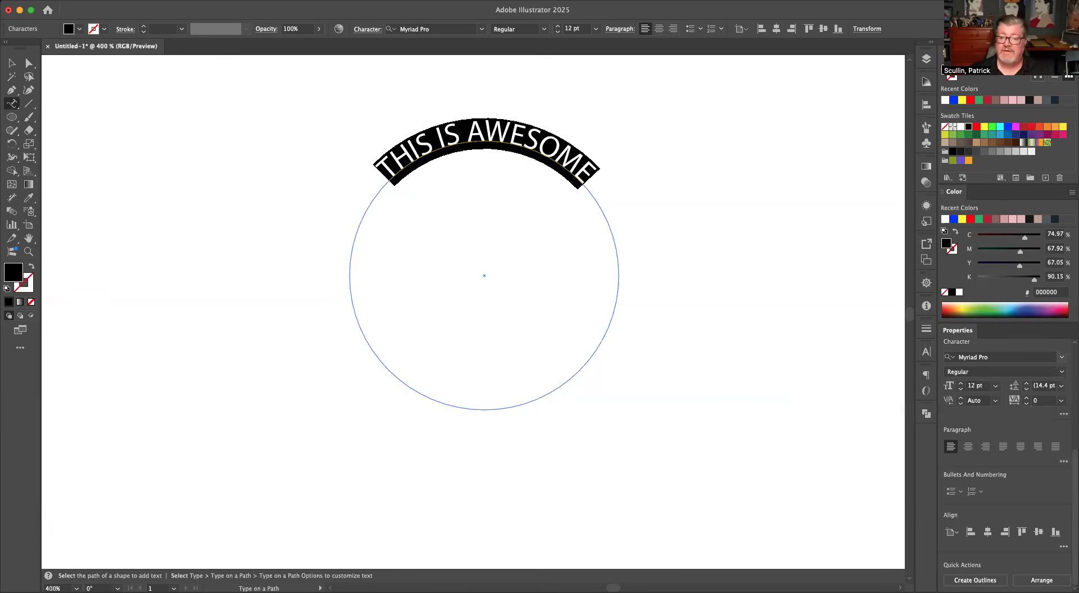
pyautogui.click(1054, 372)
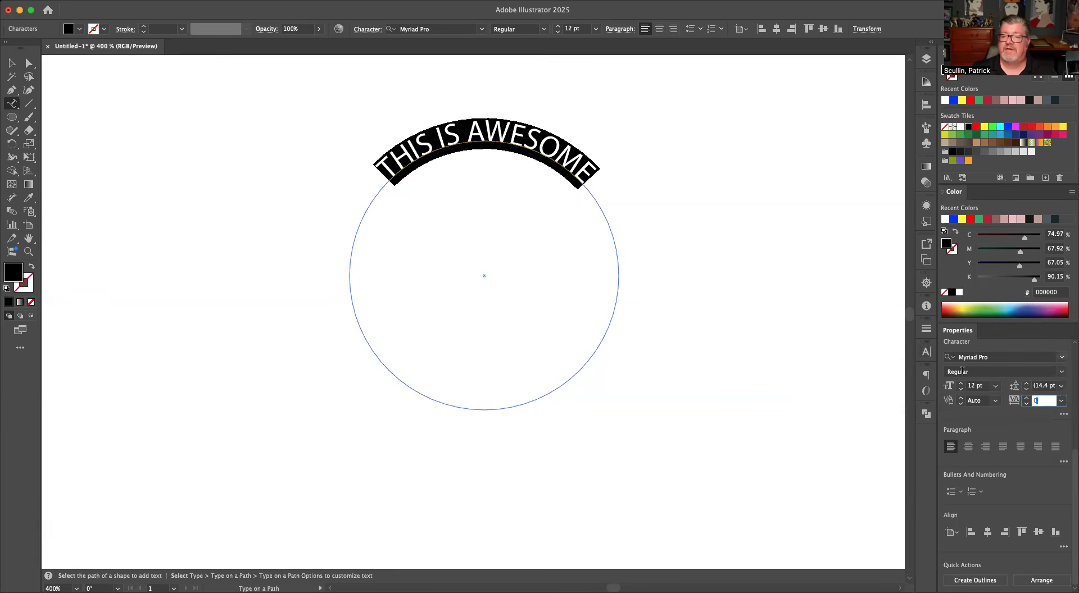
pyautogui.click(448, 148)
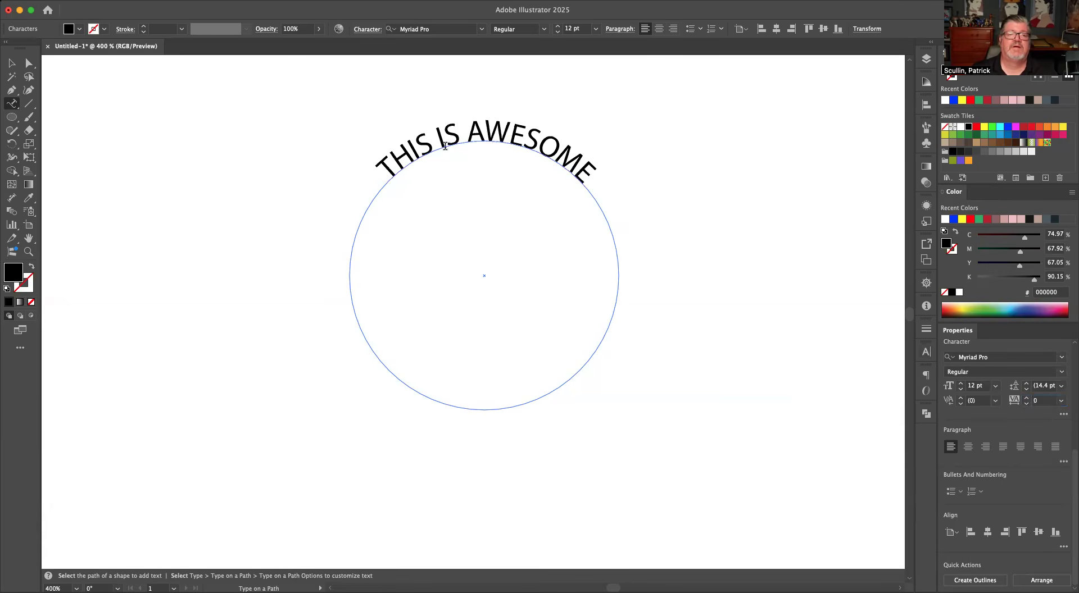
# - Shift the circle text slightly counterclockwise along its path and set its font size to 24 pt
pyautogui.click(28, 63)
pyautogui.moveTo(621, 400); pyautogui.dragTo(609, 364)
pyautogui.click(11, 104)
pyautogui.click(475, 129)
pyautogui.press('cmd+a')
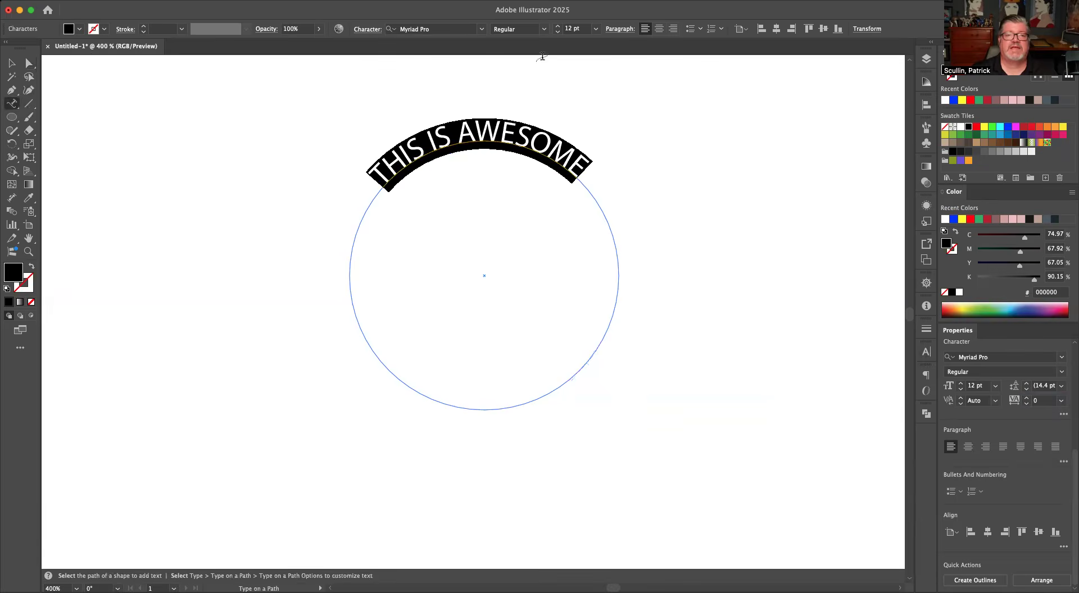
pyautogui.click(595, 29)
pyautogui.click(605, 179)
# - Rotate the enlarged text around the circle until it spans the upper half evenly
pyautogui.click(29, 63)
pyautogui.moveTo(631, 405); pyautogui.dragTo(712, 285)
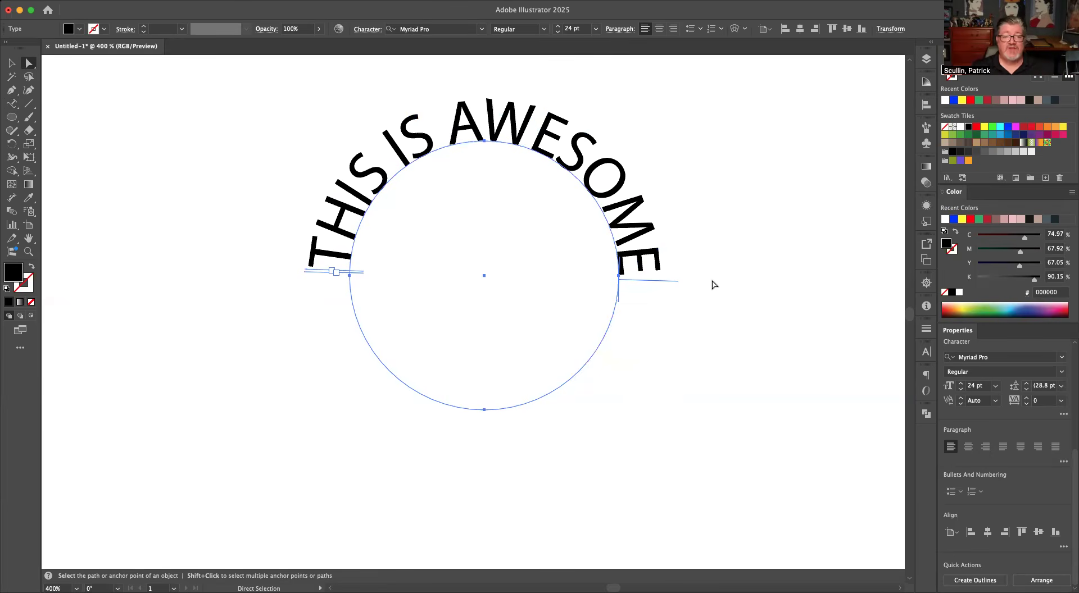
pyautogui.moveTo(676, 282); pyautogui.dragTo(679, 278)
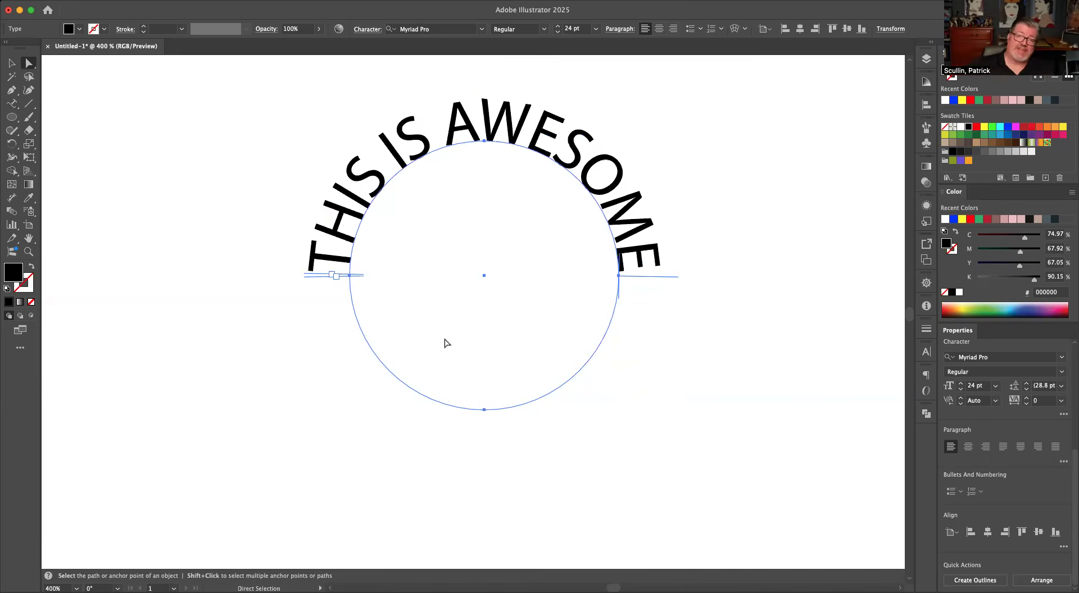
# - Draw a black-filled circle about 2.09 in across from the first circle's centre and start type on its outline at the top
pyautogui.click(13, 117)
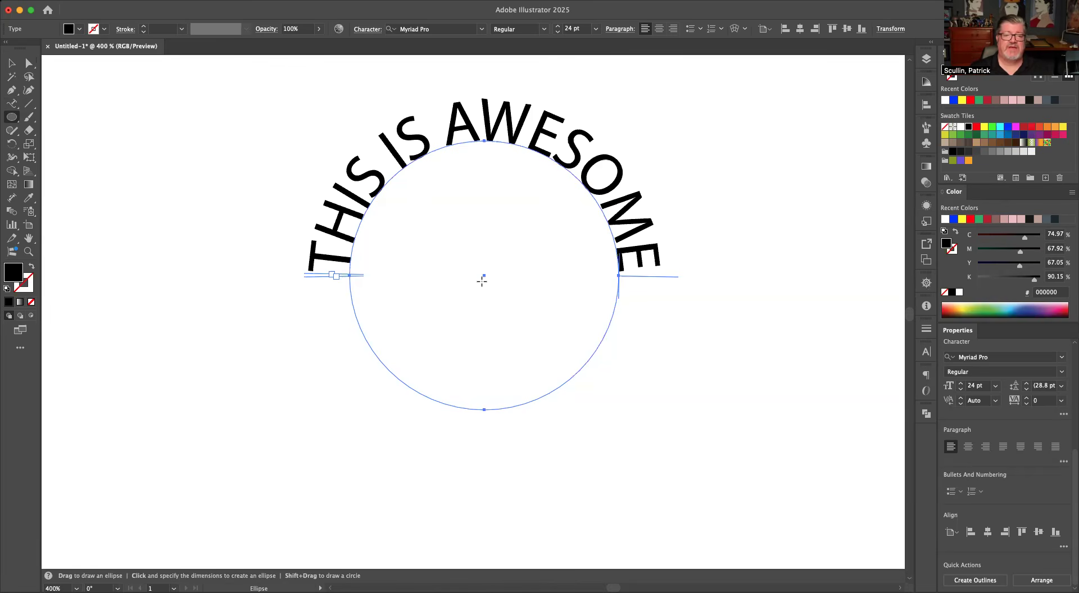
pyautogui.moveTo(481, 281); pyautogui.dragTo(661, 470)
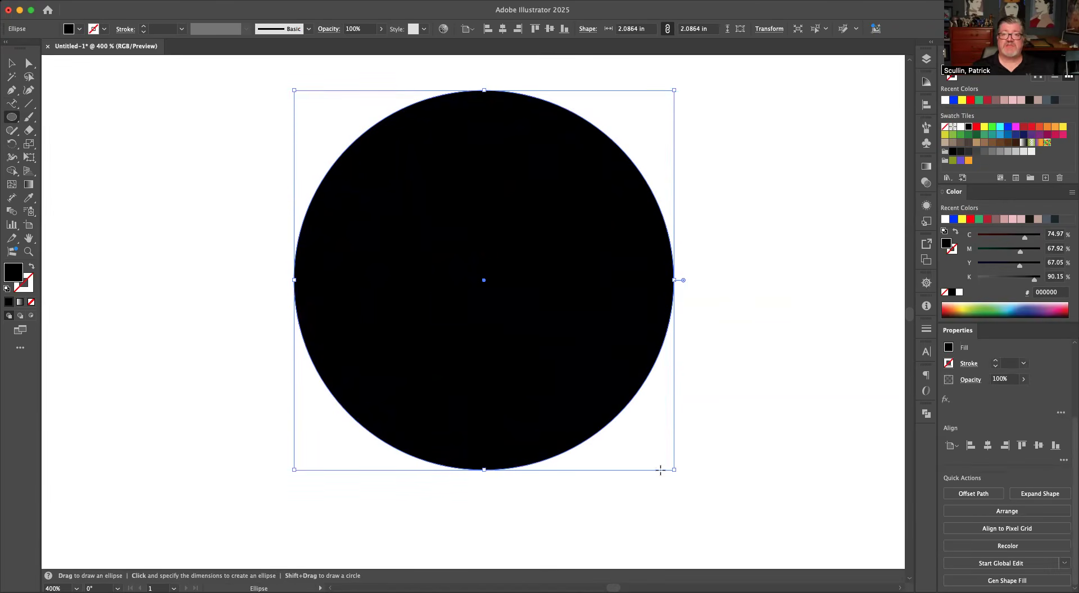
pyautogui.click(12, 106)
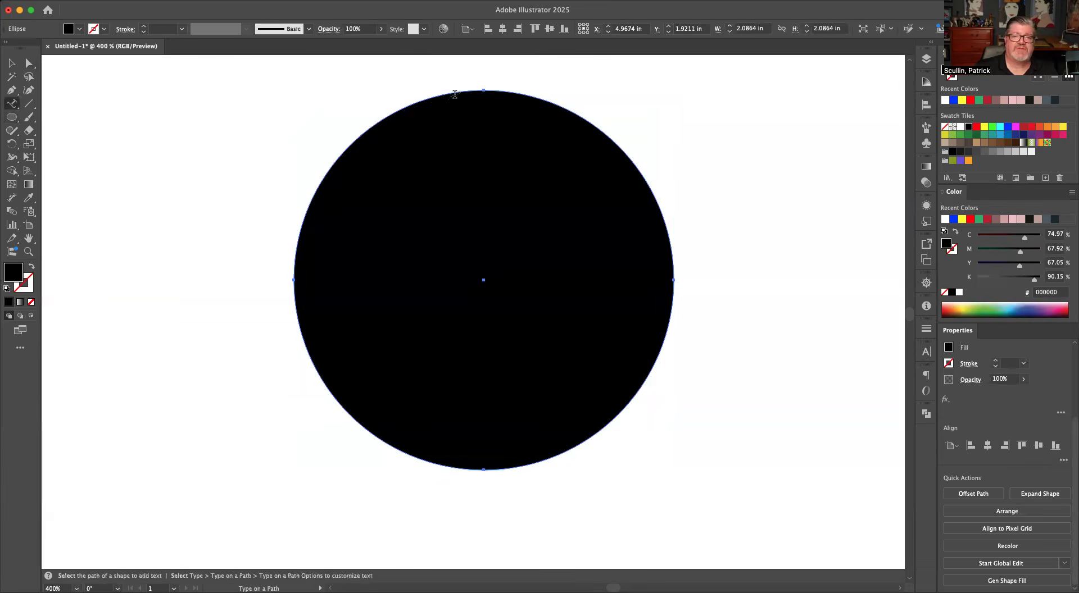
pyautogui.click(482, 89)
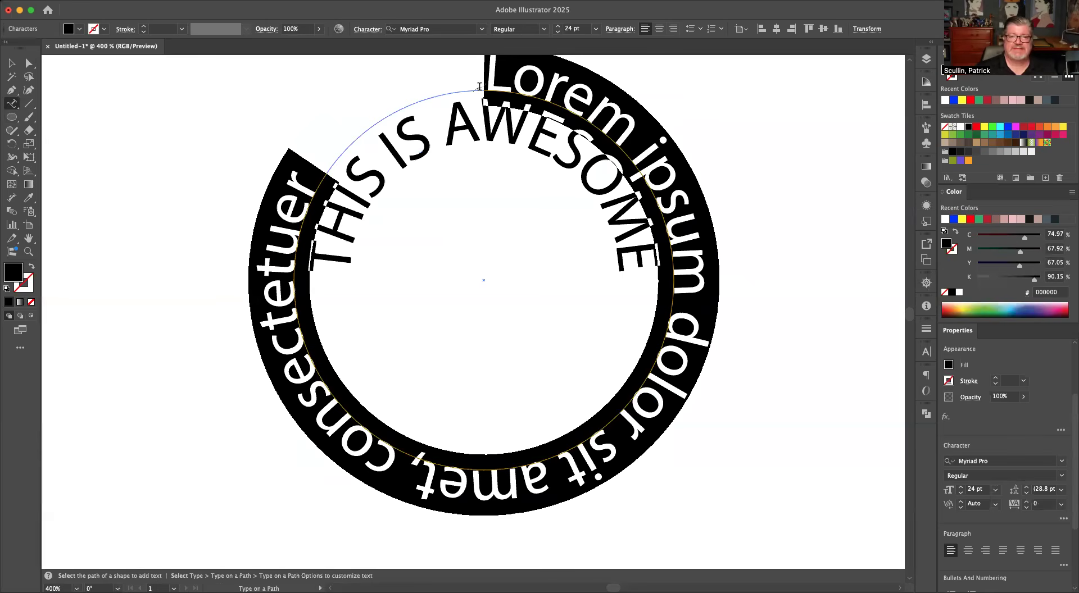
# - Enter "DESIGNS BY" followed by the designer's first name in capitals as the outer circle's text
pyautogui.write('DESIGS')
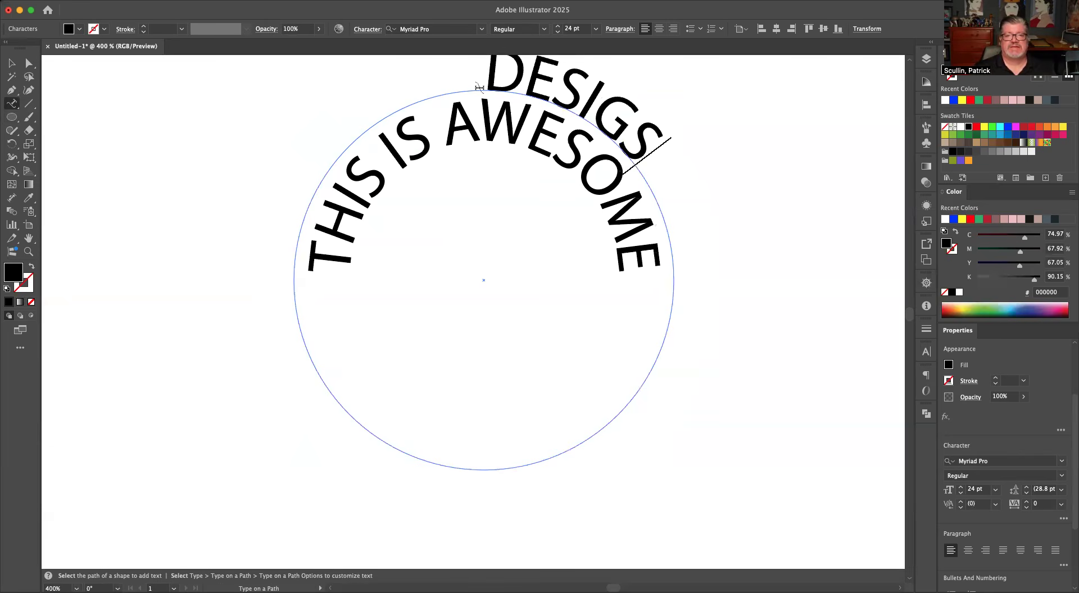
pyautogui.write('N')
pyautogui.press('BackSpace')
pyautogui.press('BackSpace')
pyautogui.write('NS B')
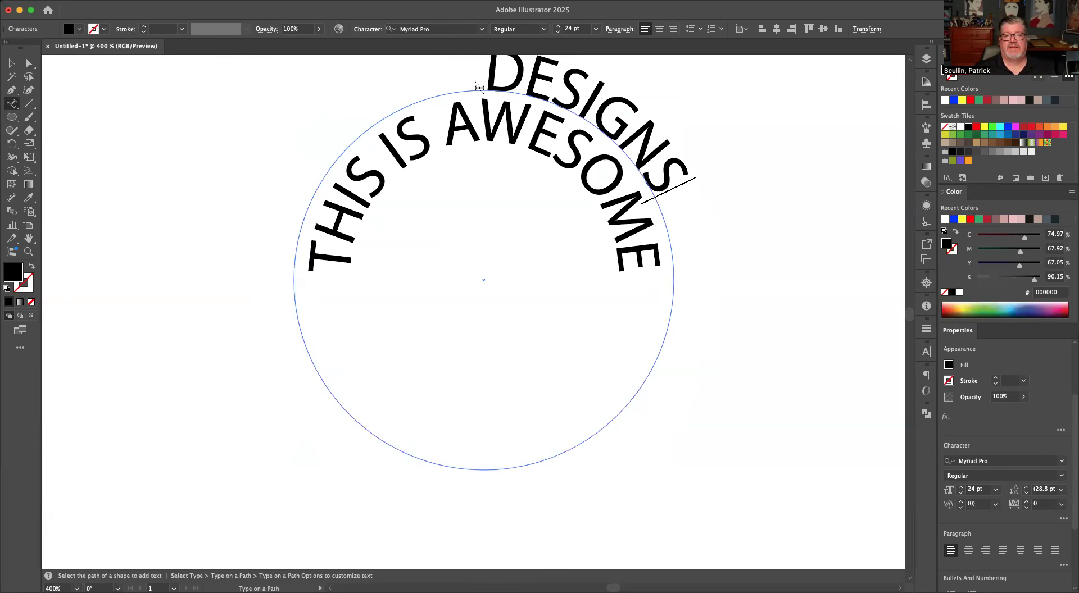
pyautogui.write('Y PATRICK')
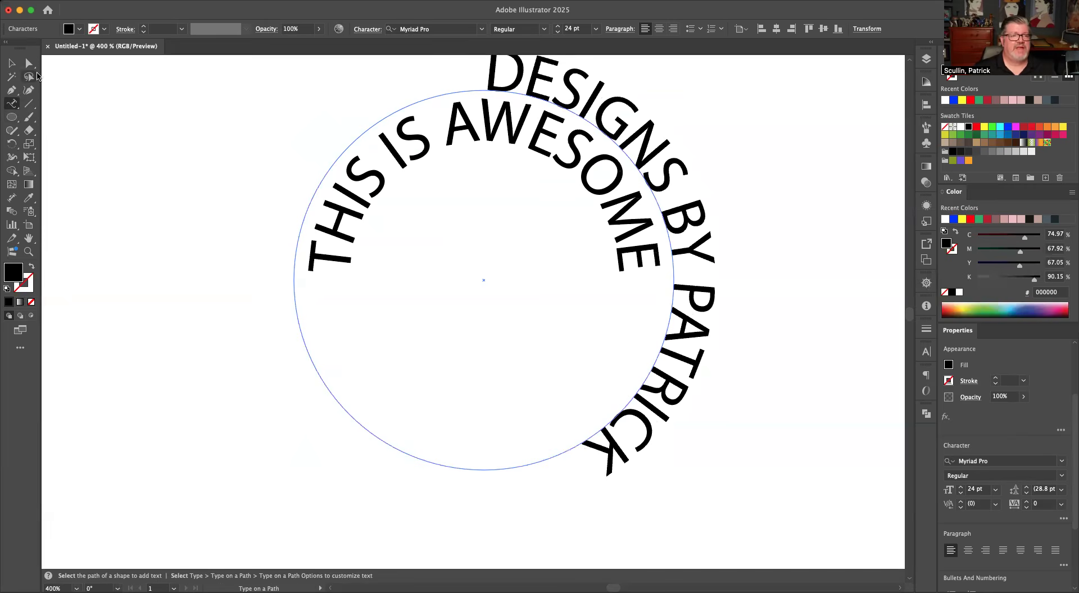
# - Move the outer text around its circle and flip it to the inside so it reads upright along the lower half
pyautogui.click(32, 67)
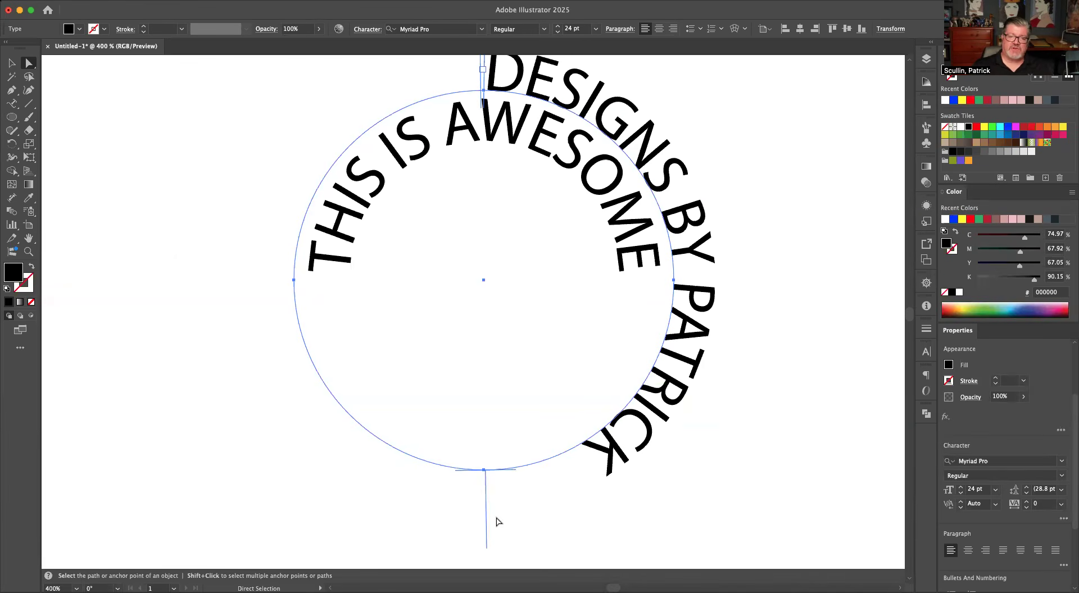
pyautogui.moveTo(487, 531); pyautogui.dragTo(316, 454)
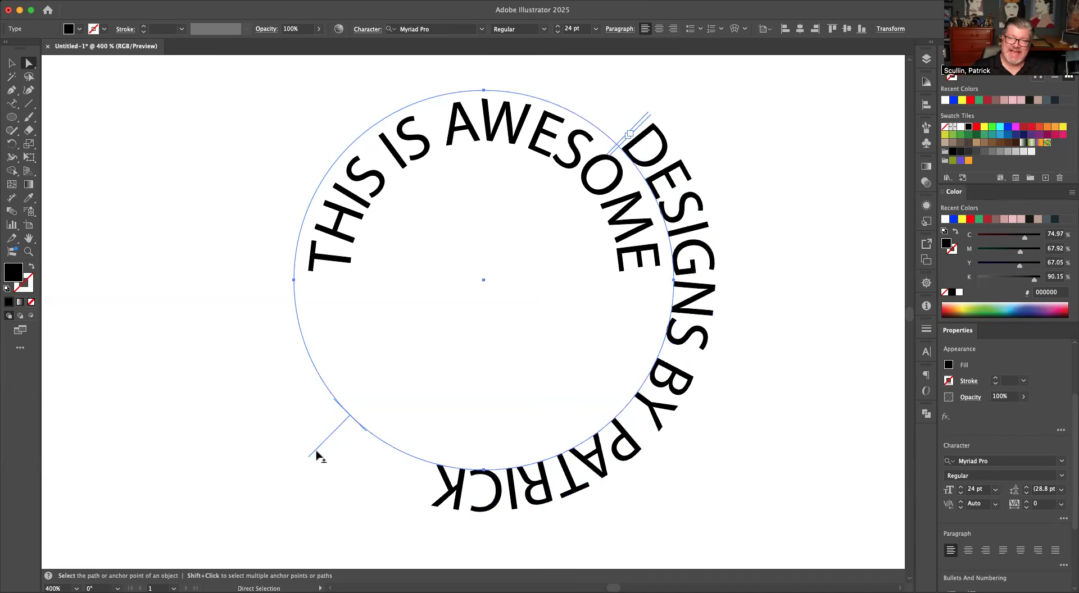
pyautogui.moveTo(315, 454); pyautogui.dragTo(543, 282)
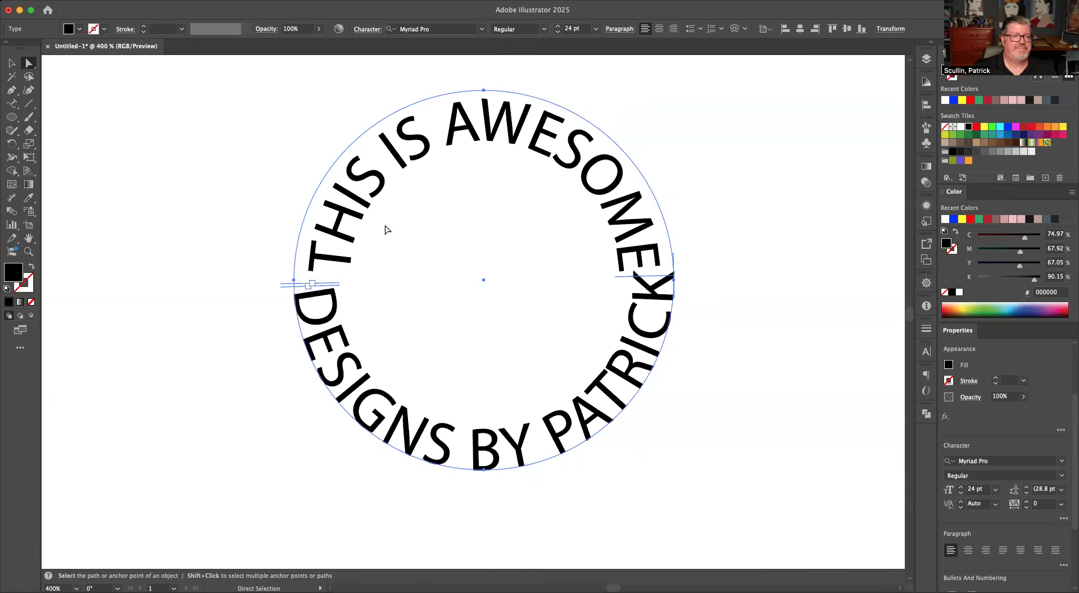
# - Set the font size of the whole lower text on the outer circle to 12 pt
pyautogui.click(13, 104)
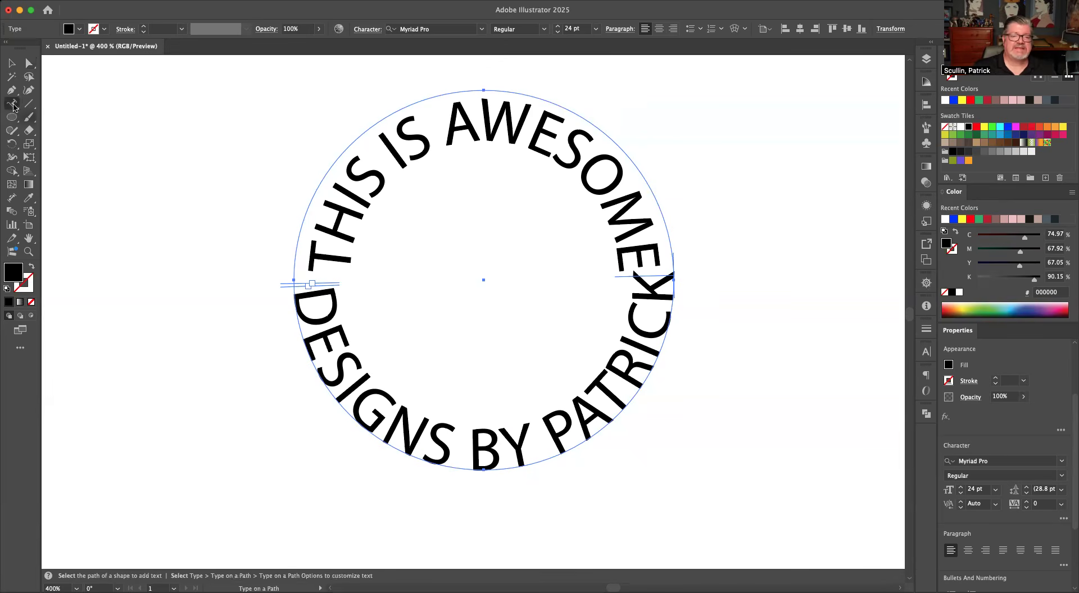
pyautogui.tripleClick(502, 455)
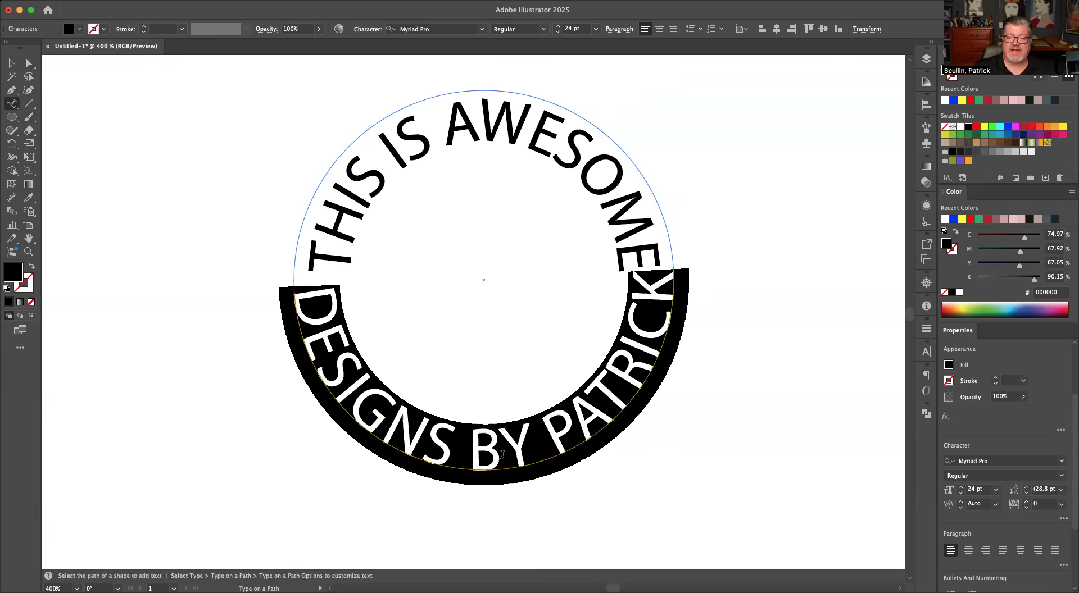
pyautogui.click(996, 490)
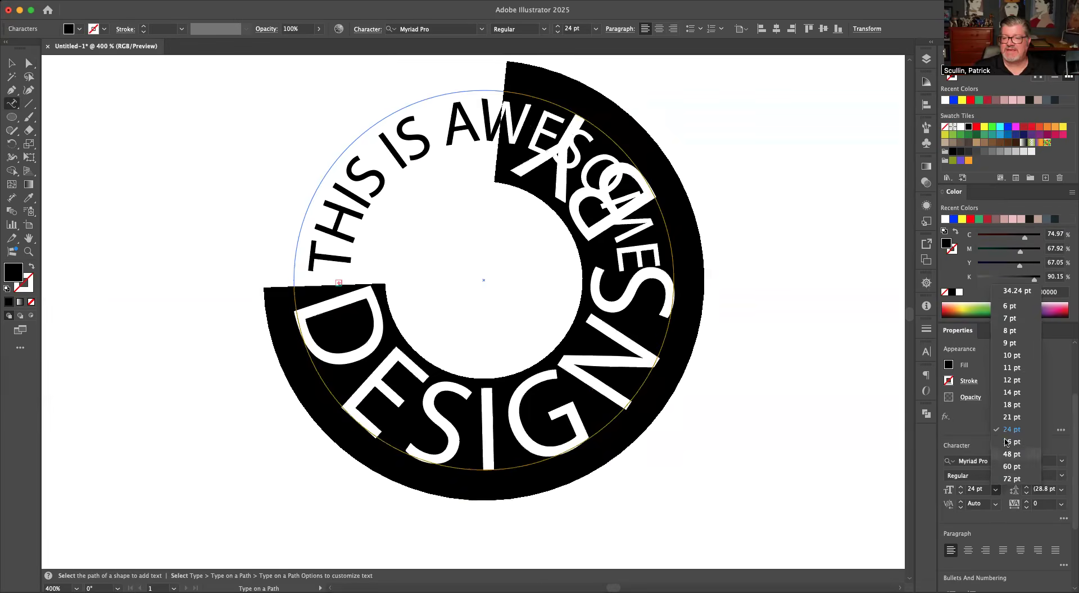
pyautogui.click(1017, 381)
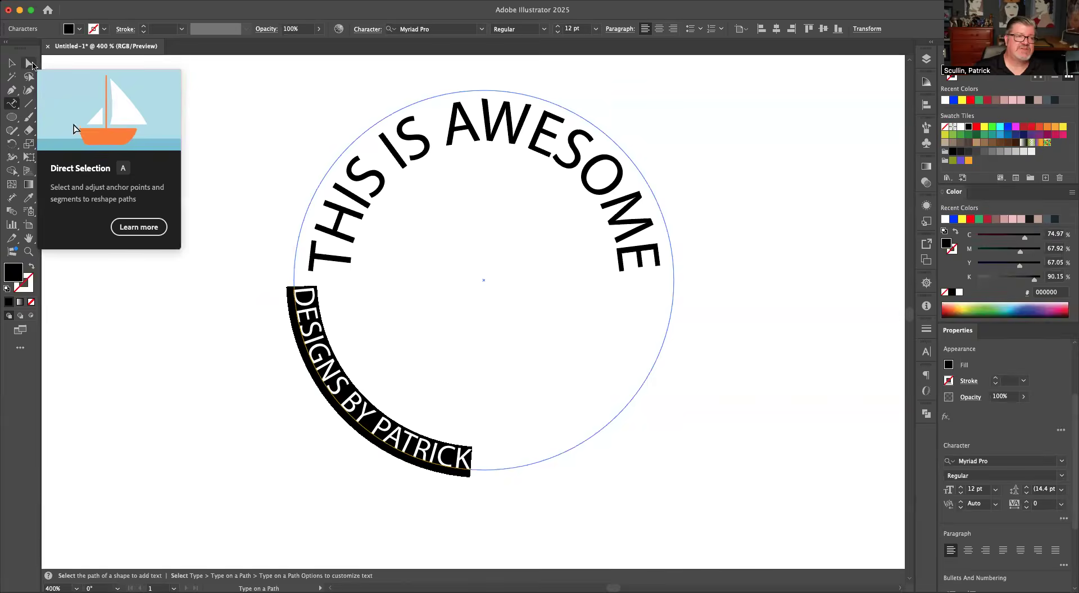
# - Slide the lower text along the outer circle until it is centred at the bottom, with the Direct Selection tool, and deselect it
pyautogui.click(31, 65)
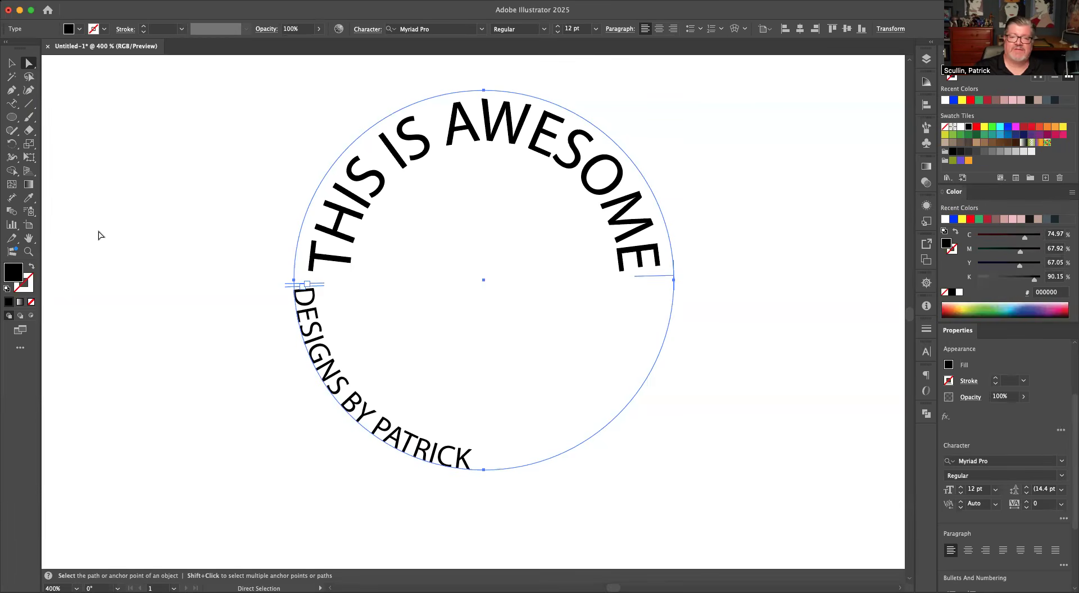
pyautogui.moveTo(665, 279); pyautogui.dragTo(633, 192)
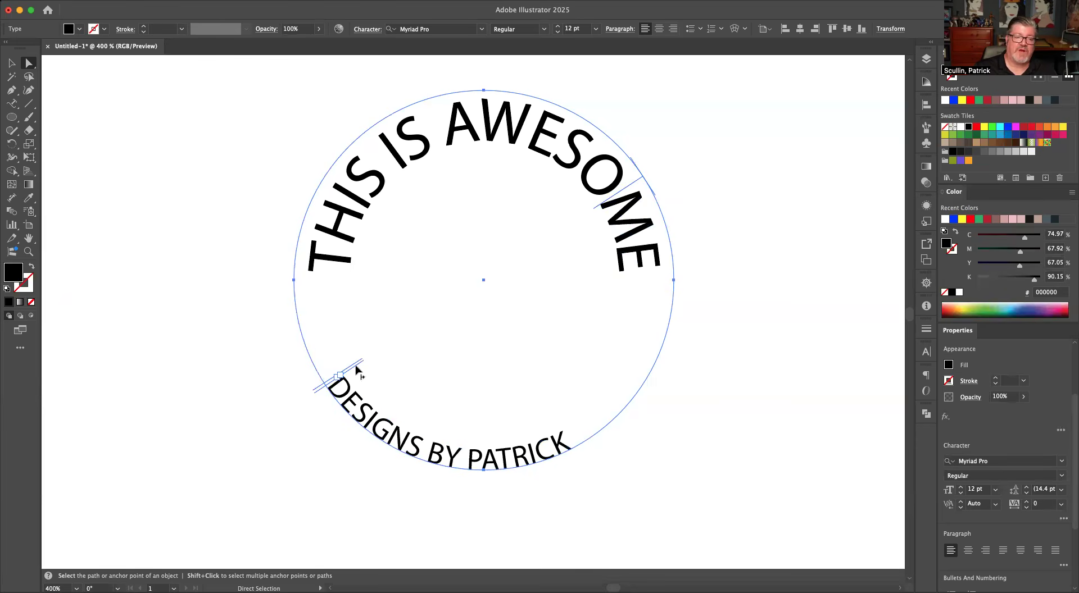
pyautogui.moveTo(356, 370); pyautogui.dragTo(386, 389)
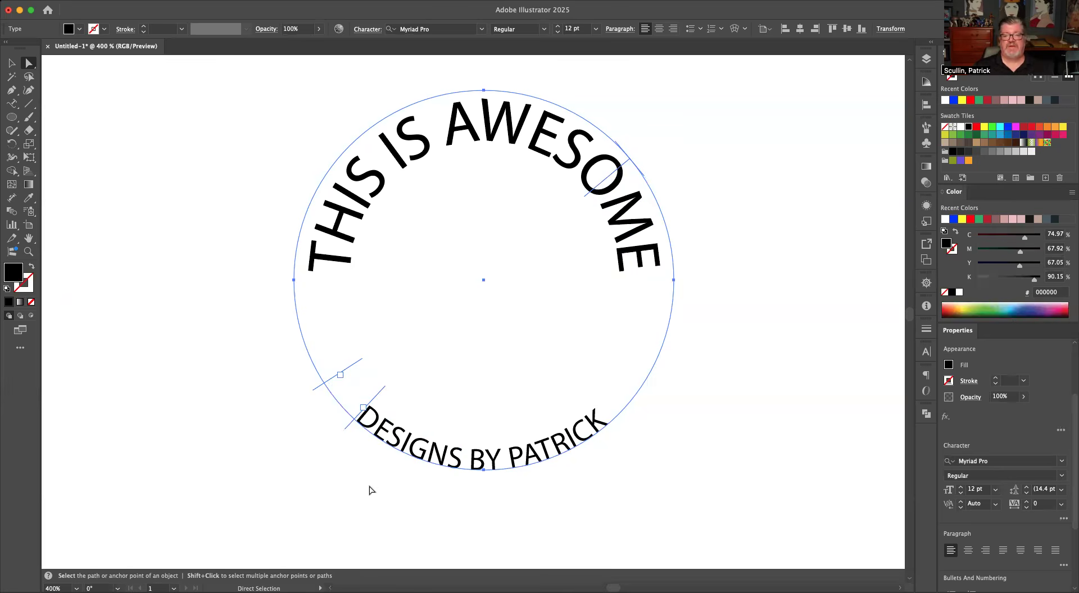
pyautogui.click(11, 63)
pyautogui.click(138, 209)
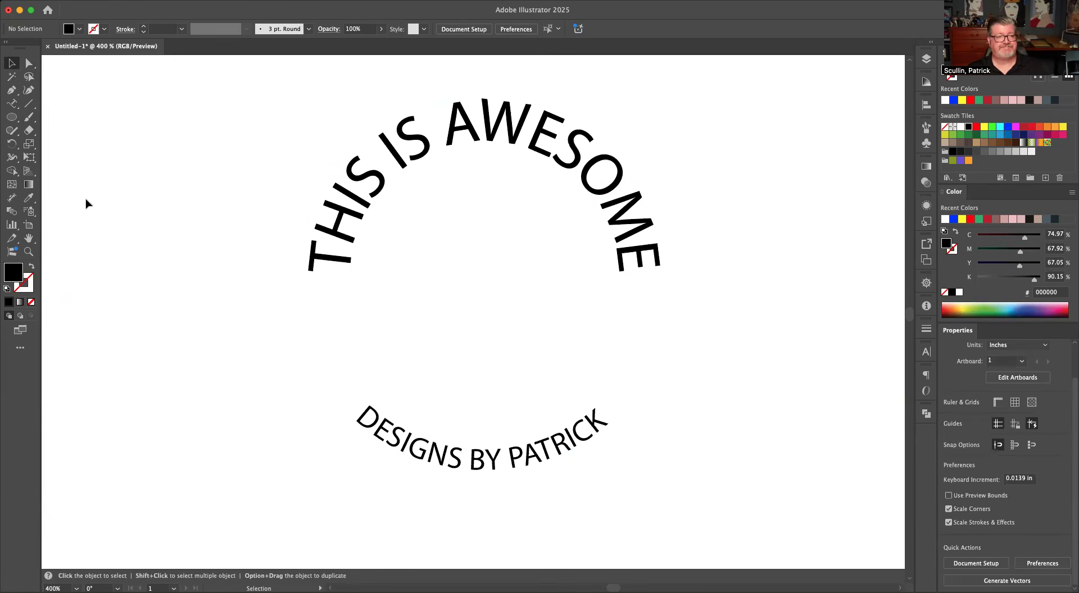
# - Delete both circular texts of the badge and enter "KABLAMM" as a new line of point text
pyautogui.moveTo(216, 130); pyautogui.dragTo(594, 496)
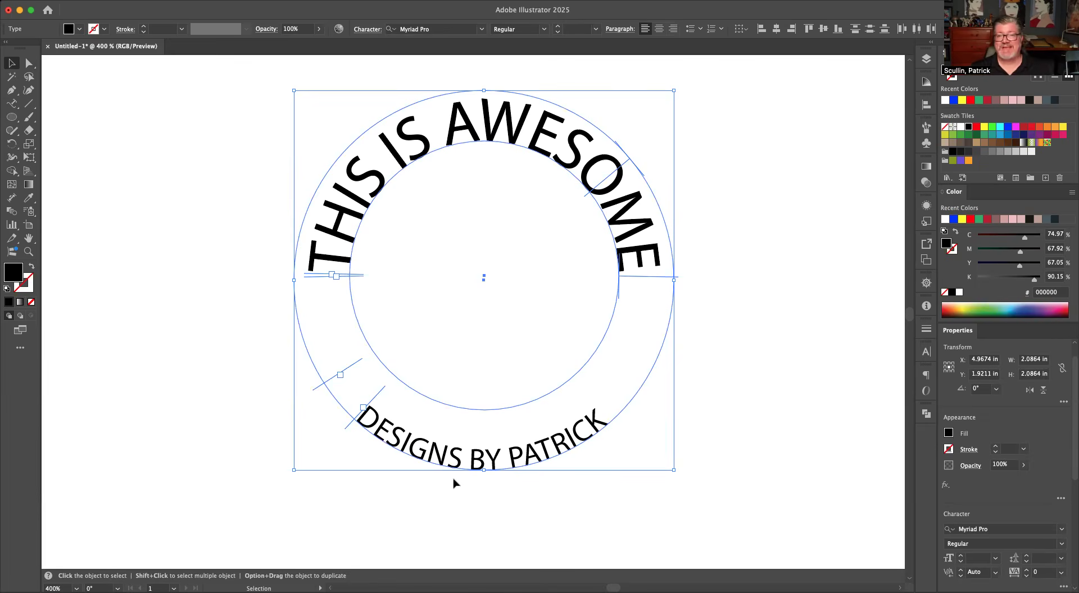
pyautogui.press('Delete')
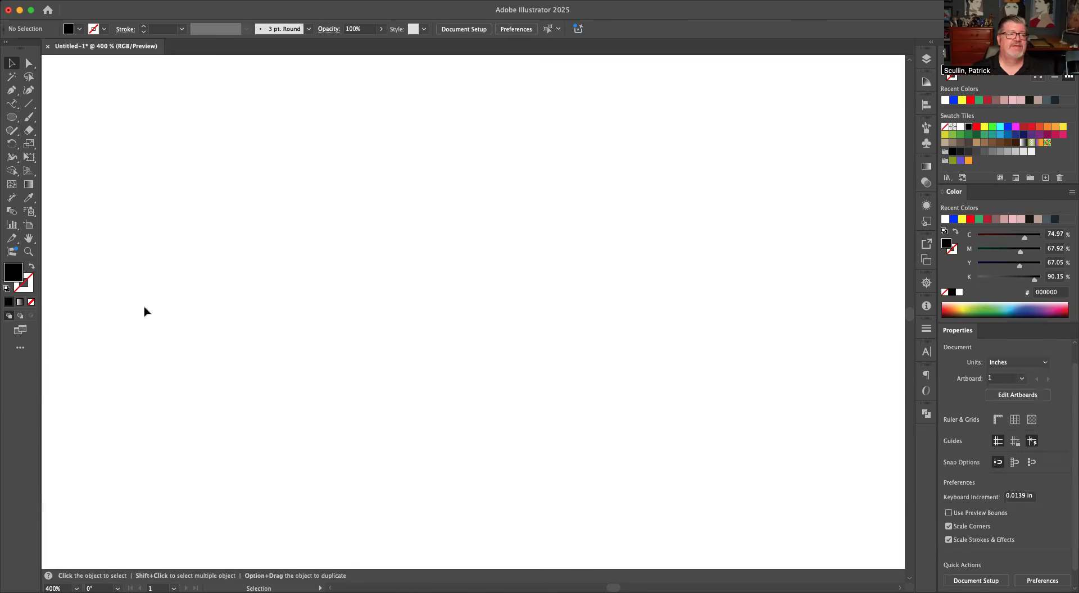
pyautogui.click(11, 107)
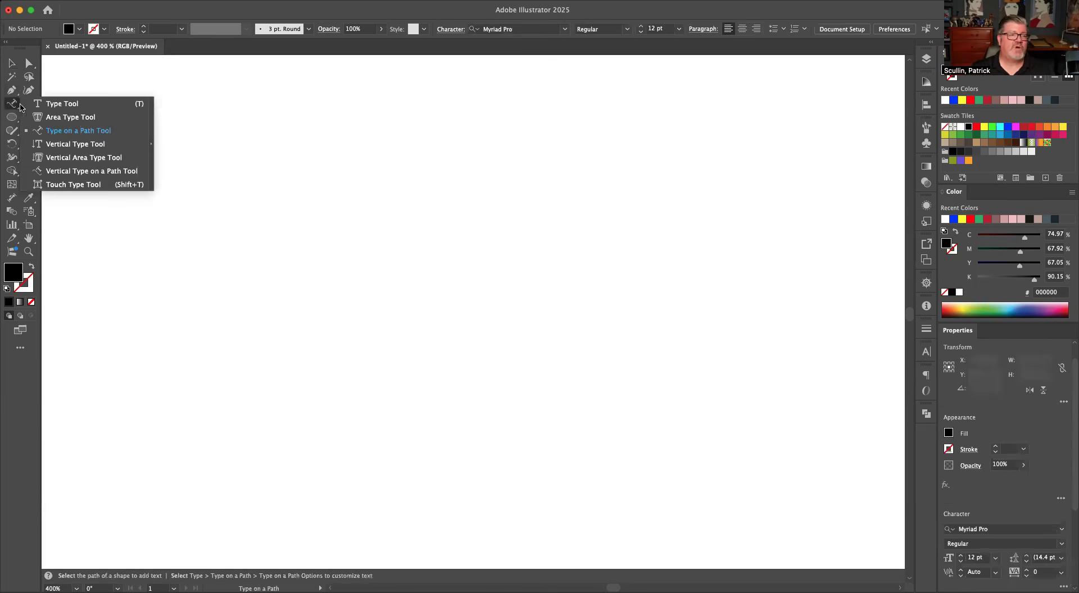
pyautogui.click(49, 102)
pyautogui.click(407, 232)
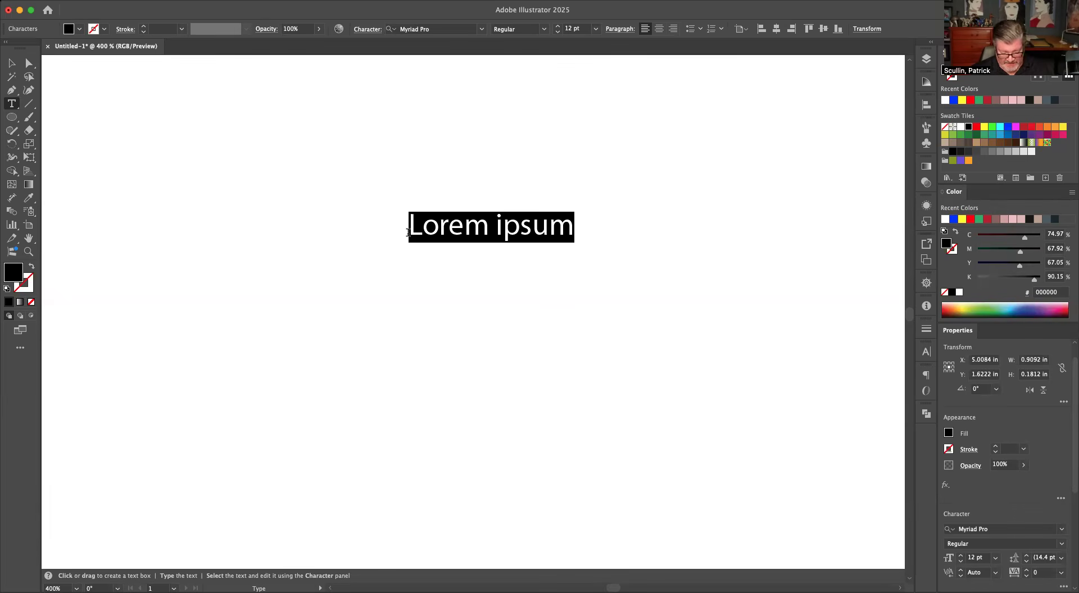
pyautogui.write('KABLAM')
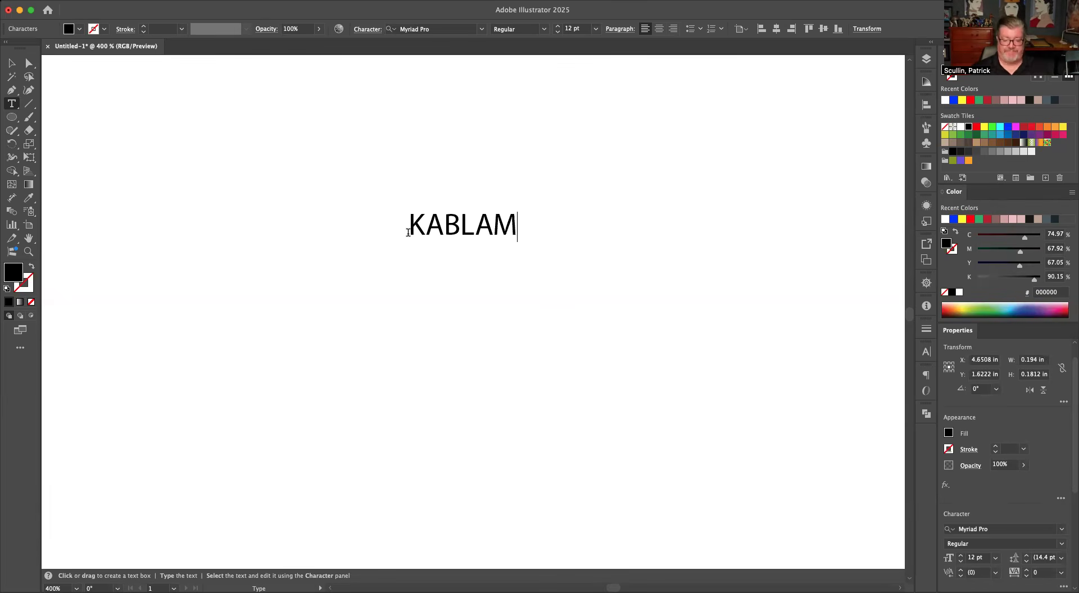
pyautogui.write('M')
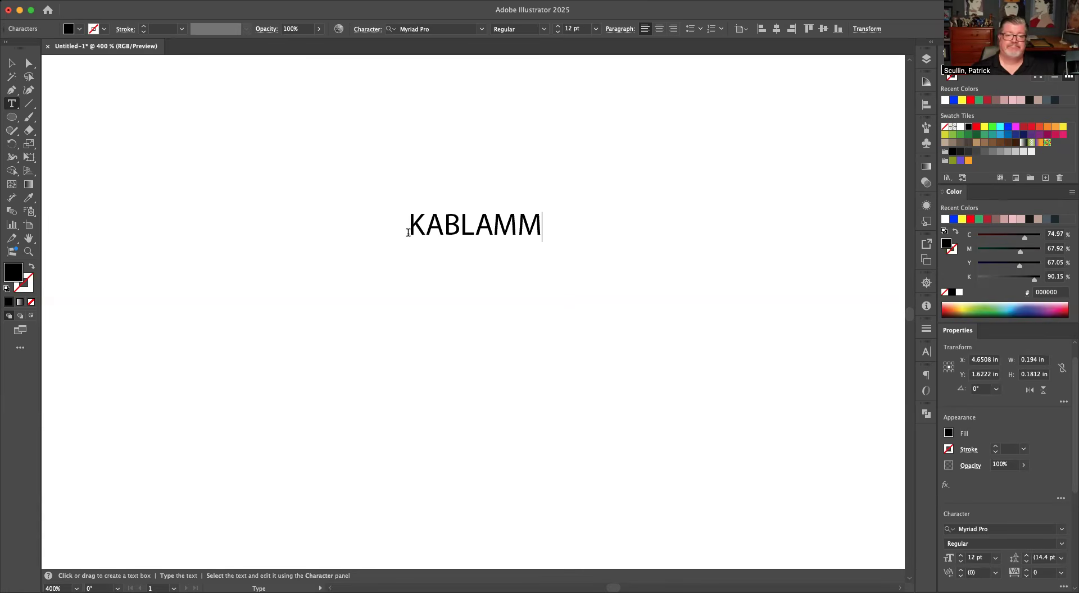
# - Set the font of the whole word KABLAMM to Climate Crisis Regular
pyautogui.doubleClick(486, 222)
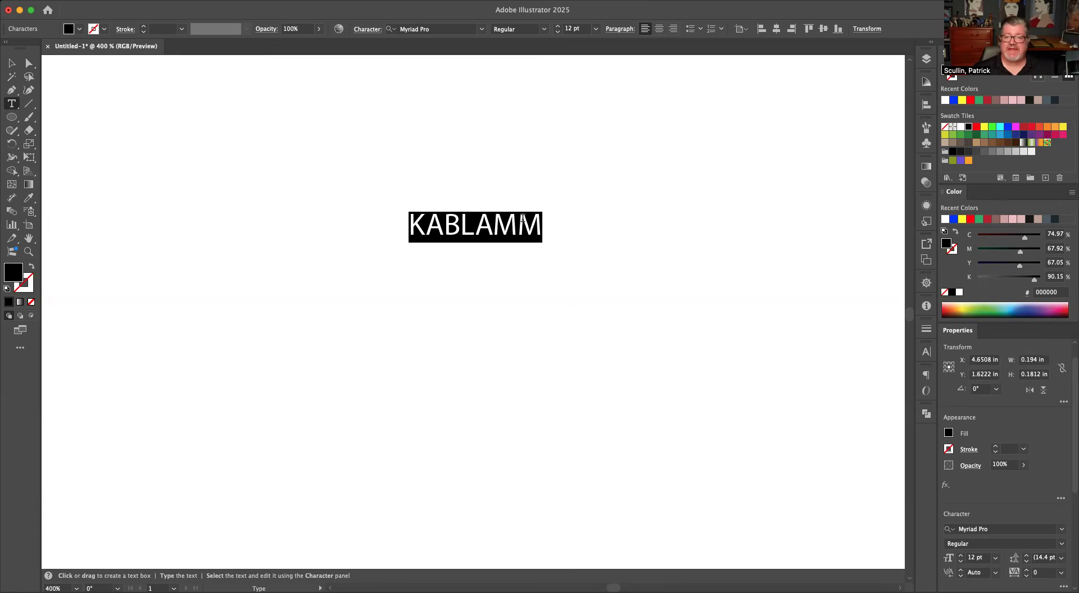
pyautogui.click(1062, 531)
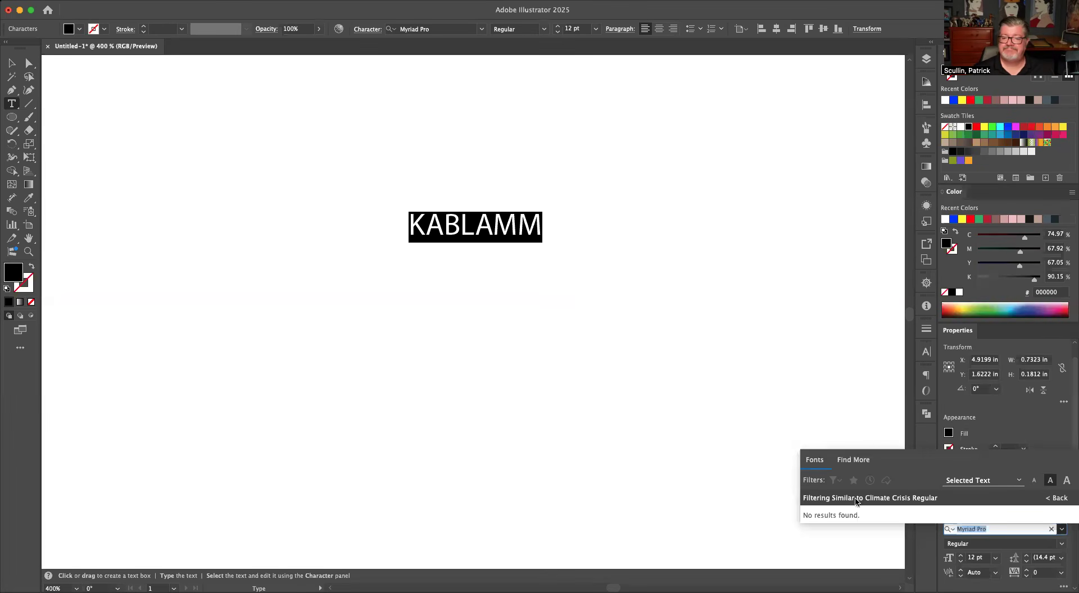
pyautogui.click(1055, 498)
pyautogui.click(995, 298)
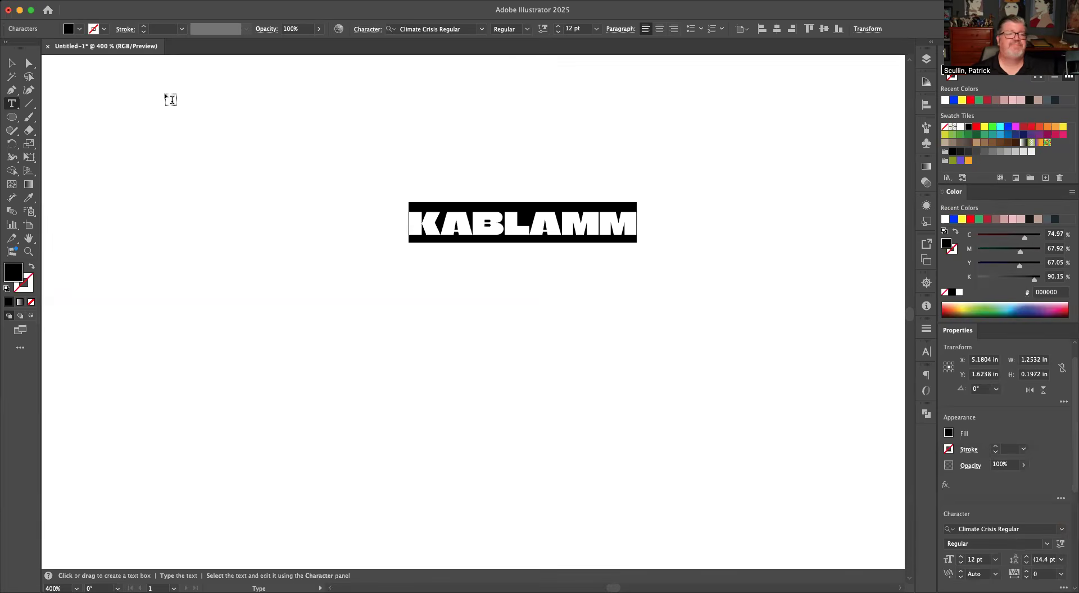
# - Enlarge the KABLAMM text to about 2.99 in wide and centre it horizontally in the visible area
pyautogui.click(11, 64)
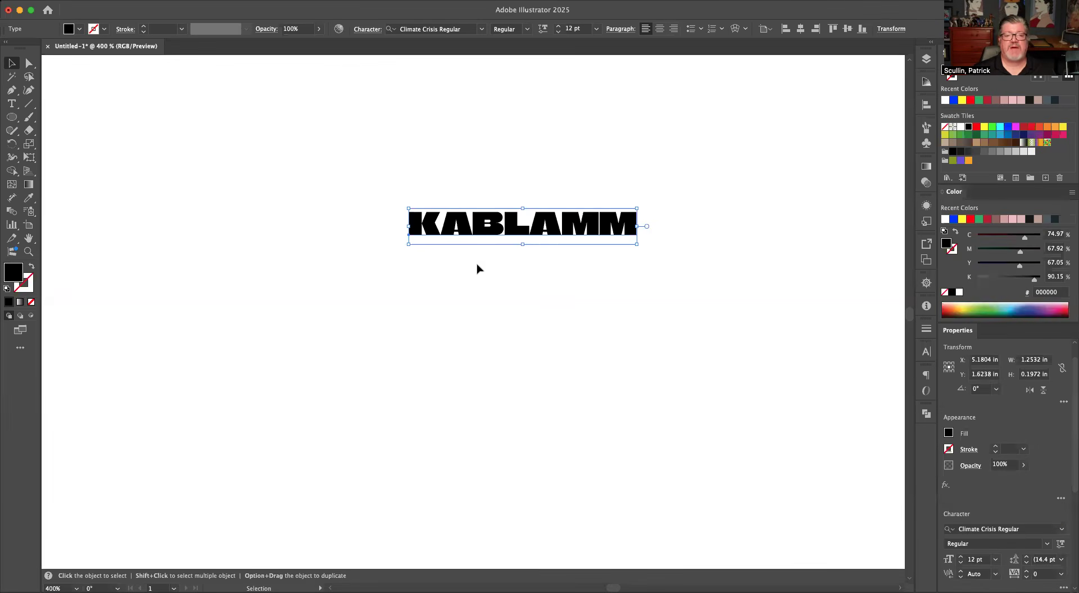
pyautogui.moveTo(638, 248); pyautogui.dragTo(850, 404)
pyautogui.moveTo(687, 250); pyautogui.dragTo(537, 276)
pyautogui.moveTo(700, 306); pyautogui.dragTo(802, 320)
pyautogui.moveTo(587, 280); pyautogui.dragTo(561, 250)
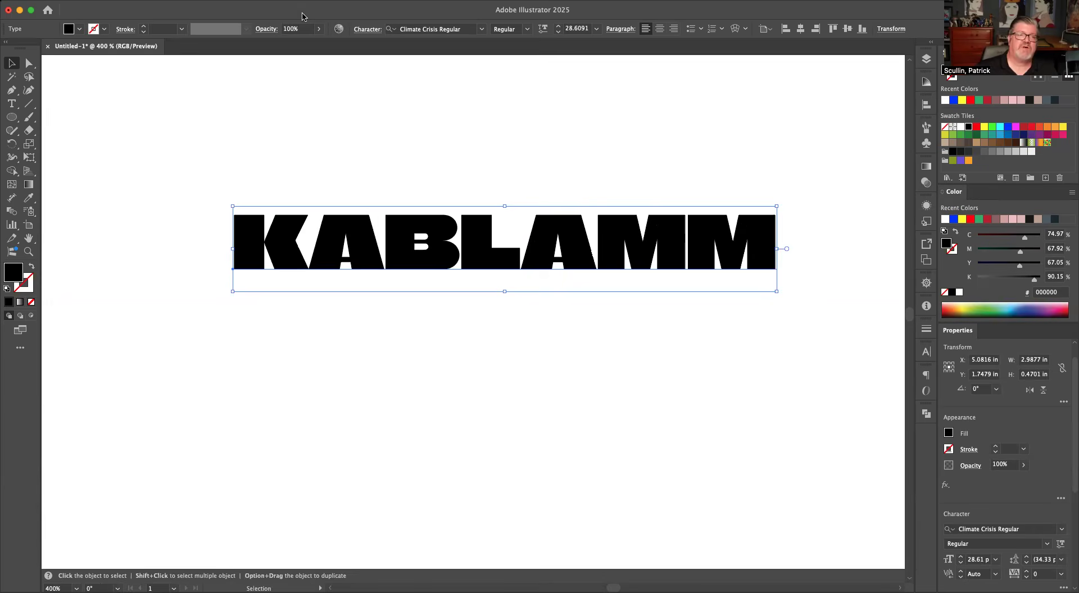
# - Show the full Character settings for the KABLAMM text
pyautogui.click(289, 1)
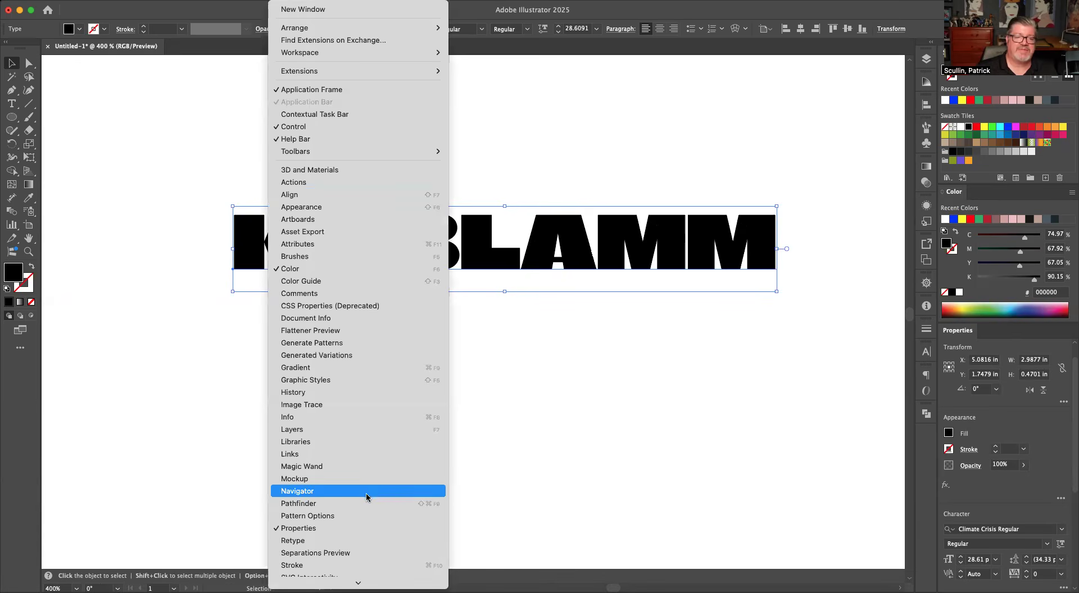
pyautogui.scroll(-5, 365, 493)
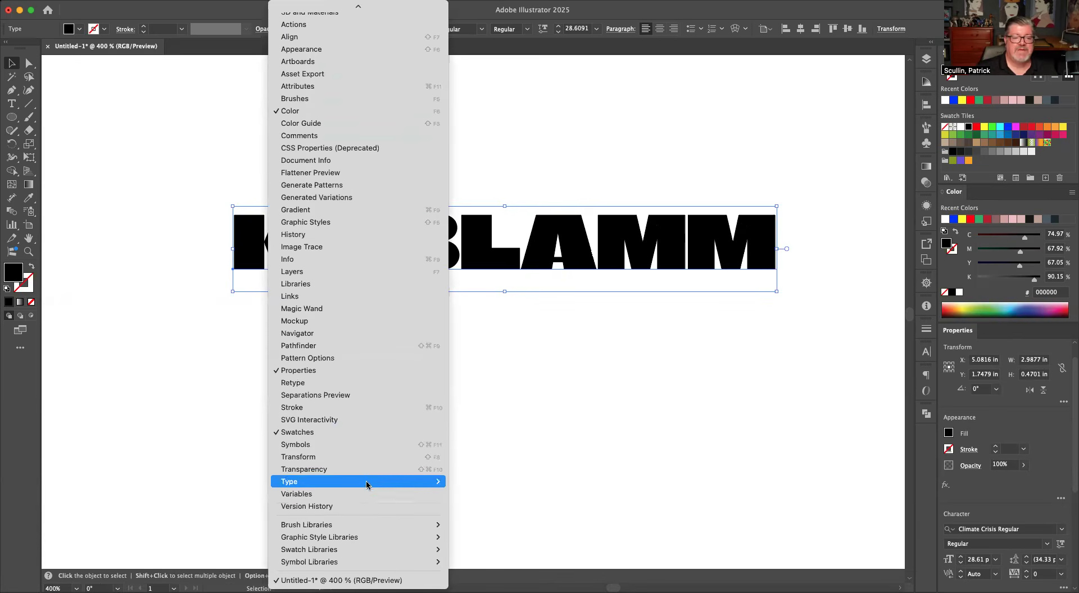
pyautogui.moveTo(366, 485)
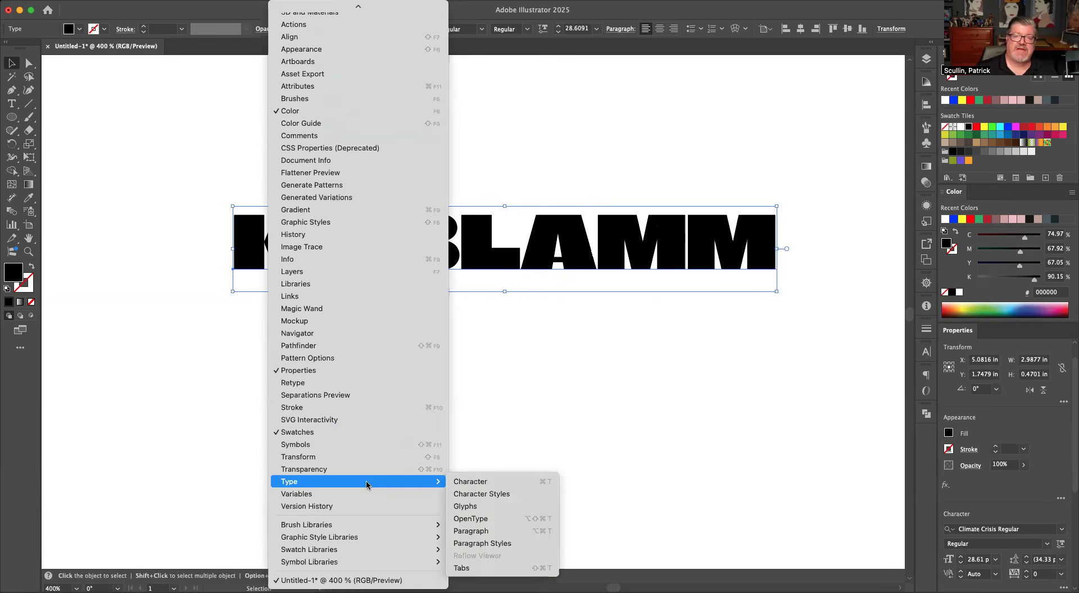
pyautogui.click(487, 481)
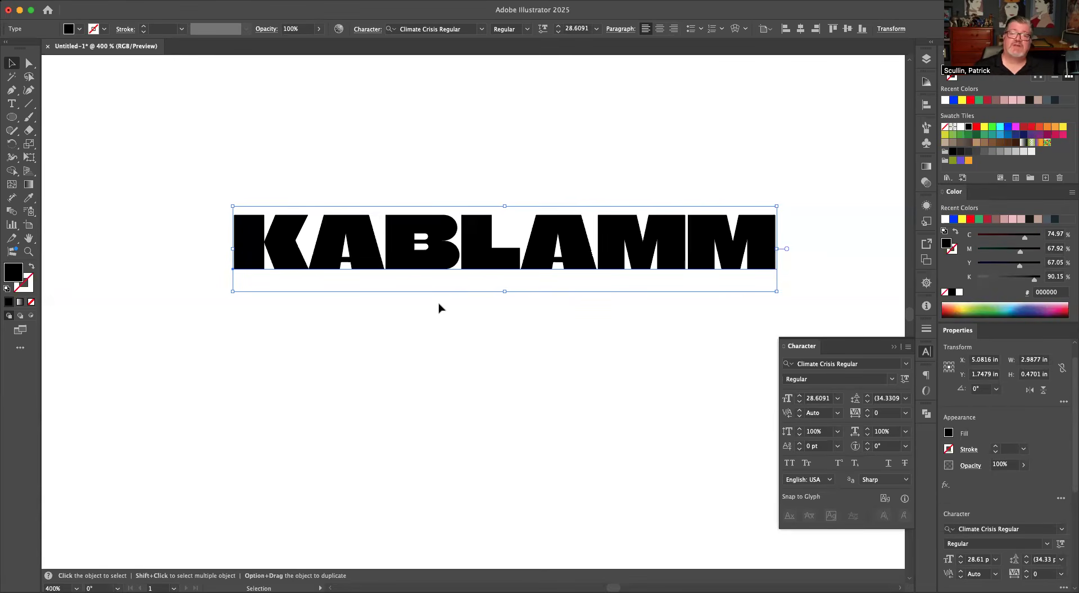
# - Enlarge the letter K to about 132% with the Touch Type tool and tilt it slightly counterclockwise
pyautogui.click(13, 105)
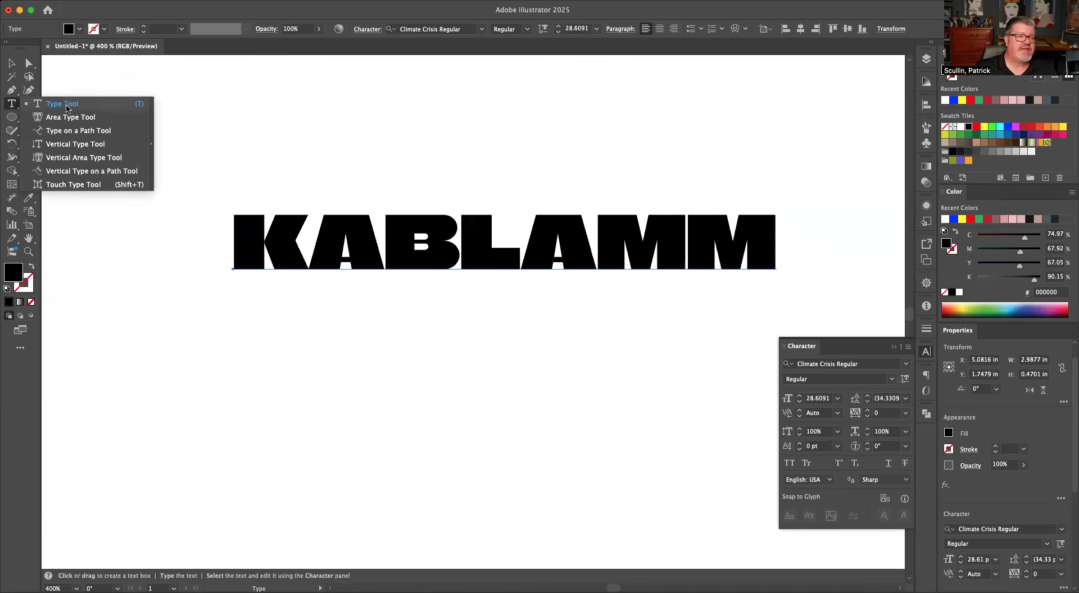
pyautogui.click(77, 186)
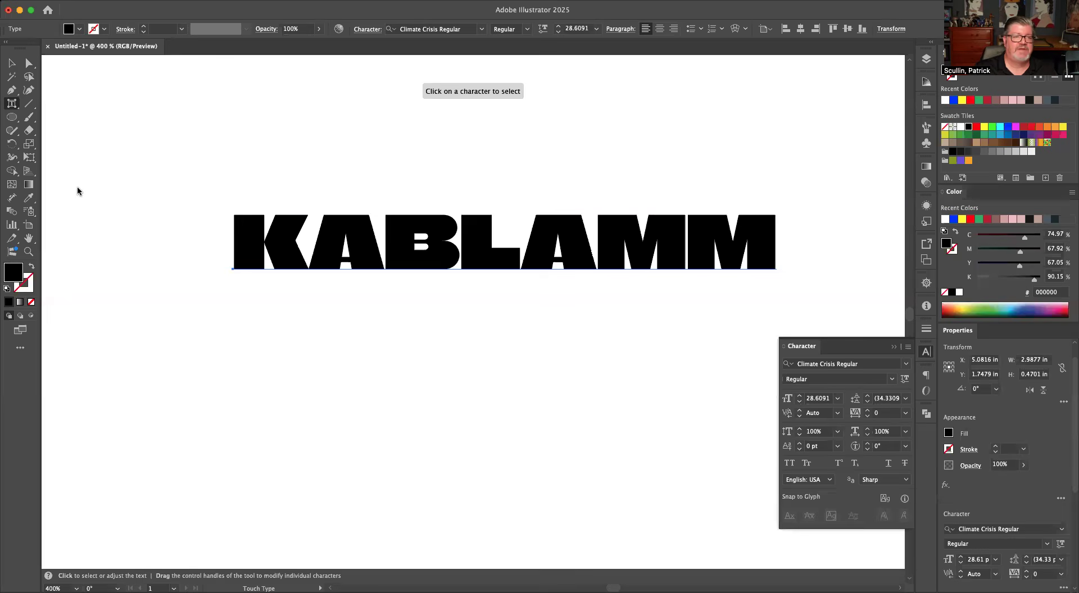
pyautogui.click(296, 246)
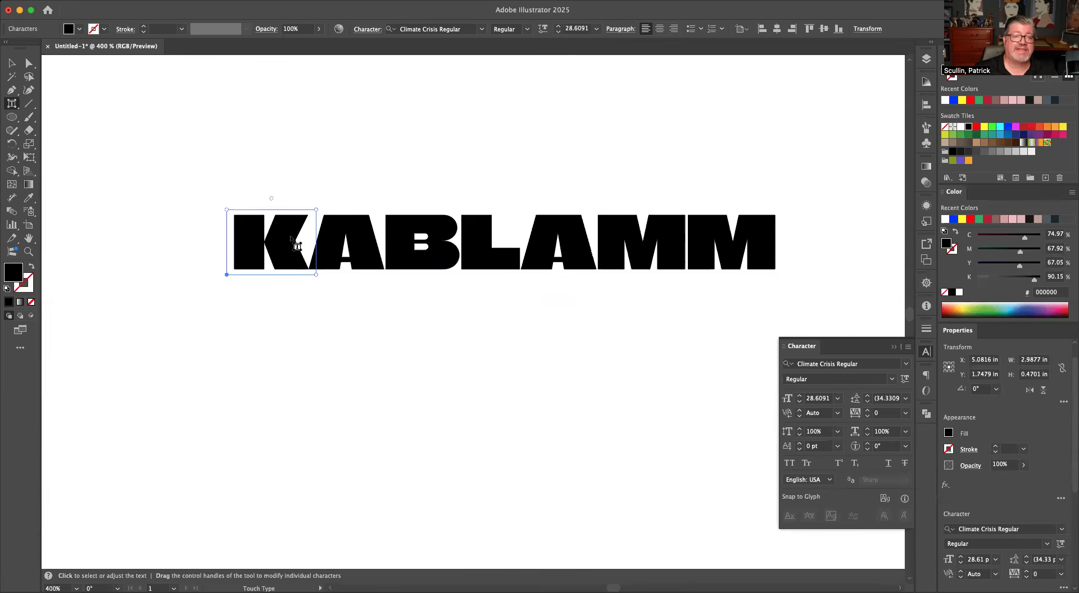
pyautogui.moveTo(316, 210); pyautogui.dragTo(354, 188)
pyautogui.moveTo(300, 231); pyautogui.dragTo(306, 237)
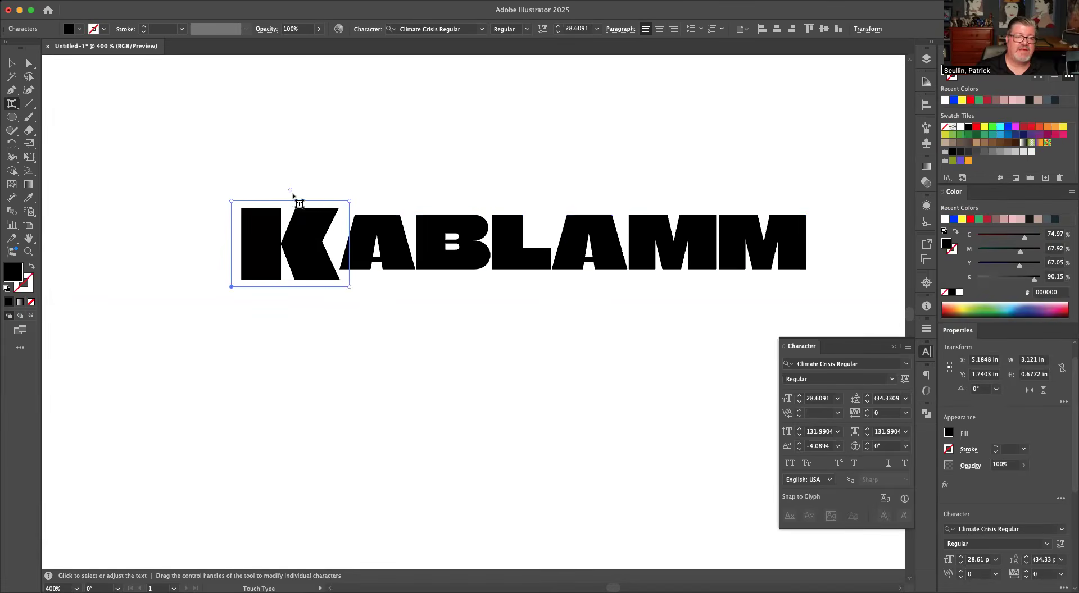
pyautogui.moveTo(286, 187); pyautogui.dragTo(282, 191)
# - Shrink the first A to about 83% and raise it beside the K; enlarge the B to about 133% and tilt it about 7.6° clockwise
pyautogui.moveTo(390, 232)
pyautogui.mouseDown()
pyautogui.moveTo(377, 229)
pyautogui.moveTo(408, 209)
pyautogui.moveTo(374, 238)
pyautogui.mouseUp()
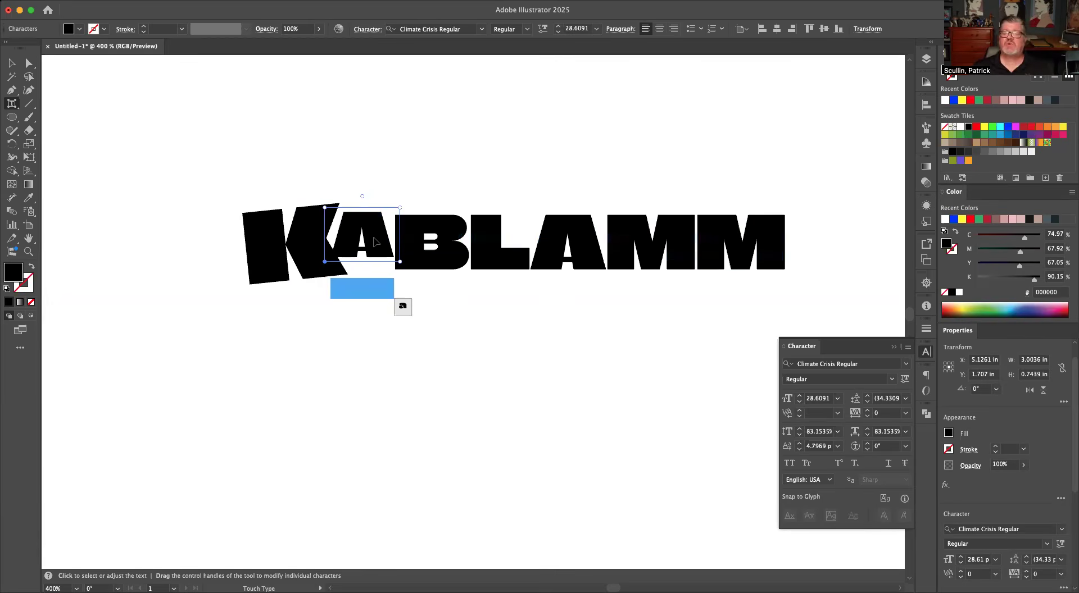
pyautogui.click(457, 229)
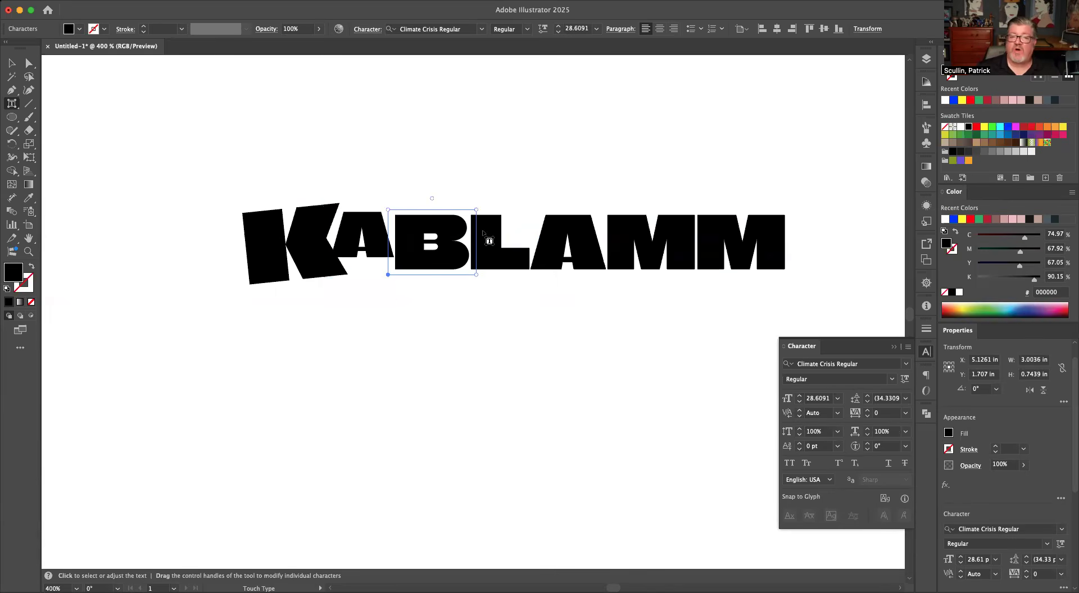
pyautogui.moveTo(476, 210); pyautogui.dragTo(503, 190)
pyautogui.moveTo(448, 254); pyautogui.dragTo(440, 264)
pyautogui.moveTo(437, 187); pyautogui.dragTo(451, 188)
pyautogui.moveTo(428, 243); pyautogui.dragTo(422, 237)
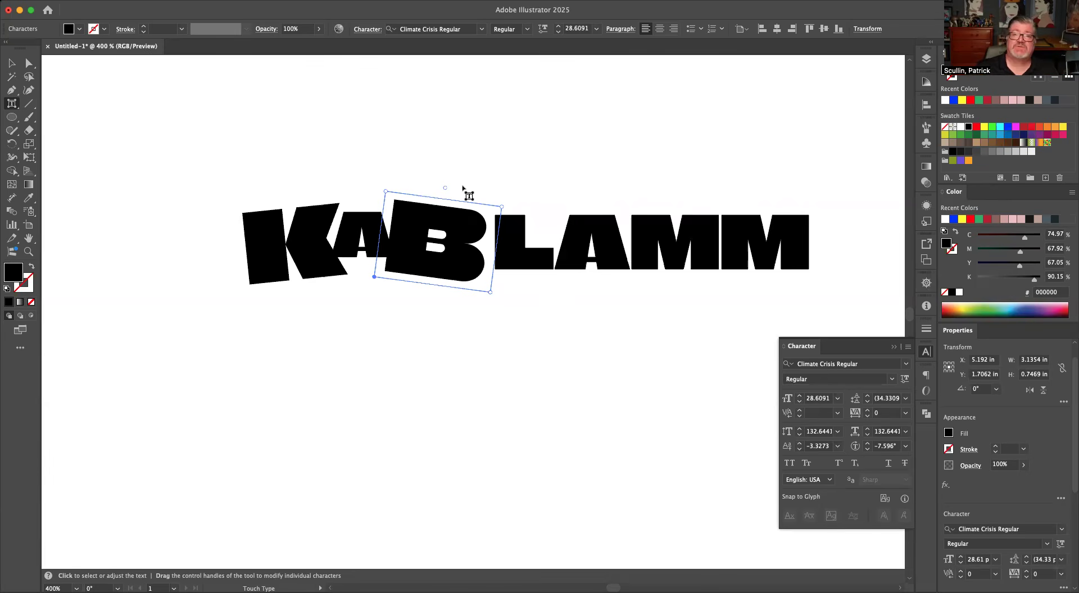
# - Enlarge the letter L, move it against the B and lower it so it drops below the neighbouring letters
pyautogui.click(521, 257)
pyautogui.moveTo(522, 257); pyautogui.dragTo(507, 242)
pyautogui.moveTo(542, 196); pyautogui.dragTo(573, 165)
pyautogui.moveTo(522, 243); pyautogui.dragTo(528, 274)
# - Enlarge the second A slightly and move it so it tucks against the L
pyautogui.click(606, 247)
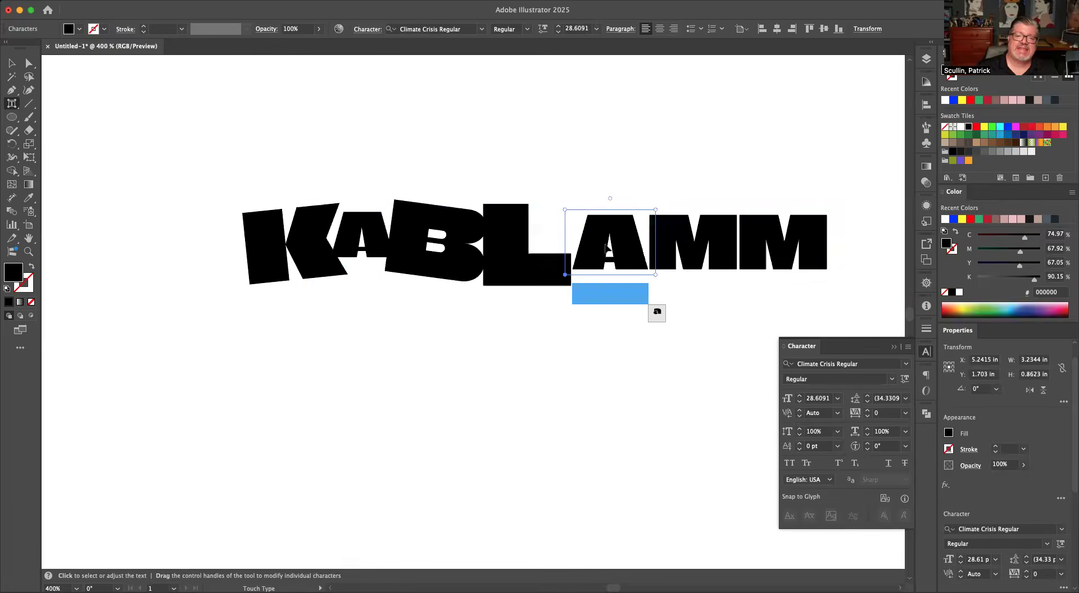
pyautogui.moveTo(606, 247); pyautogui.dragTo(586, 247)
pyautogui.moveTo(637, 209); pyautogui.dragTo(655, 196)
pyautogui.moveTo(614, 241); pyautogui.dragTo(604, 238)
# - Tilt the first M slightly clockwise, raise it a little and overlap it with the second A
pyautogui.click(676, 231)
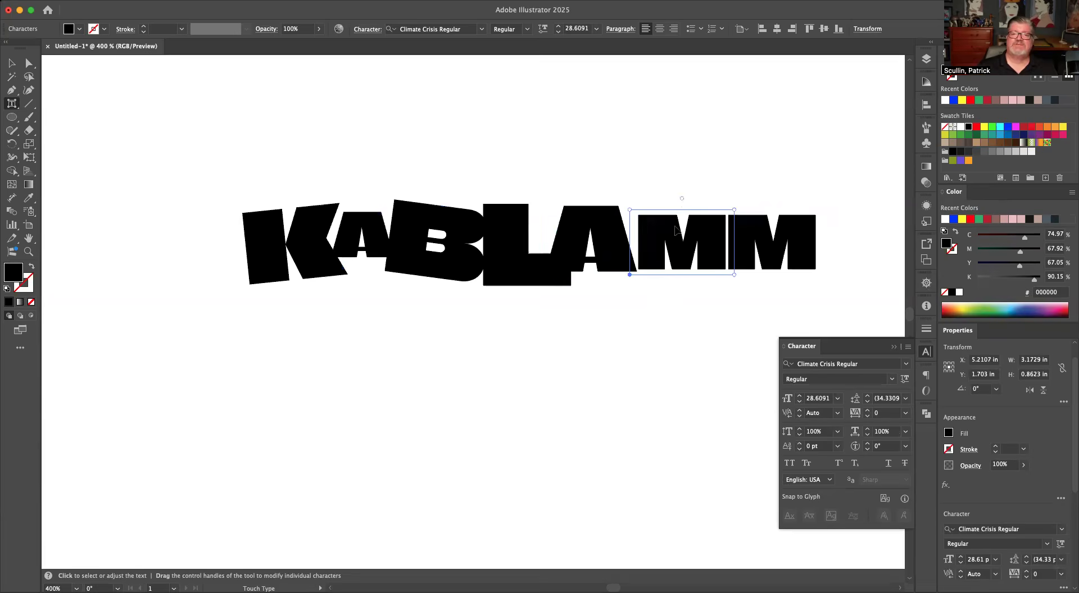
pyautogui.moveTo(682, 199); pyautogui.dragTo(673, 199)
pyautogui.moveTo(683, 241); pyautogui.dragTo(673, 236)
pyautogui.moveTo(660, 198); pyautogui.dragTo(672, 195)
pyautogui.moveTo(677, 242); pyautogui.dragTo(679, 244)
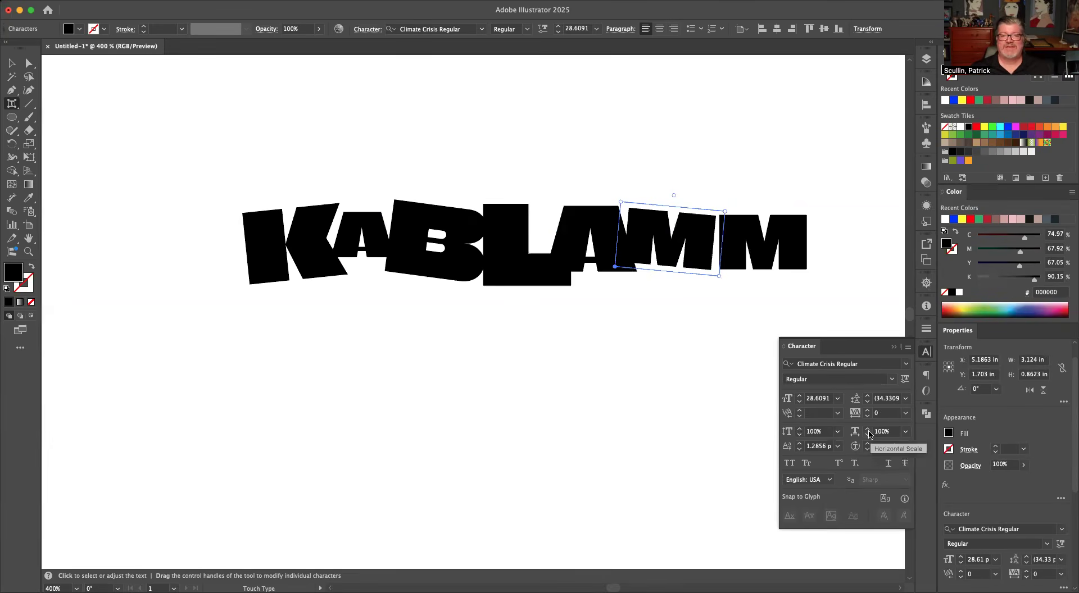
# - Shrink the last M to about 84%, tilt it about 2.4° counterclockwise and move it against the first M
pyautogui.click(783, 253)
pyautogui.moveTo(816, 210); pyautogui.dragTo(776, 249)
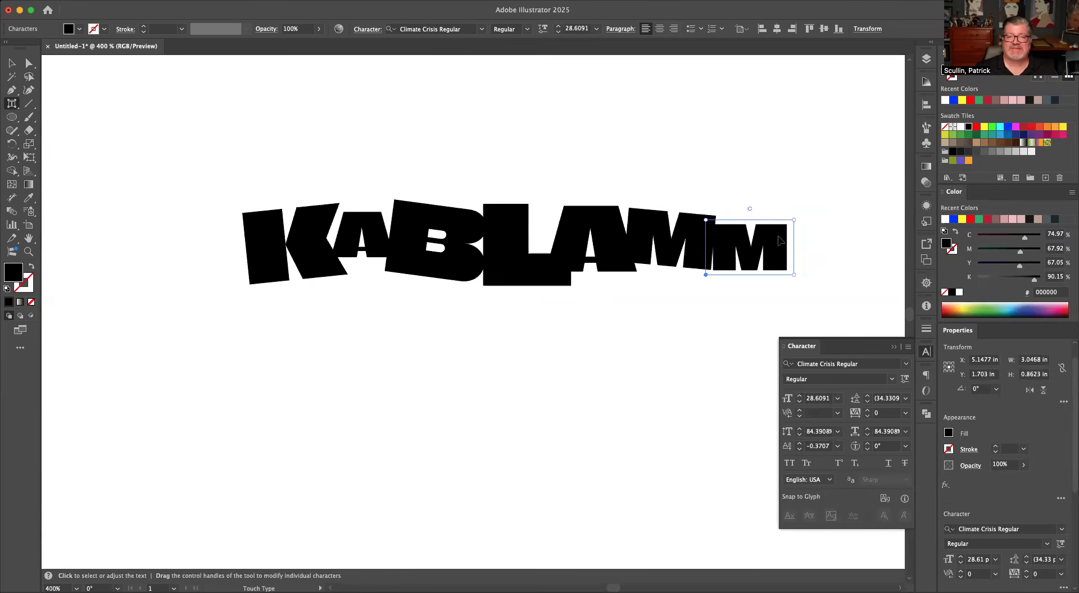
pyautogui.moveTo(749, 209); pyautogui.dragTo(749, 209)
pyautogui.moveTo(748, 247); pyautogui.dragTo(746, 245)
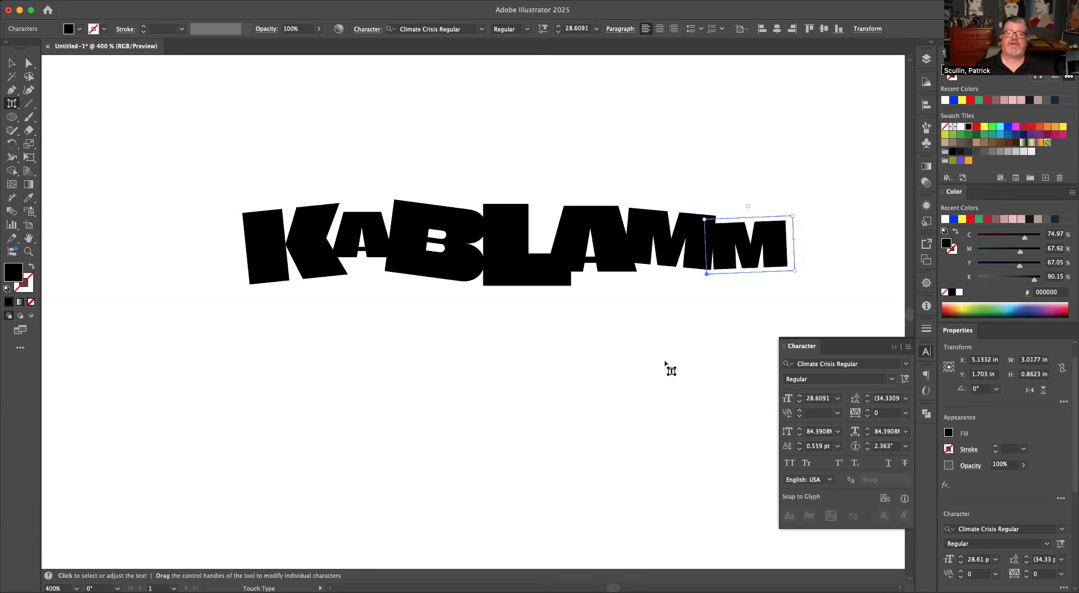
# - Move the whole KABLAMM text higher on the artboard and collapse the Character settings
pyautogui.click(11, 63)
pyautogui.click(440, 251)
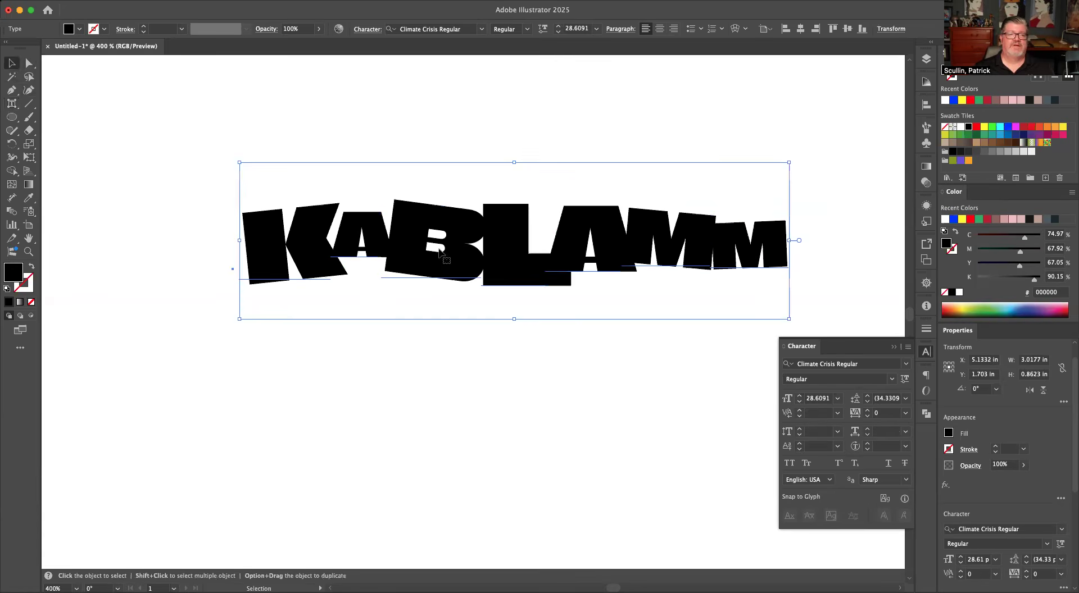
pyautogui.moveTo(439, 251); pyautogui.dragTo(431, 222)
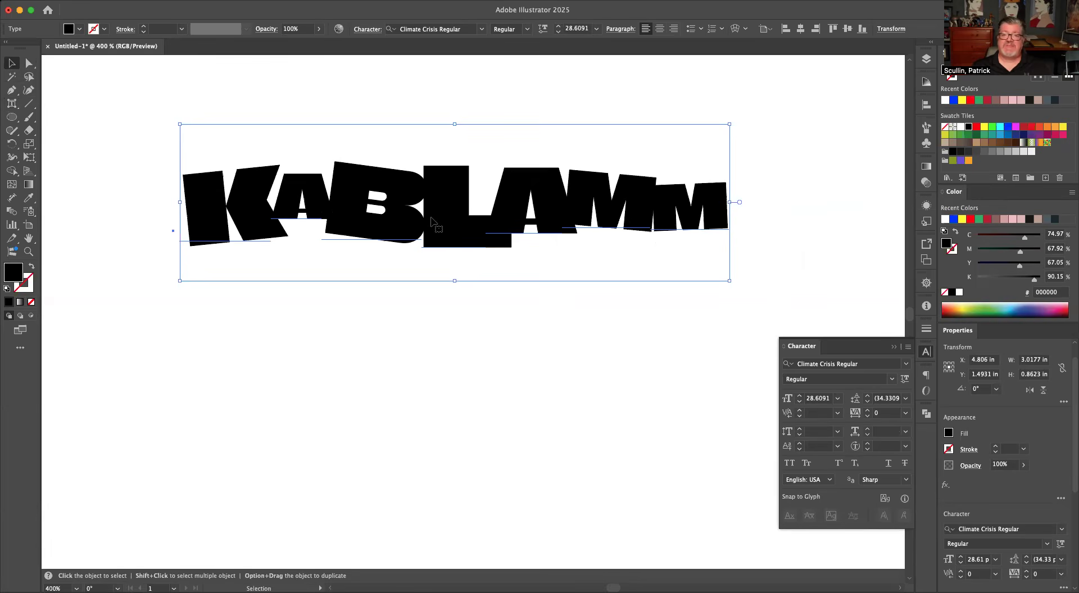
pyautogui.click(894, 347)
pyautogui.moveTo(547, 213); pyautogui.dragTo(567, 198)
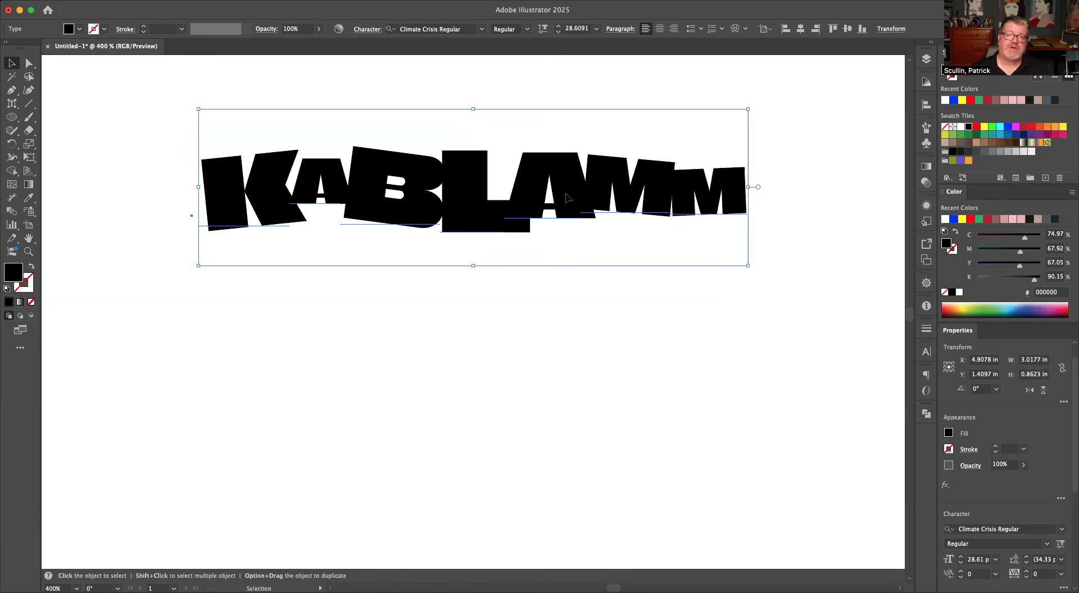
pyautogui.press('super+shift+a')
pyautogui.press('super+minus')
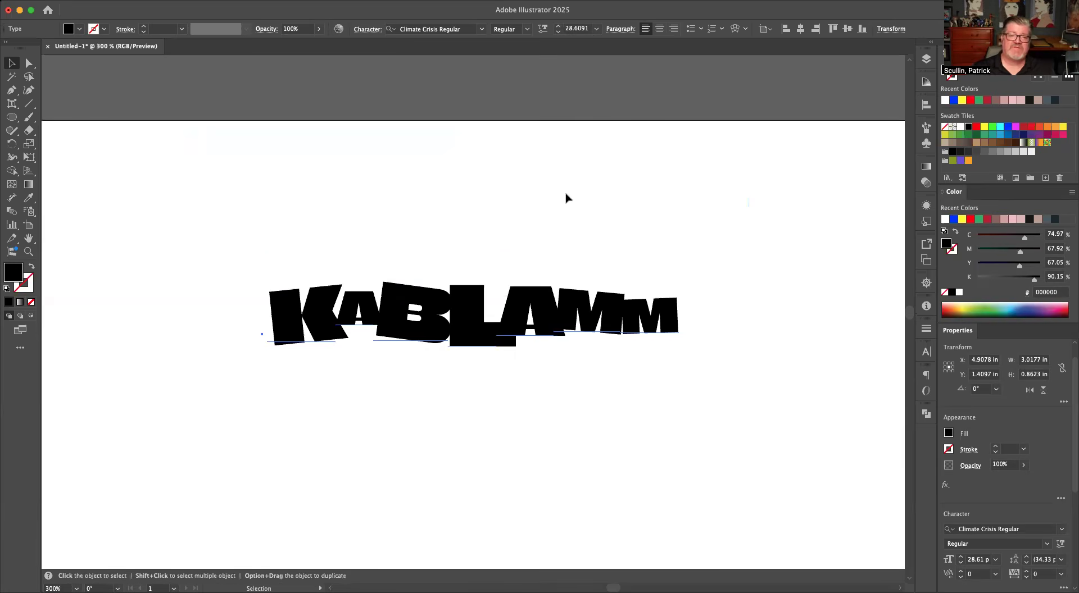
# - Reposition the KABLAMM text to about X 4.68 in, Y 1.66 in, in the upper part of the artboard
pyautogui.press('space')
pyautogui.moveTo(696, 208); pyautogui.dragTo(708, 298)
pyautogui.keyDown('alt'); pyautogui.moveTo(484, 415); pyautogui.dragTo(484, 93); pyautogui.keyUp('alt')
pyautogui.press('space')
pyautogui.moveTo(400, 484); pyautogui.dragTo(449, 228)
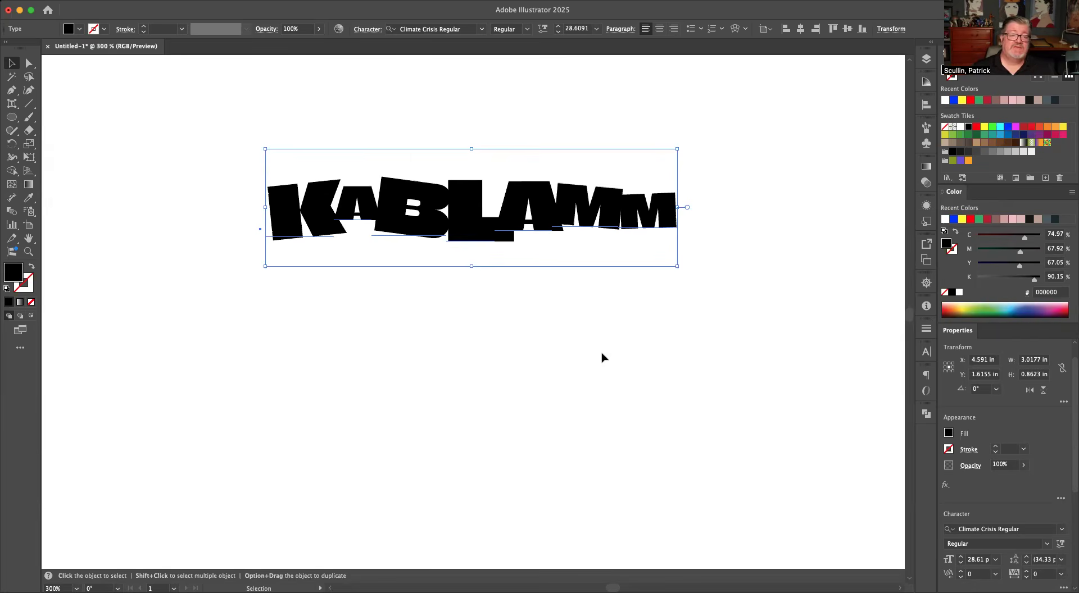
pyautogui.moveTo(525, 205); pyautogui.dragTo(534, 199)
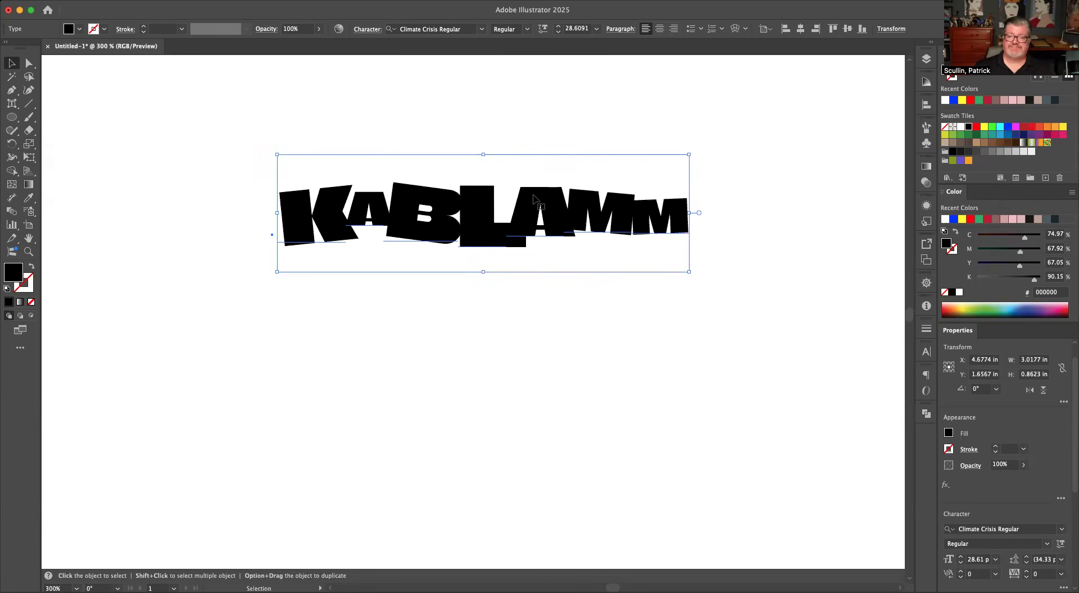
# - Nudge the KABLAMM text slightly and convert it from live type to outlines
pyautogui.scroll(-5, 1062, 446)
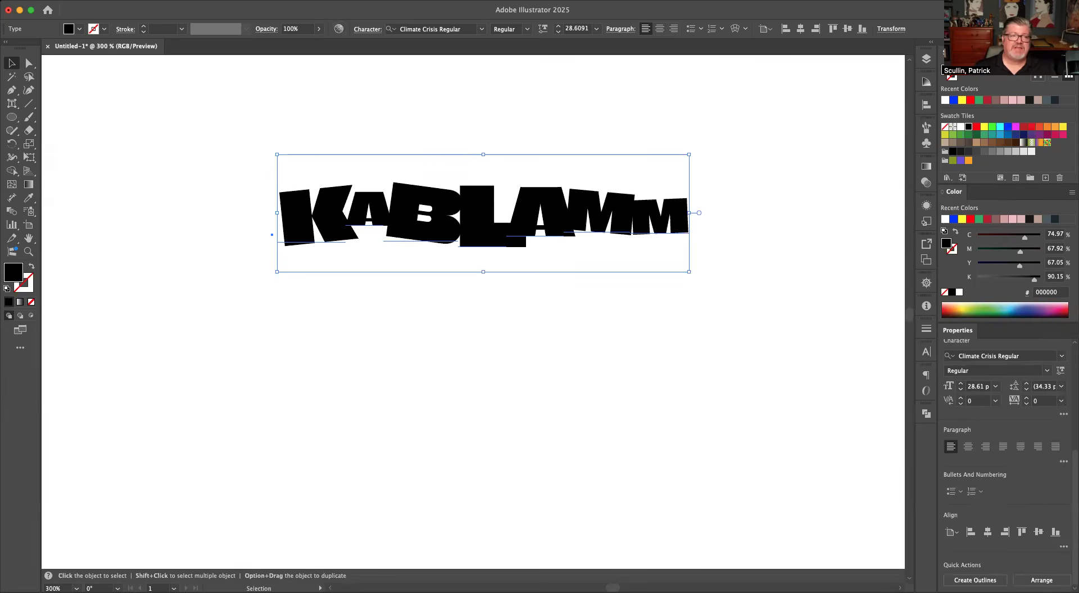
pyautogui.click(165, 2)
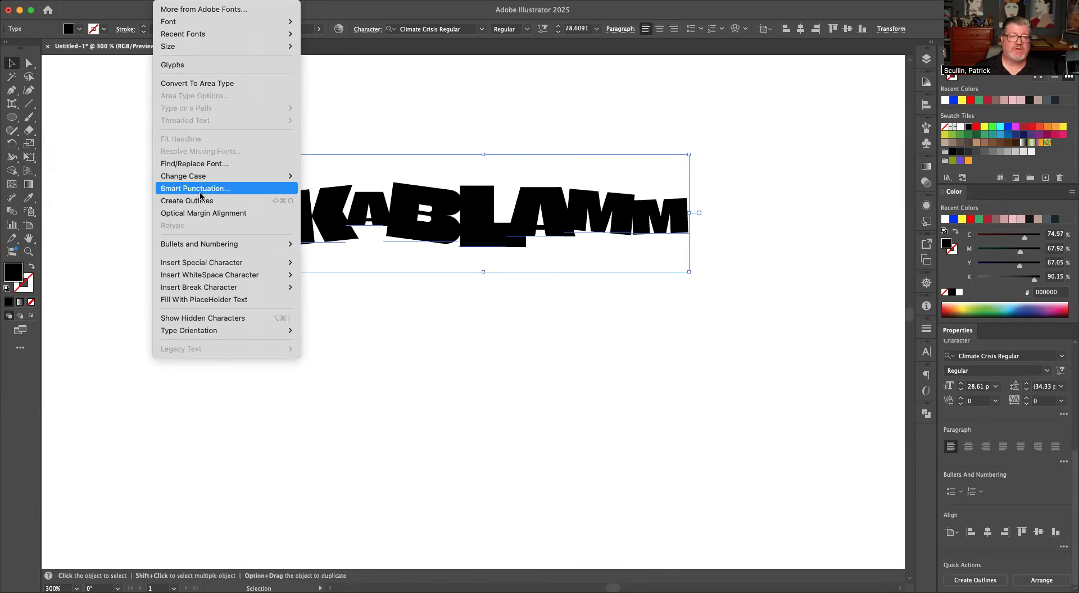
pyautogui.click(1073, 510)
pyautogui.moveTo(1073, 531)
pyautogui.mouseDown()
pyautogui.moveTo(1073, 472)
pyautogui.moveTo(1072, 529)
pyautogui.mouseUp()
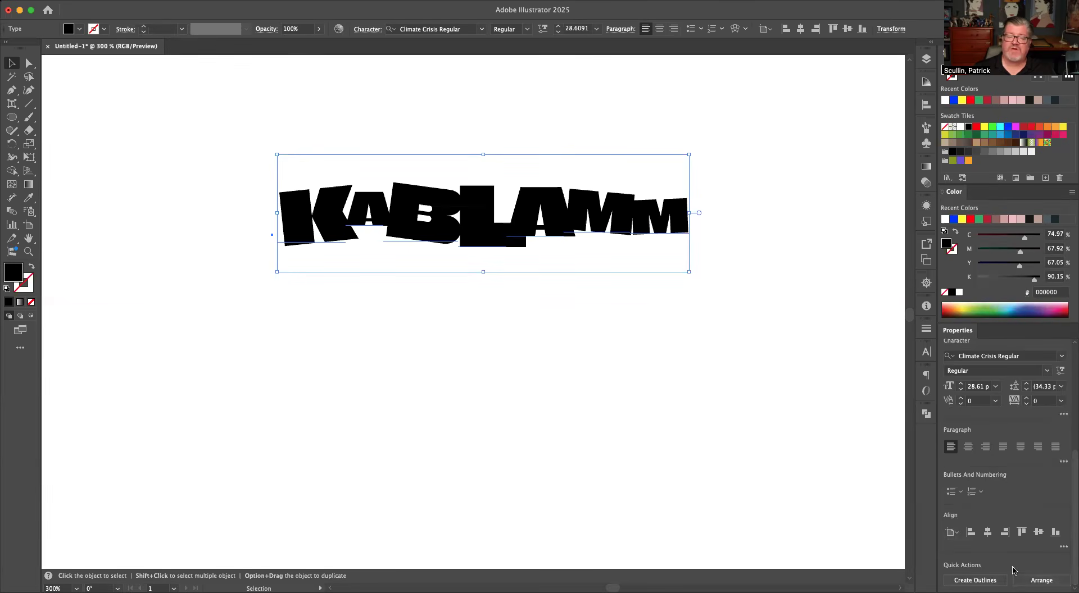
pyautogui.moveTo(528, 205); pyautogui.dragTo(520, 203)
pyautogui.click(166, 1)
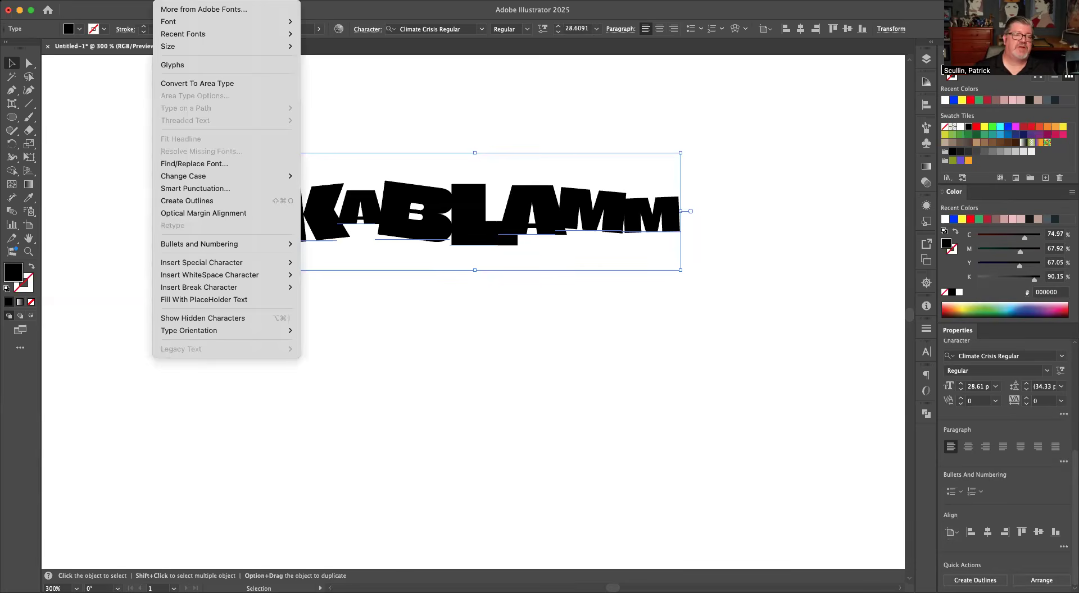
pyautogui.click(193, 200)
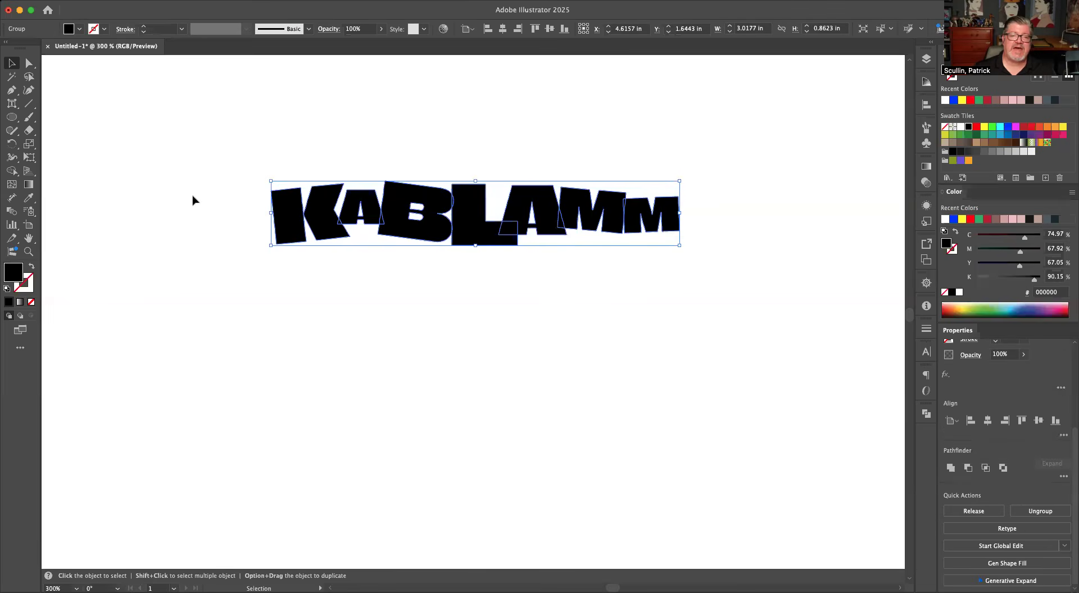
# - Give the outlined KABLAMM letters the default white fill and black 1 pt stroke, and deselect them
pyautogui.press('a')
pyautogui.press('super+equal')
pyautogui.press('v')
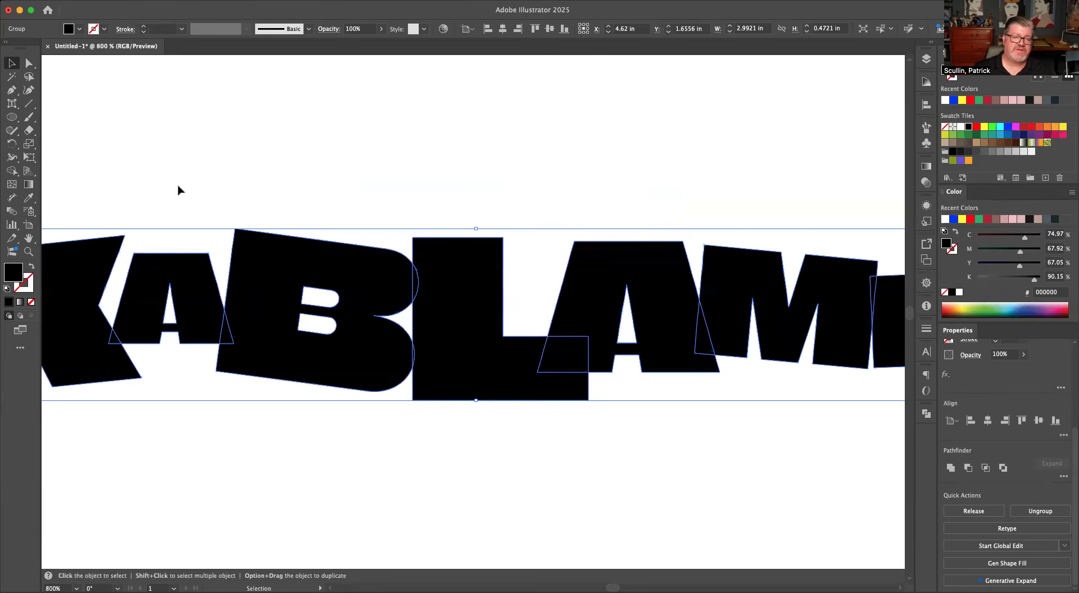
pyautogui.moveTo(578, 381); pyautogui.dragTo(485, 342)
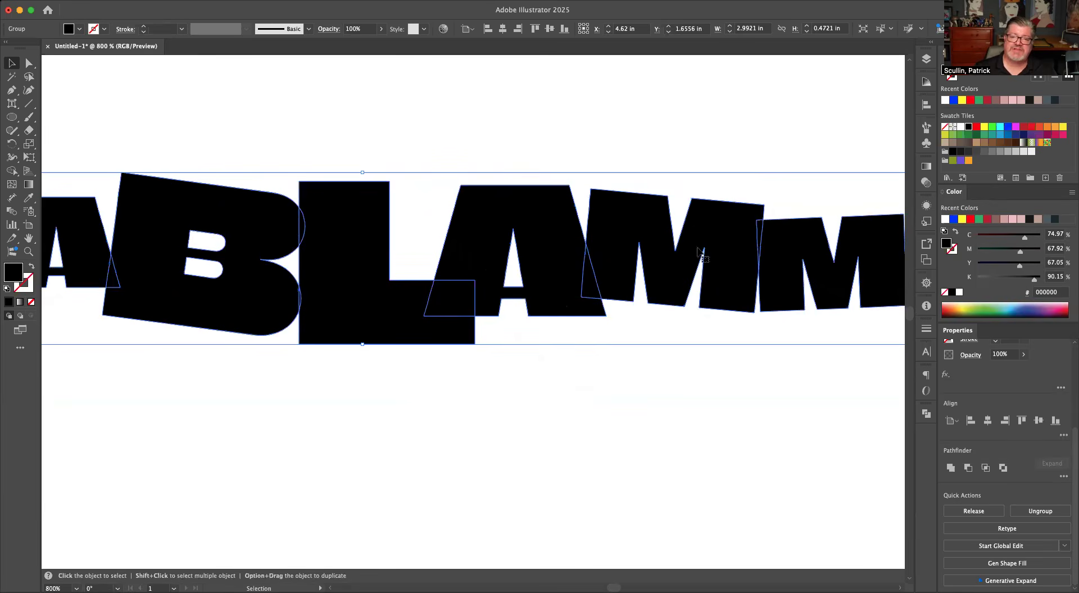
pyautogui.press('space')
pyautogui.moveTo(326, 315); pyautogui.dragTo(510, 288)
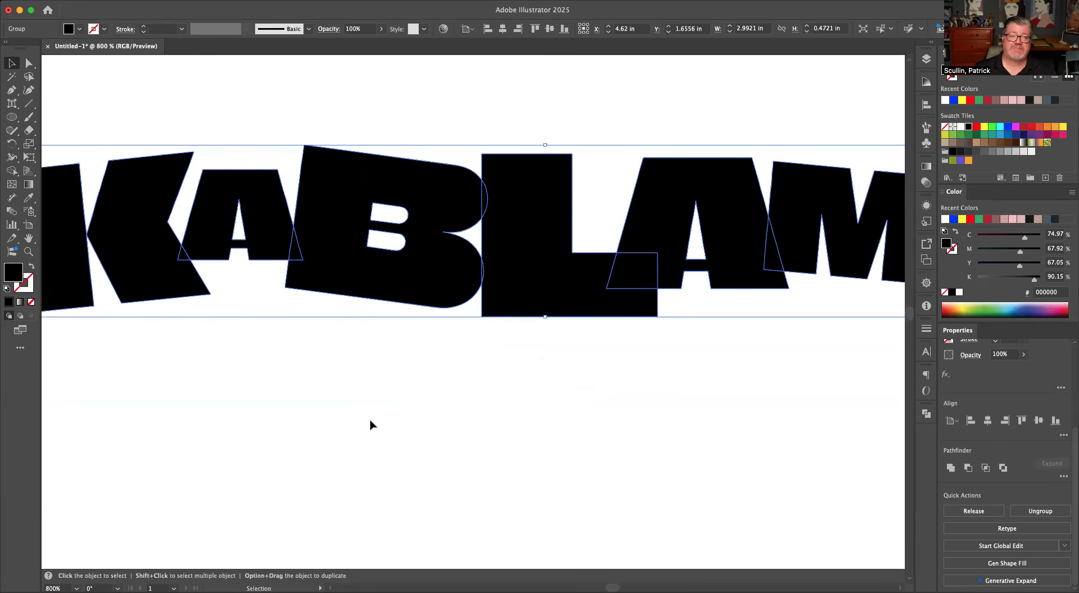
pyautogui.click(6, 289)
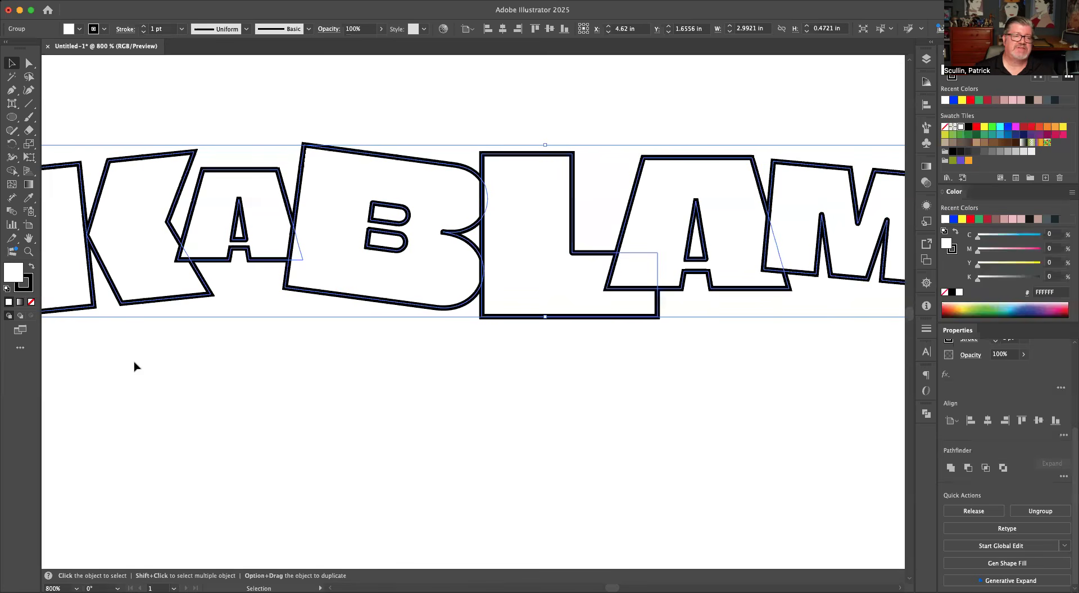
pyautogui.click(216, 374)
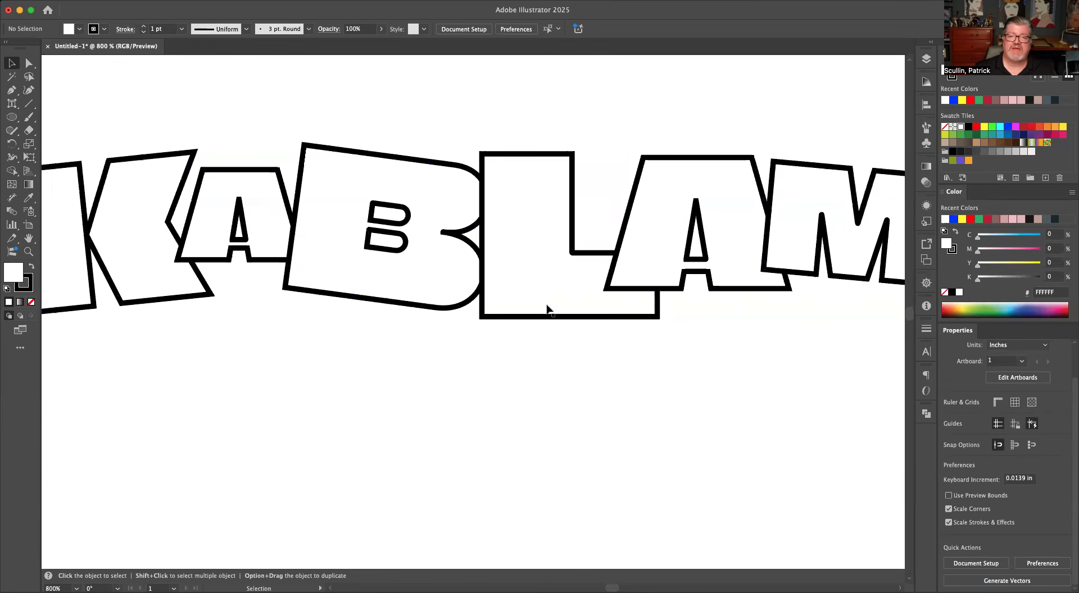
# - Fill the outlined KABLAMM group with dark red C1272D, keeping its black stroke, and look over the overlapping letters
pyautogui.click(156, 230)
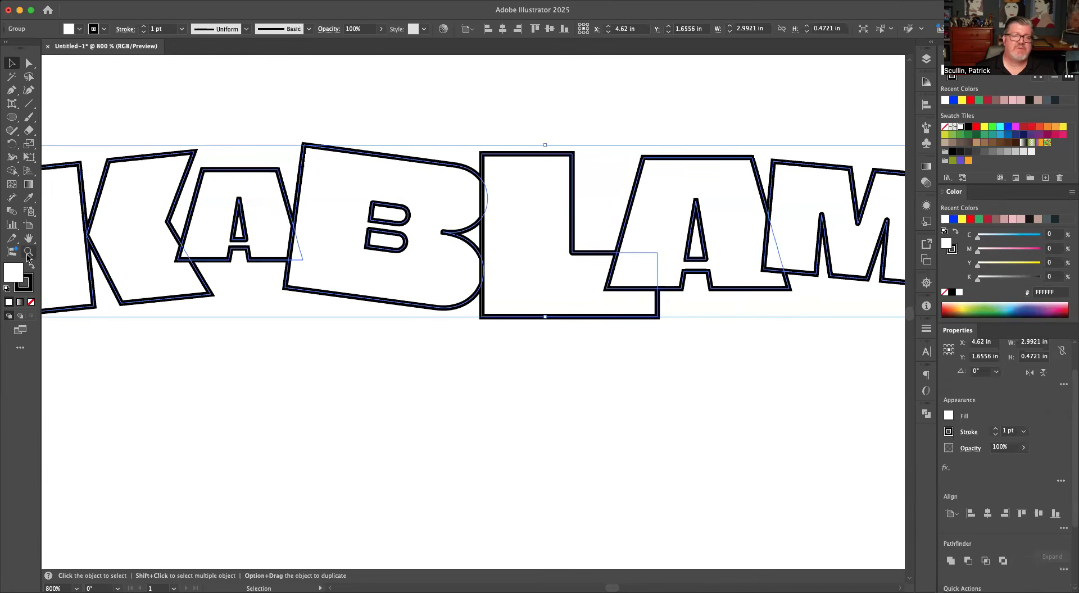
pyautogui.click(1023, 131)
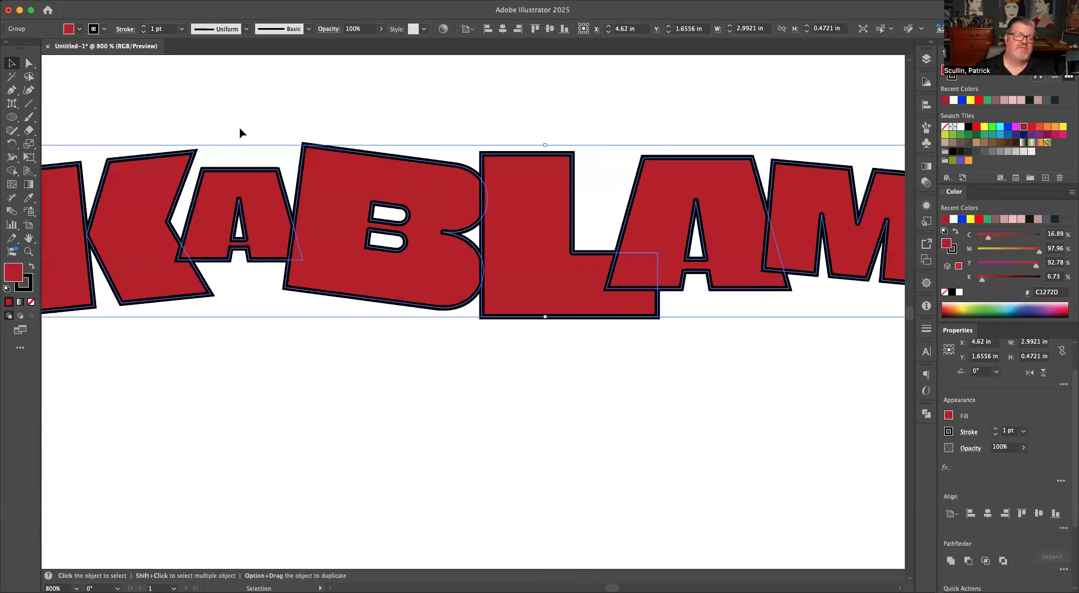
pyautogui.click(236, 110)
pyautogui.moveTo(340, 258); pyautogui.dragTo(649, 239)
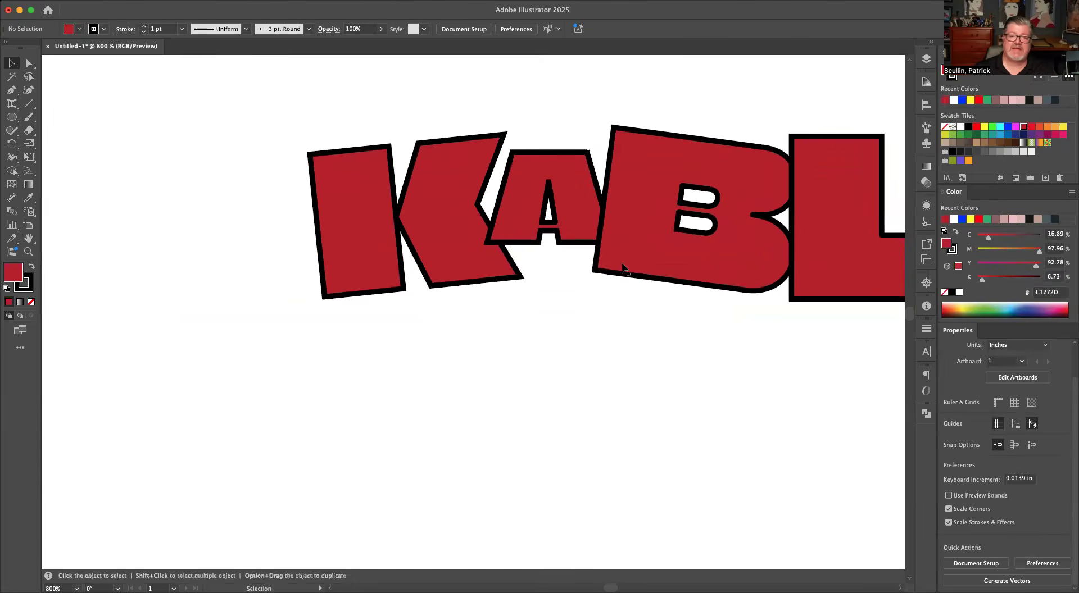
pyautogui.moveTo(659, 326); pyautogui.dragTo(242, 372)
pyautogui.moveTo(696, 382); pyautogui.dragTo(740, 390)
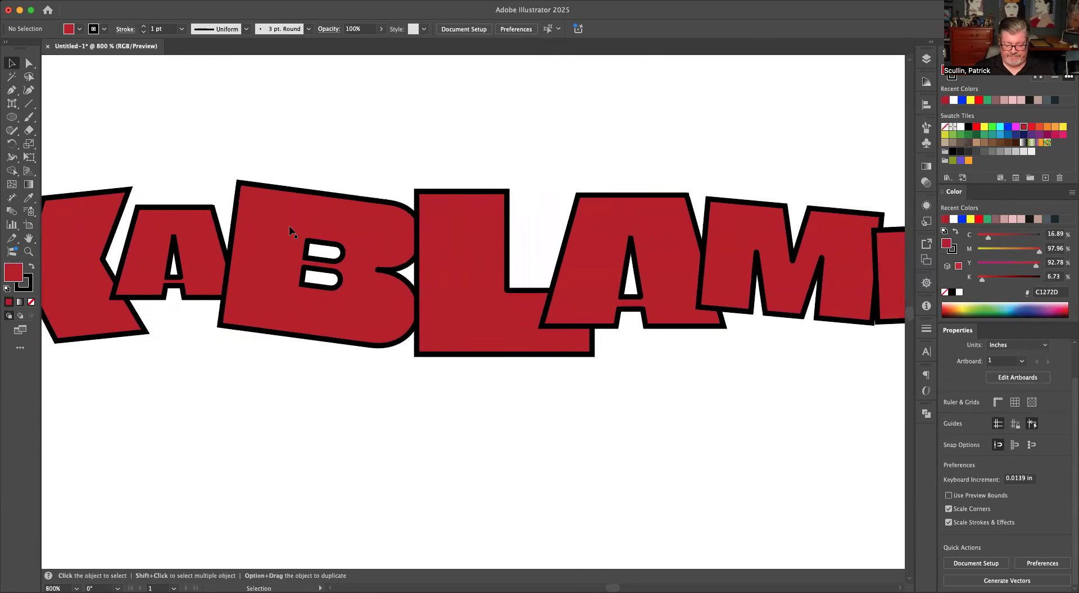
# - Merge the overlapping shapes from the K's arms through the last M into one shape with the Shape Builder tool
pyautogui.click(286, 254)
pyautogui.moveTo(411, 294); pyautogui.dragTo(526, 256)
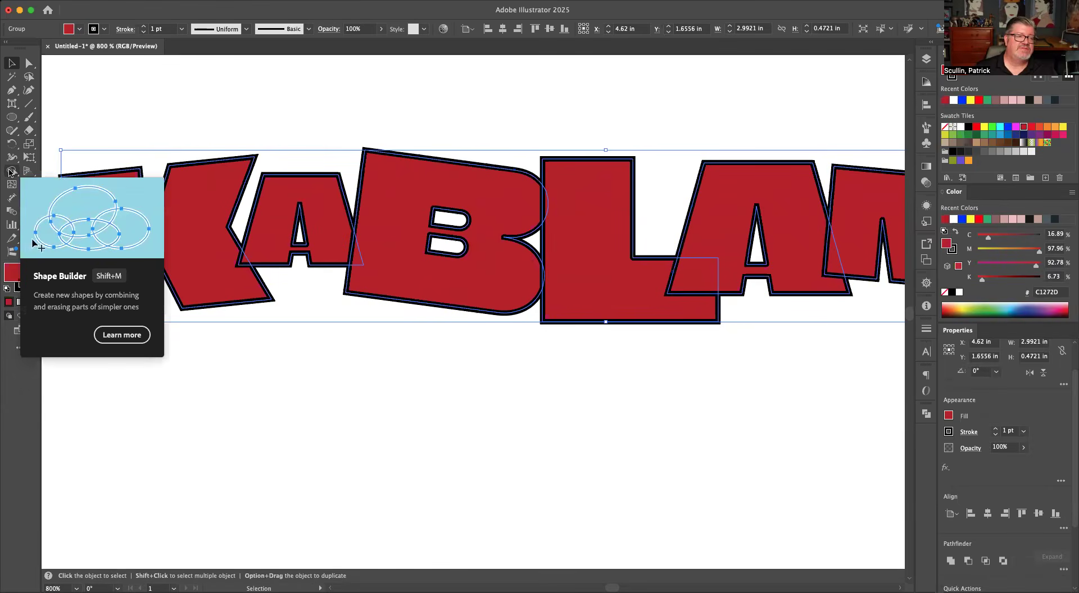
pyautogui.click(11, 171)
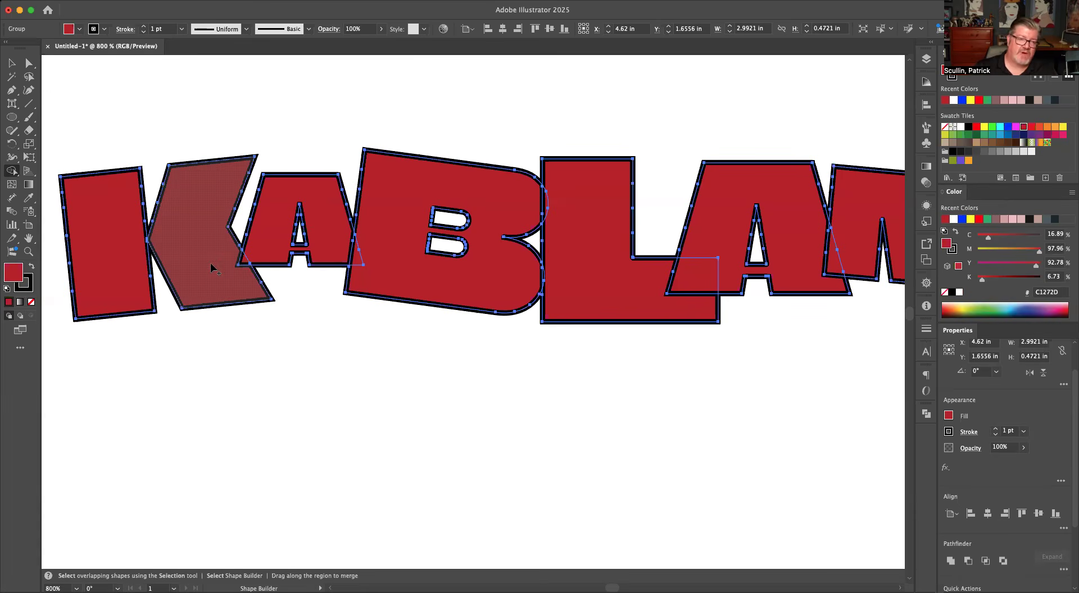
pyautogui.moveTo(211, 268); pyautogui.dragTo(260, 259)
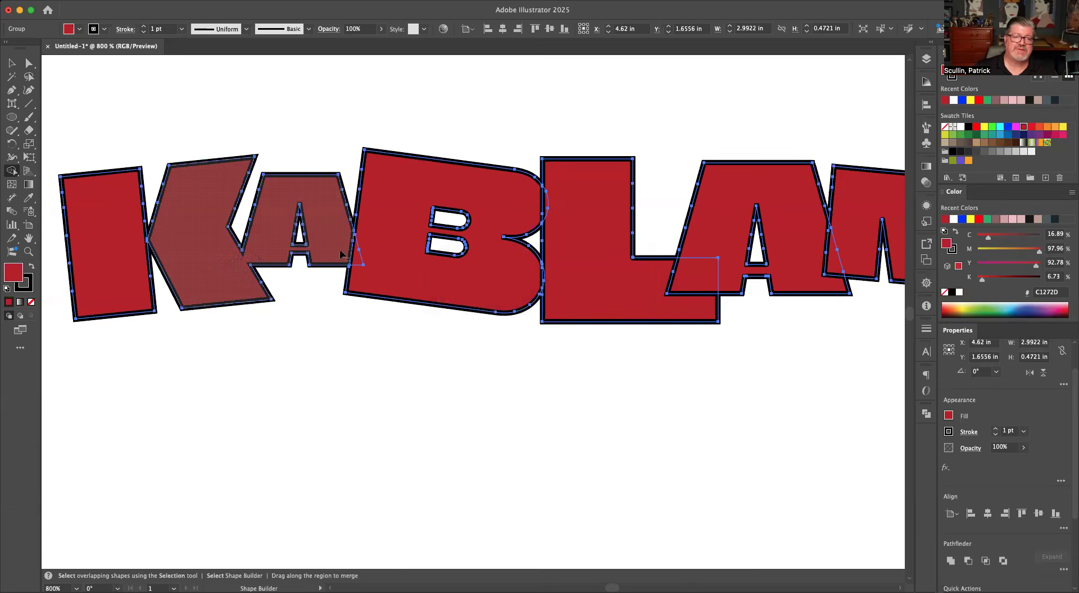
pyautogui.moveTo(338, 240)
pyautogui.mouseDown()
pyautogui.moveTo(376, 262)
pyautogui.moveTo(523, 211)
pyautogui.moveTo(570, 210)
pyautogui.moveTo(544, 298)
pyautogui.moveTo(552, 283)
pyautogui.moveTo(578, 333)
pyautogui.mouseUp()
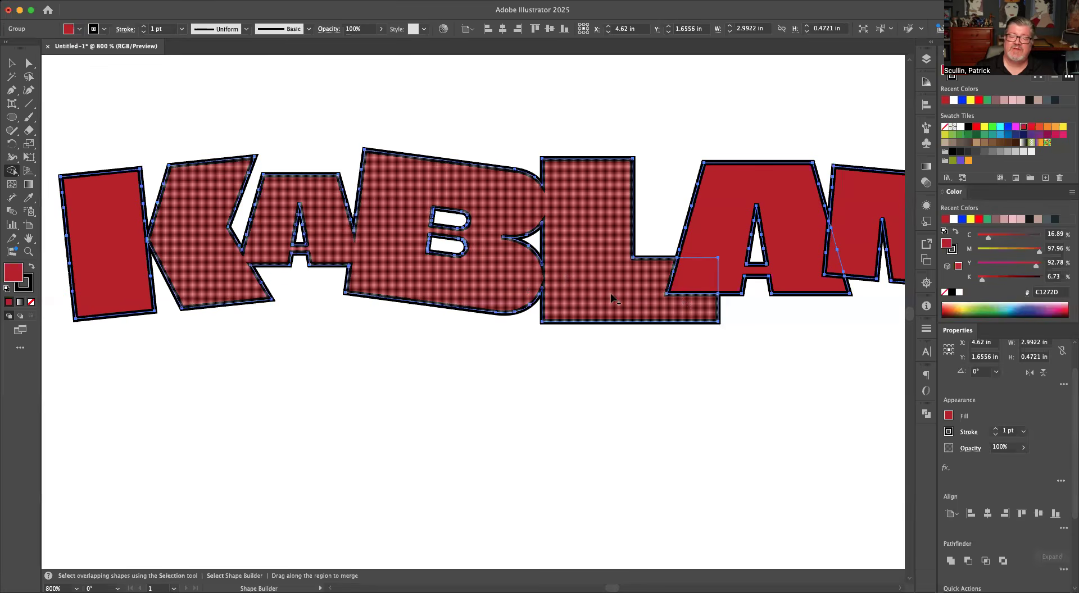
pyautogui.moveTo(639, 293); pyautogui.dragTo(697, 282)
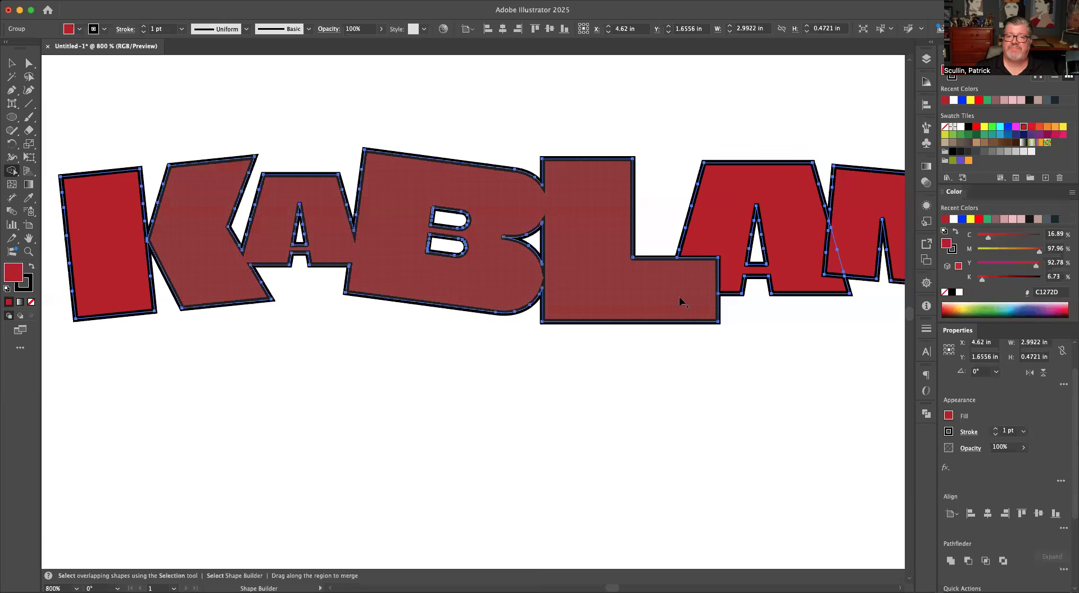
pyautogui.press('space')
pyautogui.moveTo(823, 340); pyautogui.dragTo(570, 331)
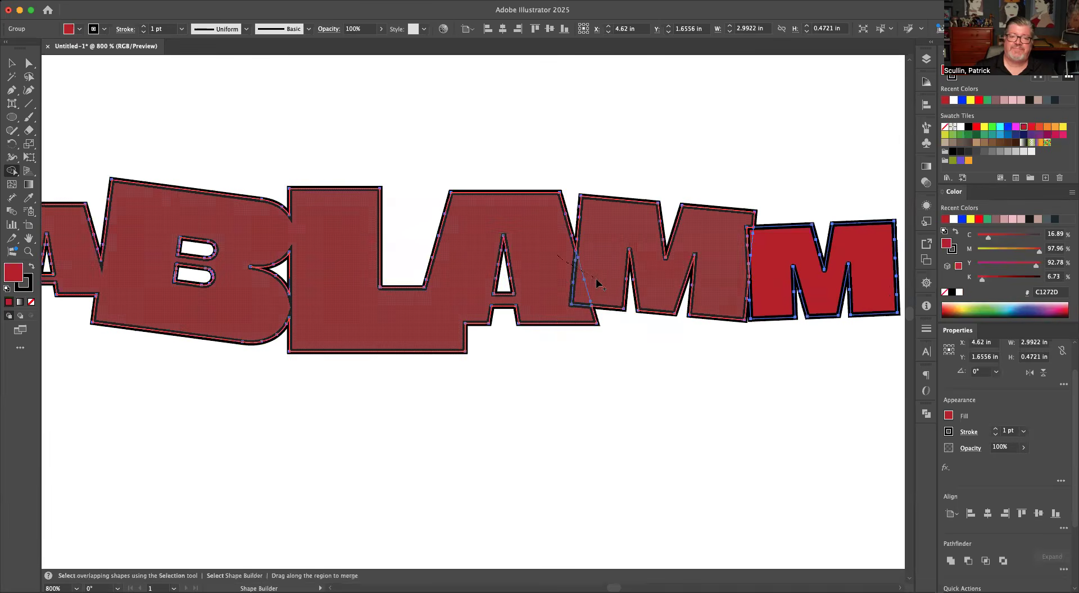
pyautogui.moveTo(753, 264); pyautogui.dragTo(741, 242)
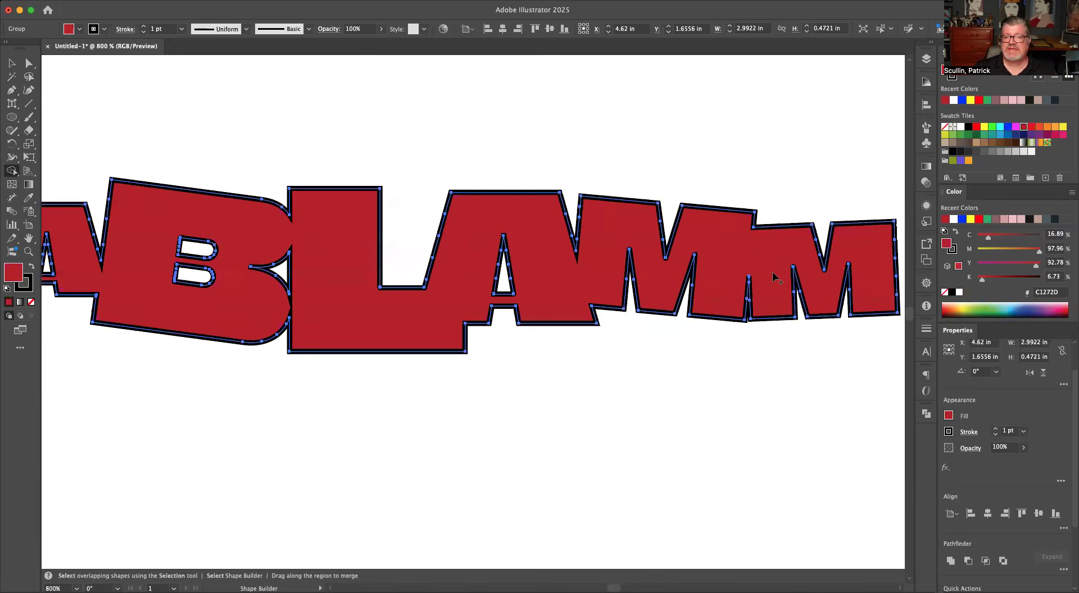
# - Deselect the merged lettering and examine the whole KABLAMM word at 400%
pyautogui.click(11, 64)
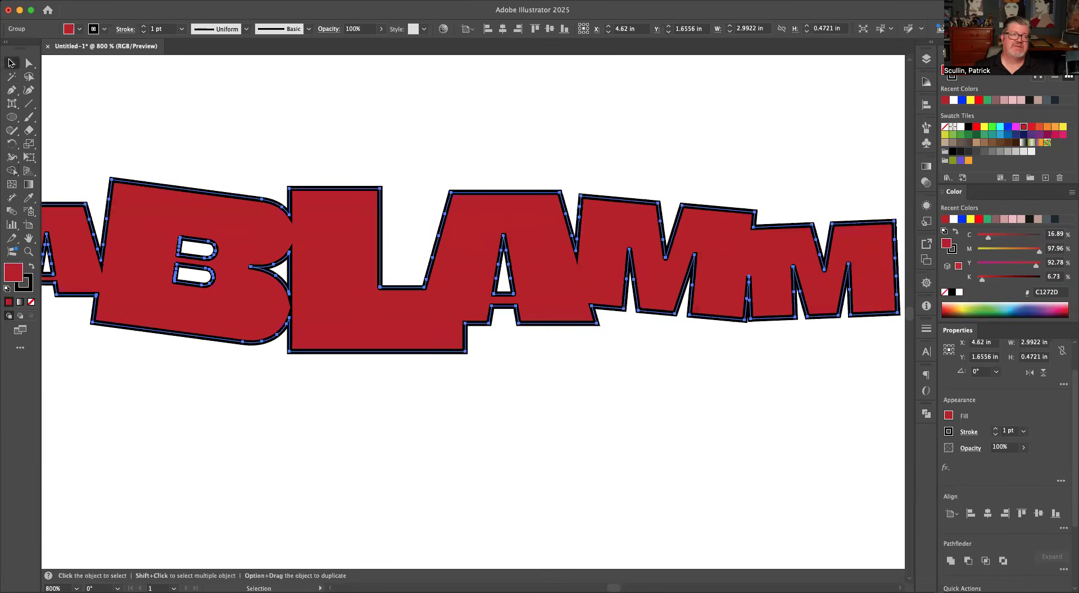
pyautogui.click(390, 176)
pyautogui.hscroll(-5, 501, 289)
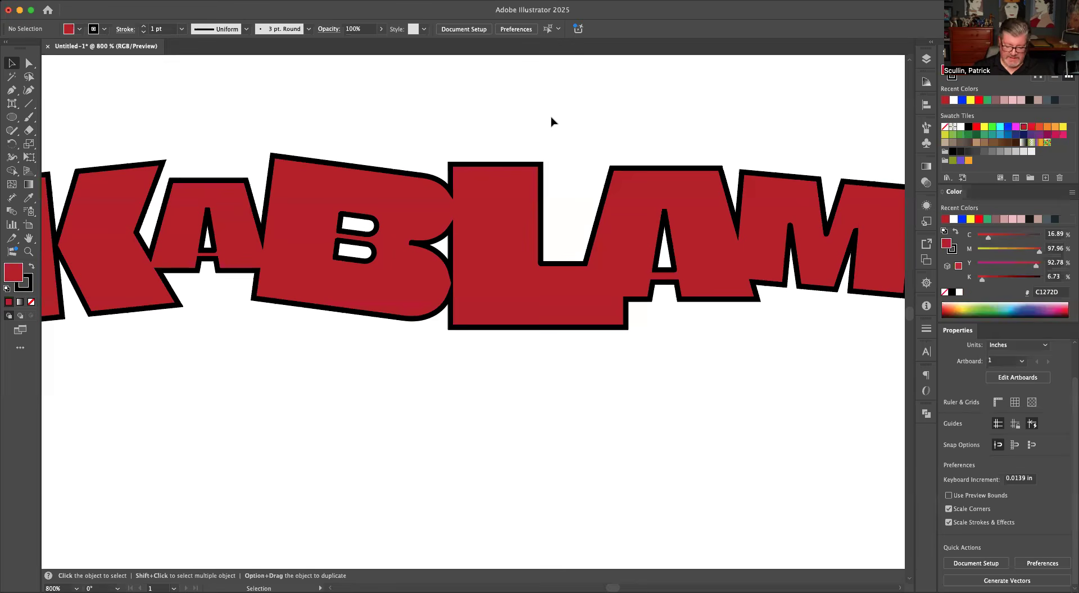
pyautogui.press('super+minus')
pyautogui.press('super+minus')
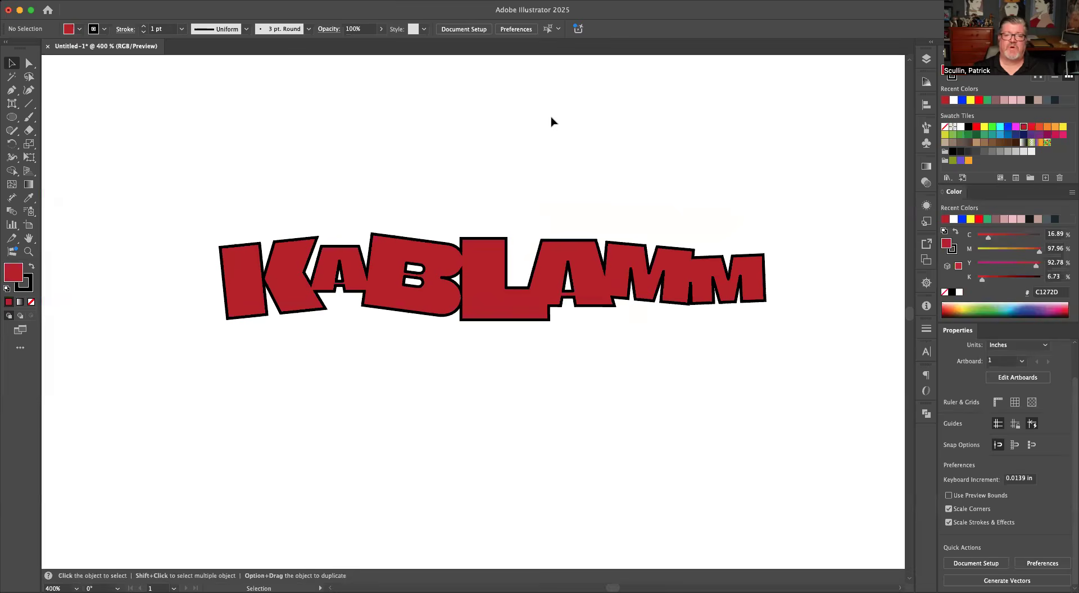
pyautogui.moveTo(502, 258); pyautogui.dragTo(490, 221)
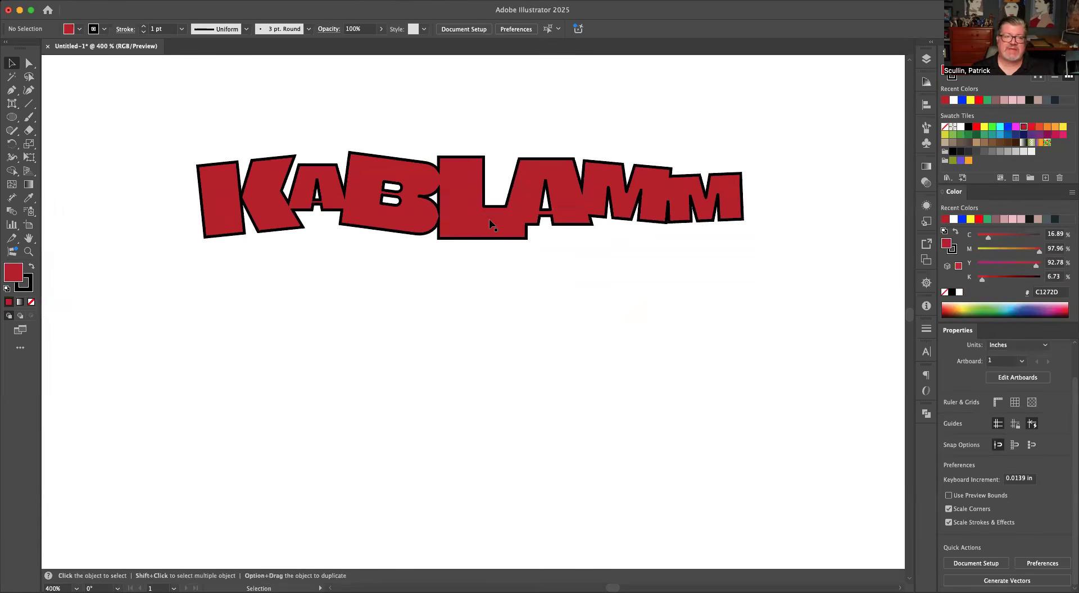